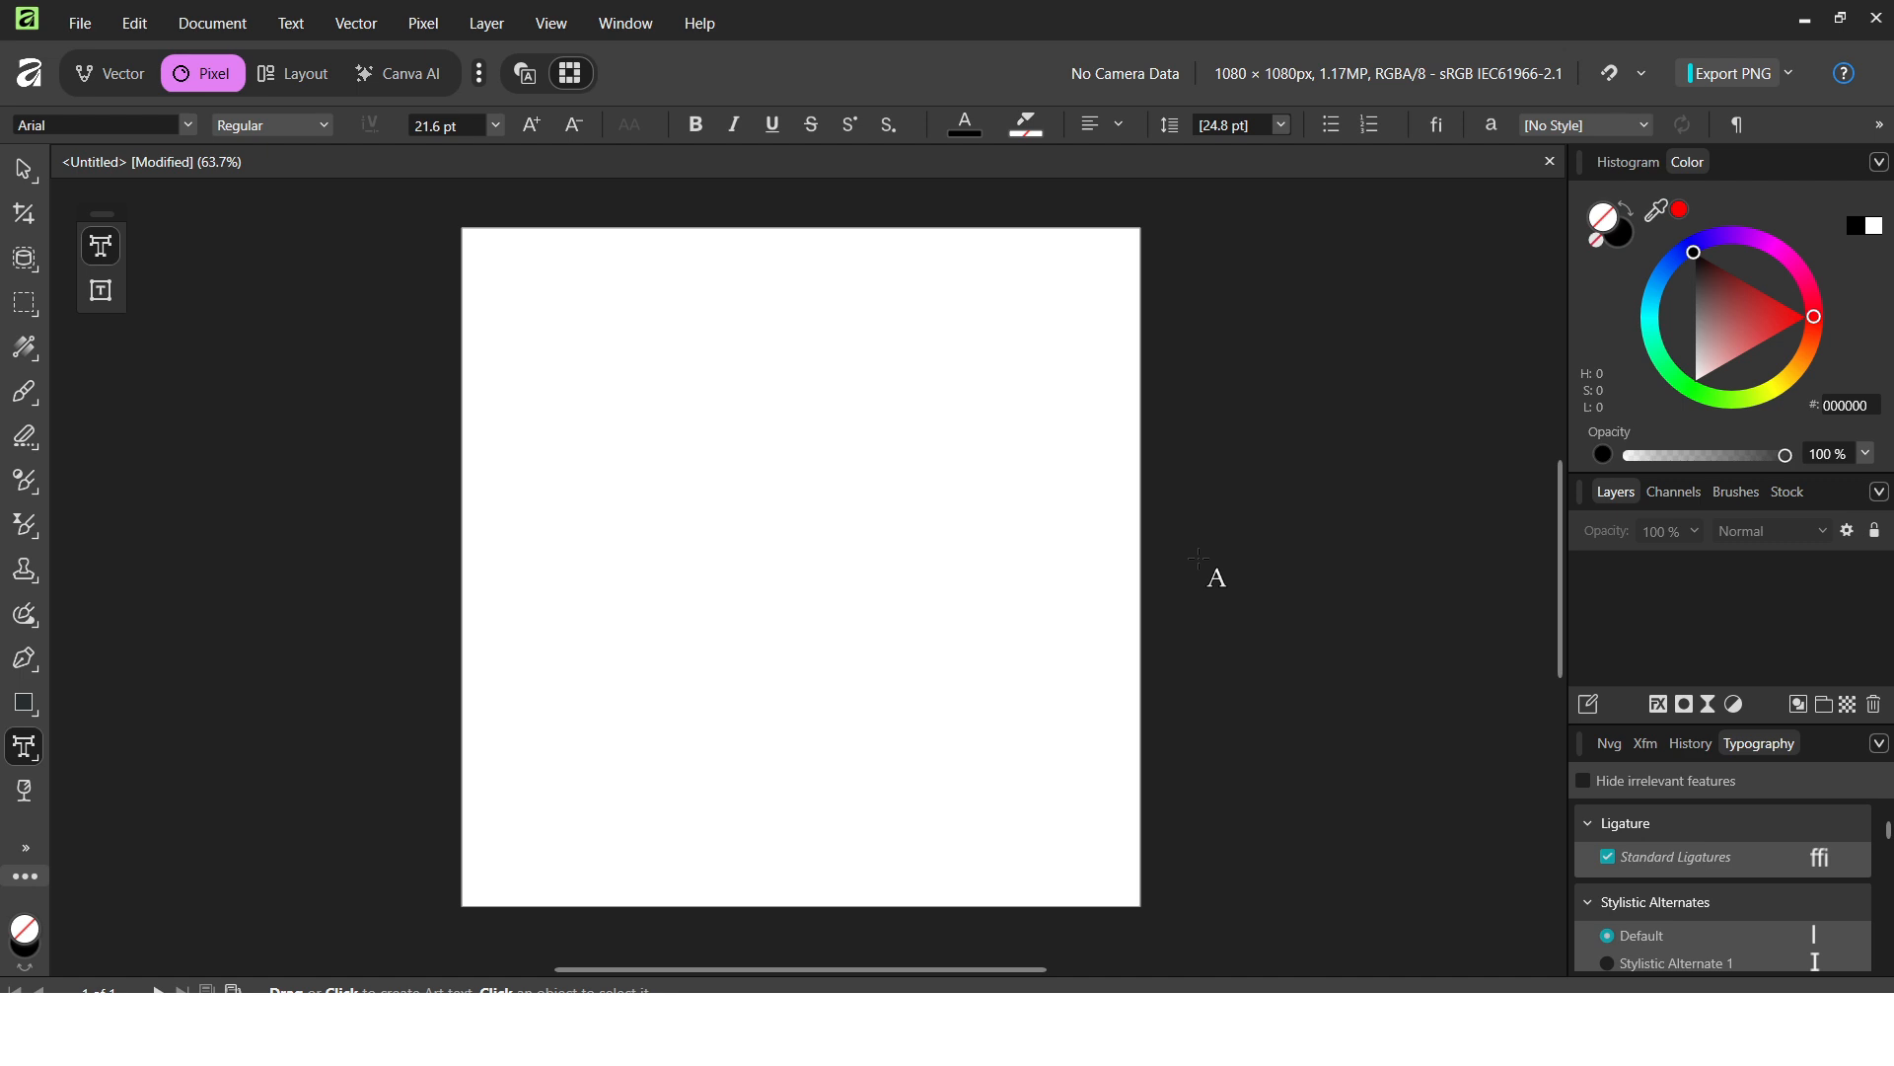
Copy the Devanagari translation of the five-word English sentence from EasyHindiTranslation.
key("v")
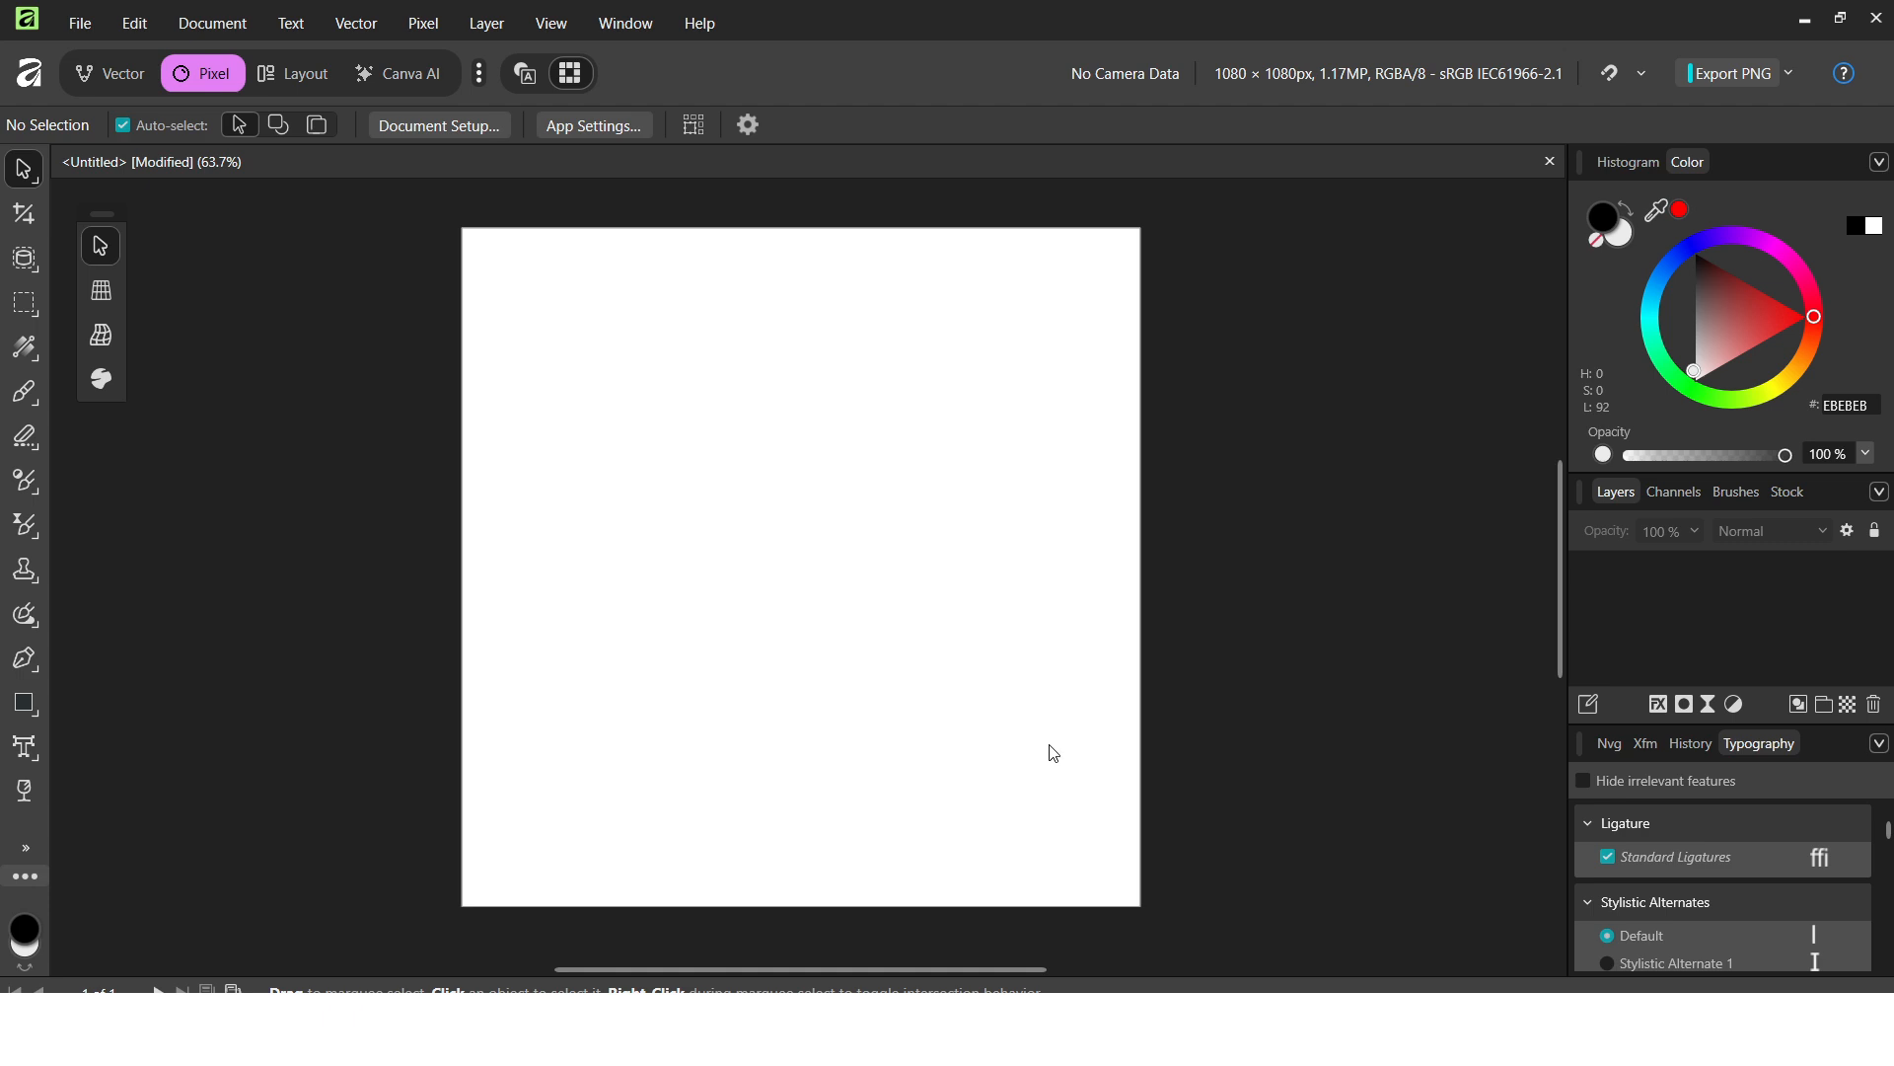
left_click(730, 1026)
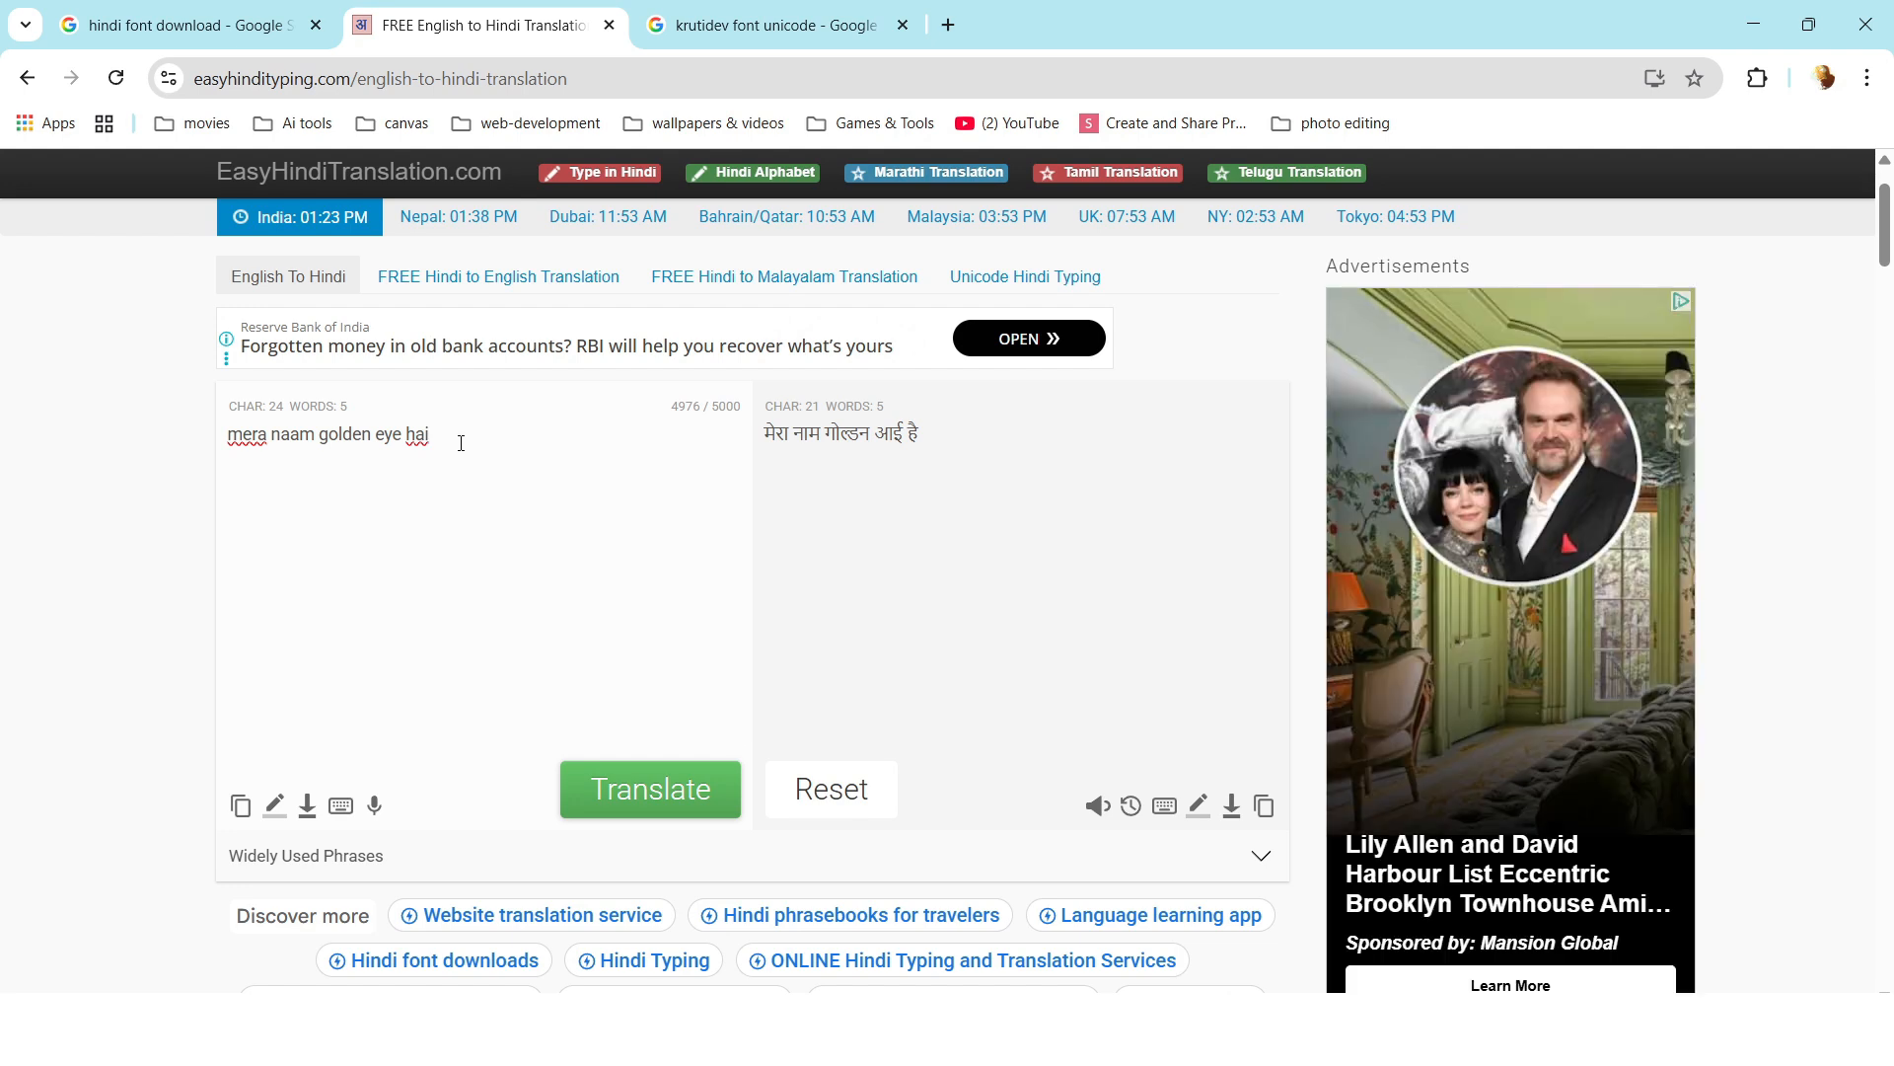
left_click_drag(460, 439, 225, 422)
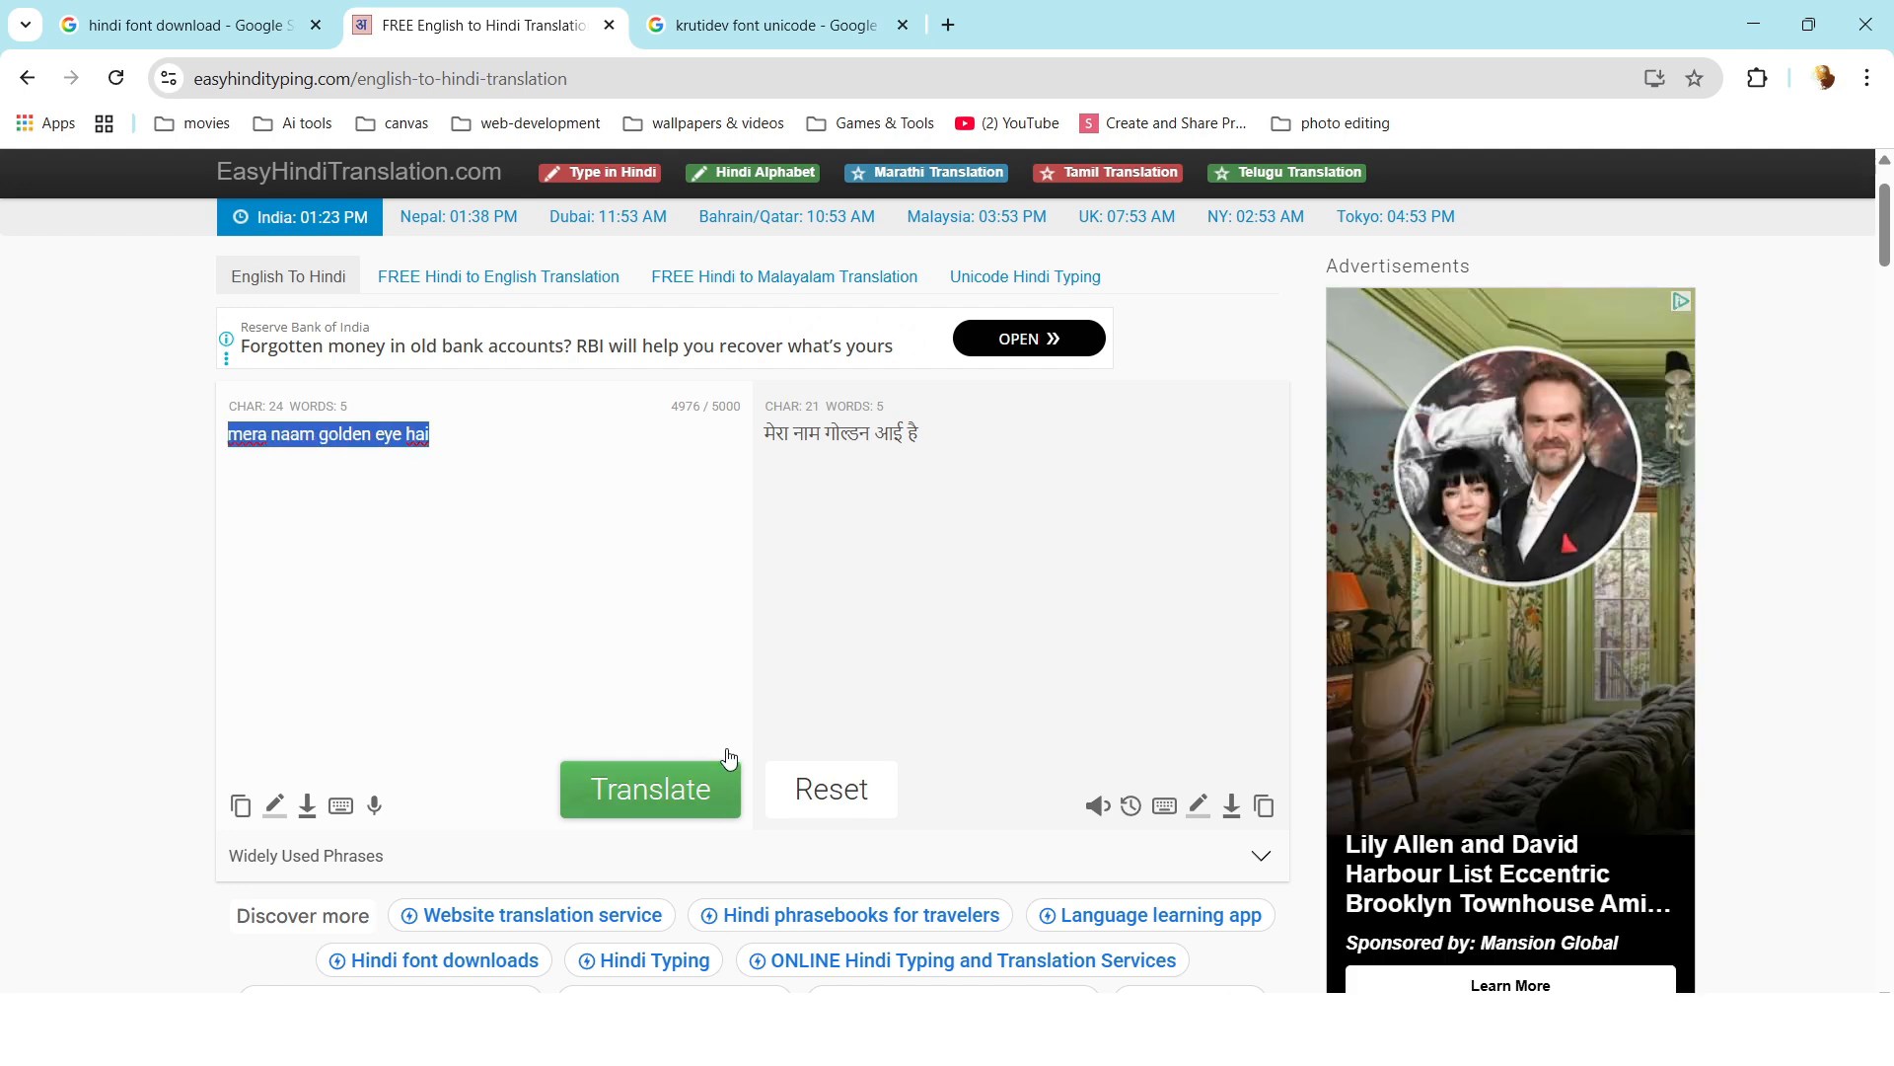
left_click_drag(932, 446, 762, 445)
key("ctrl+c")
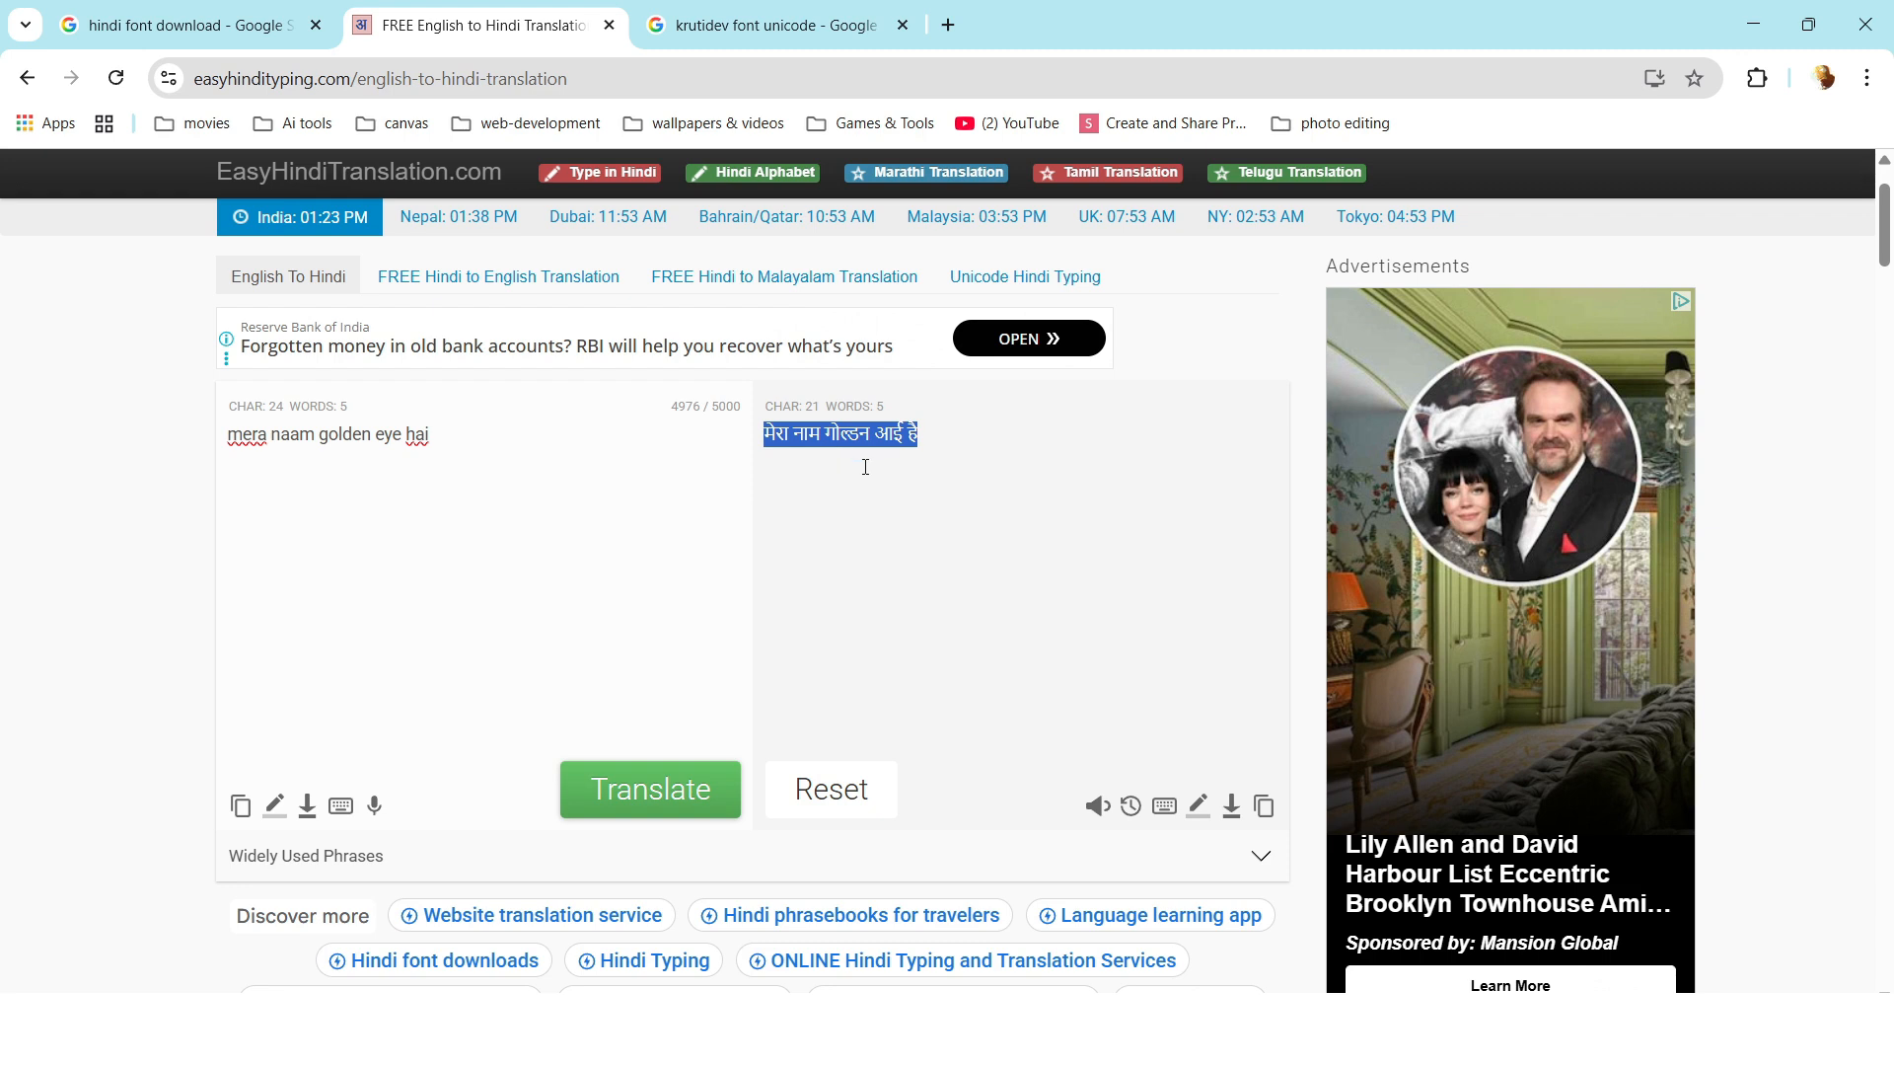
Paste the Devanagari sentence as artistic text and scale it down to fit the page width.
left_click(1146, 1028)
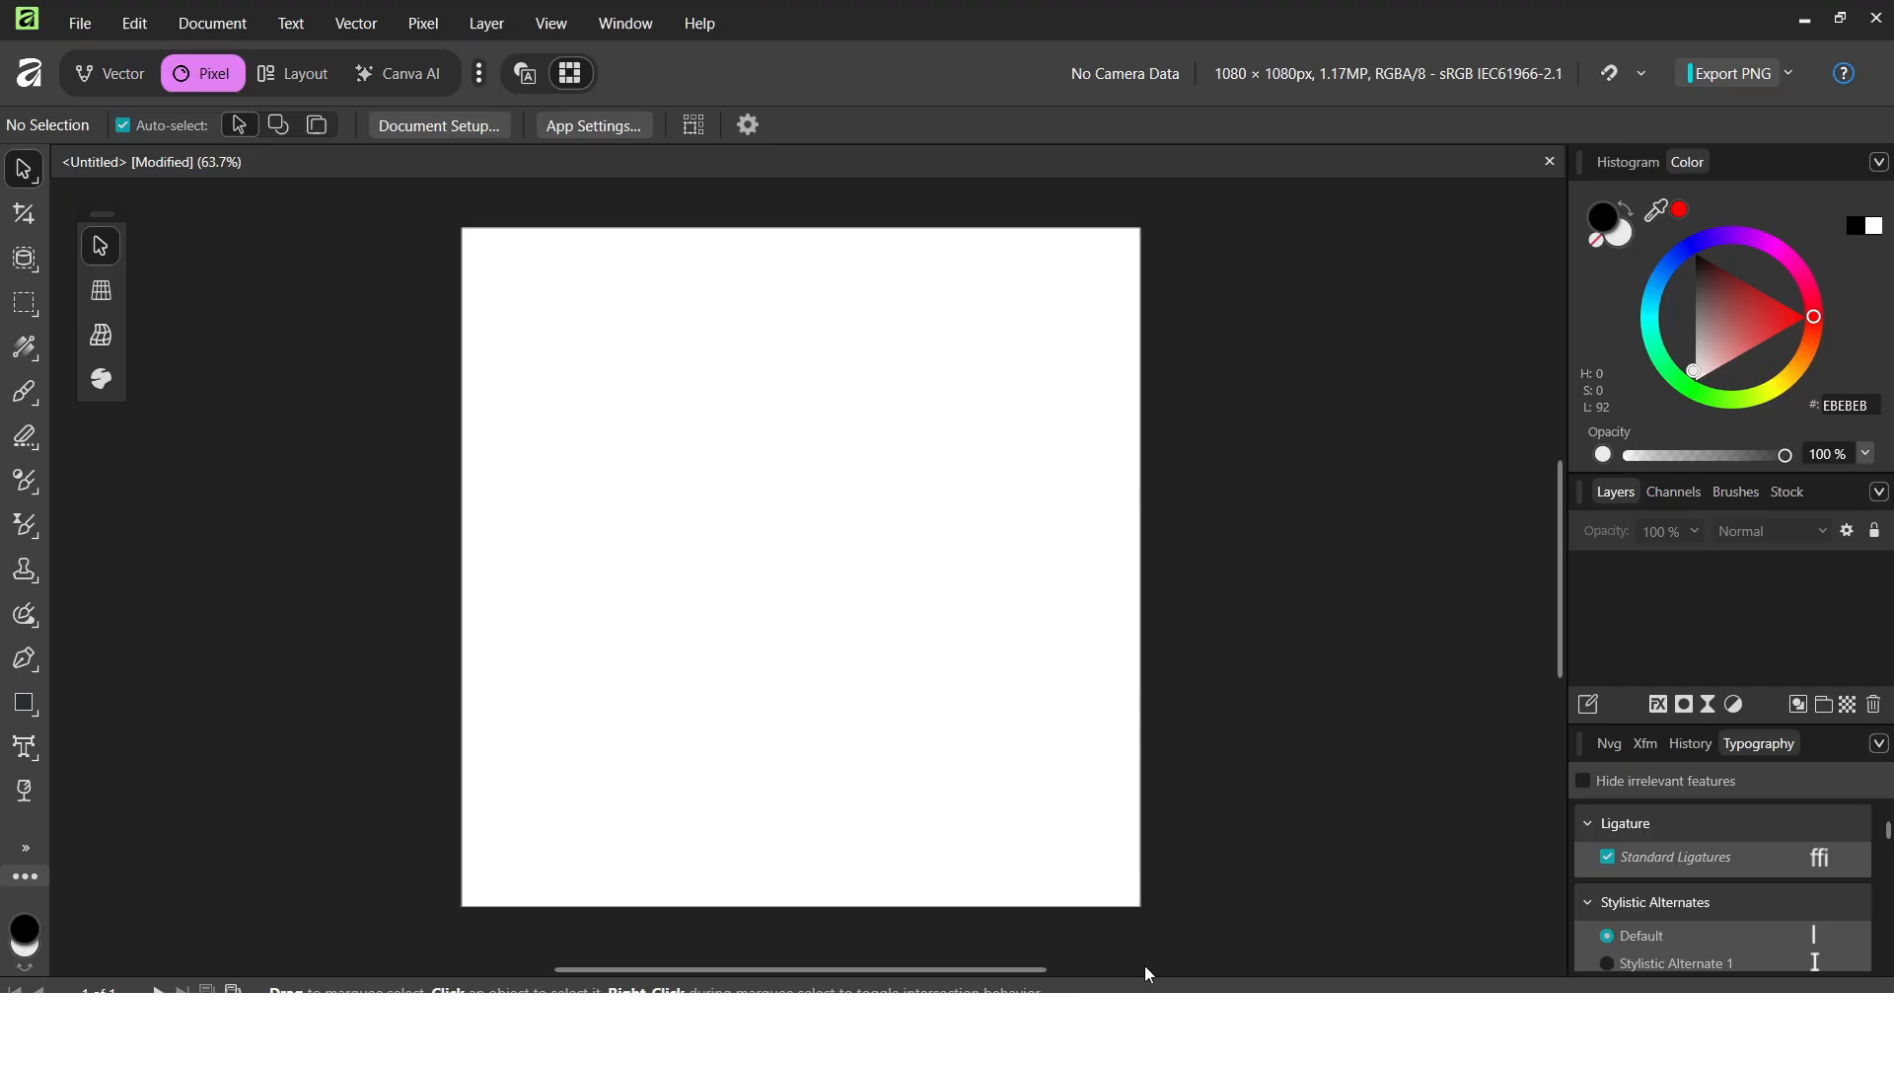
left_click(20, 750)
left_click_drag(493, 433, 515, 511)
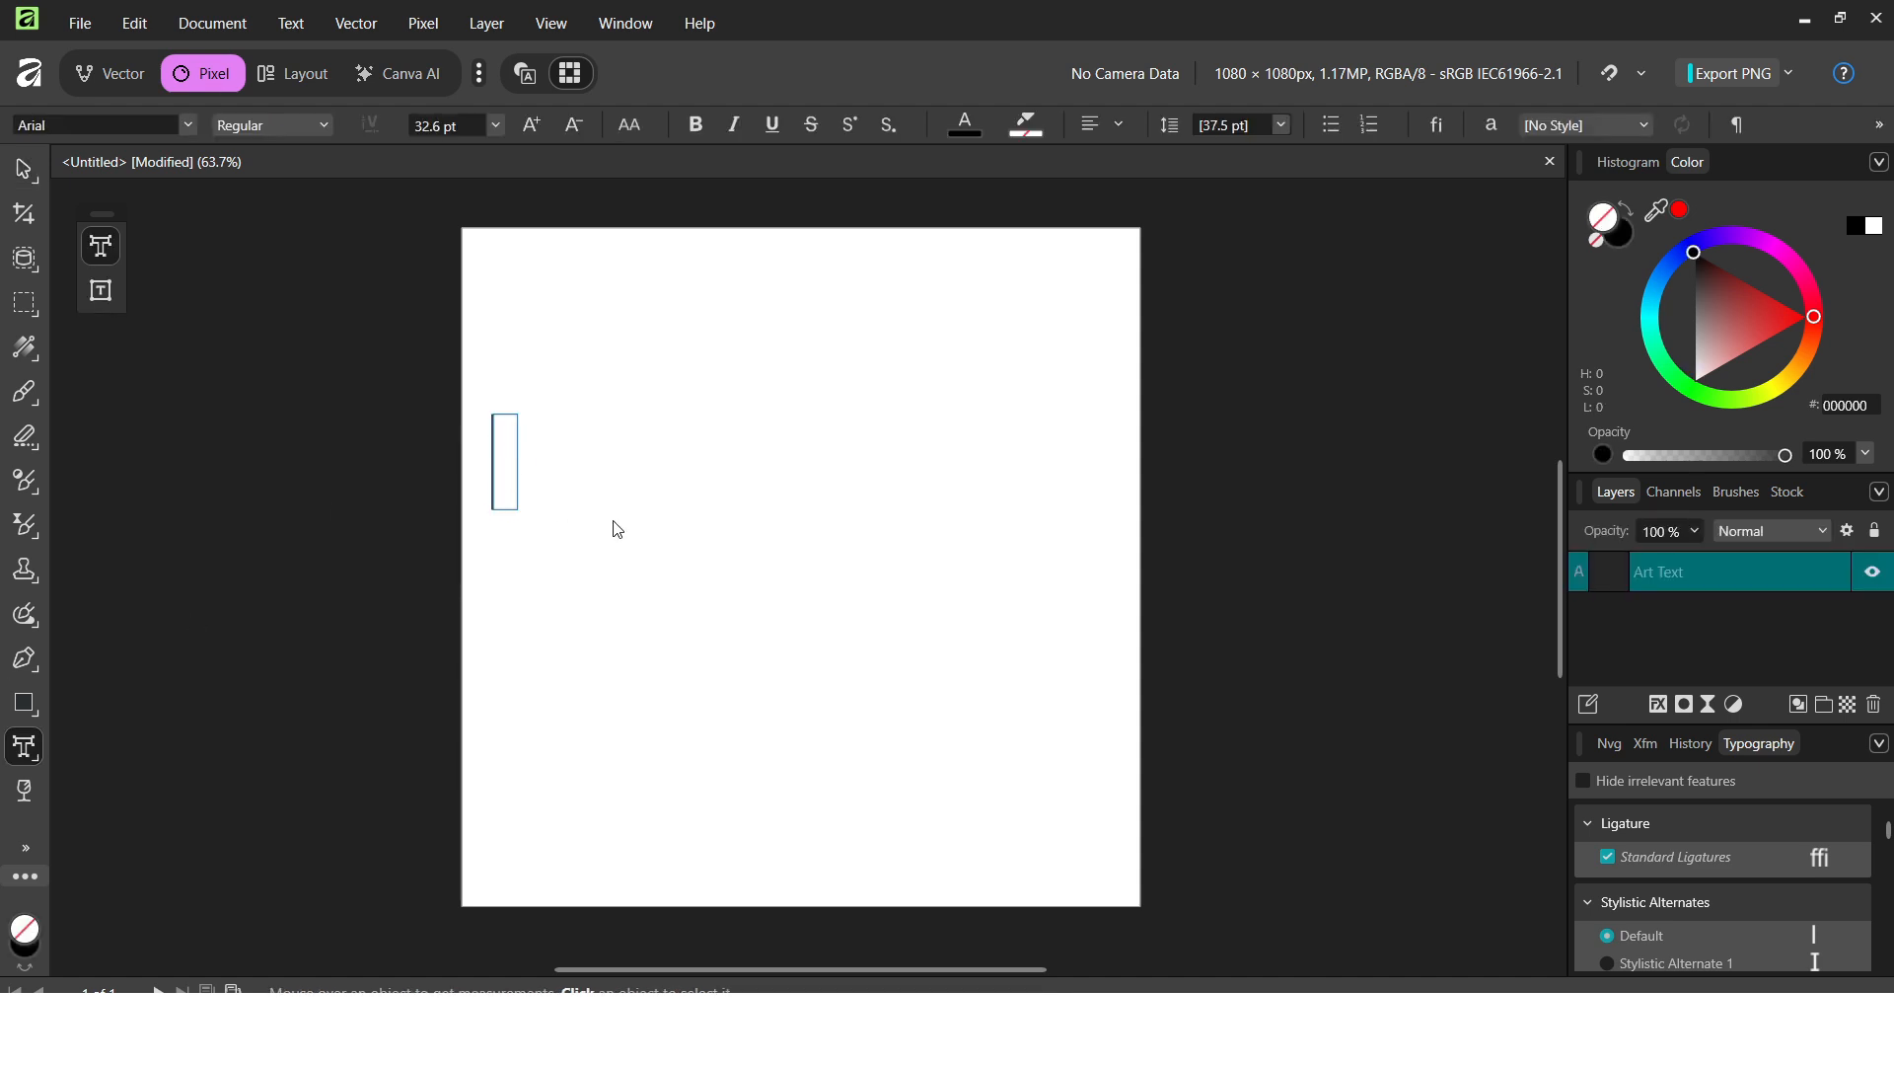
key("ctrl+v")
left_click_drag(1285, 512, 1059, 480)
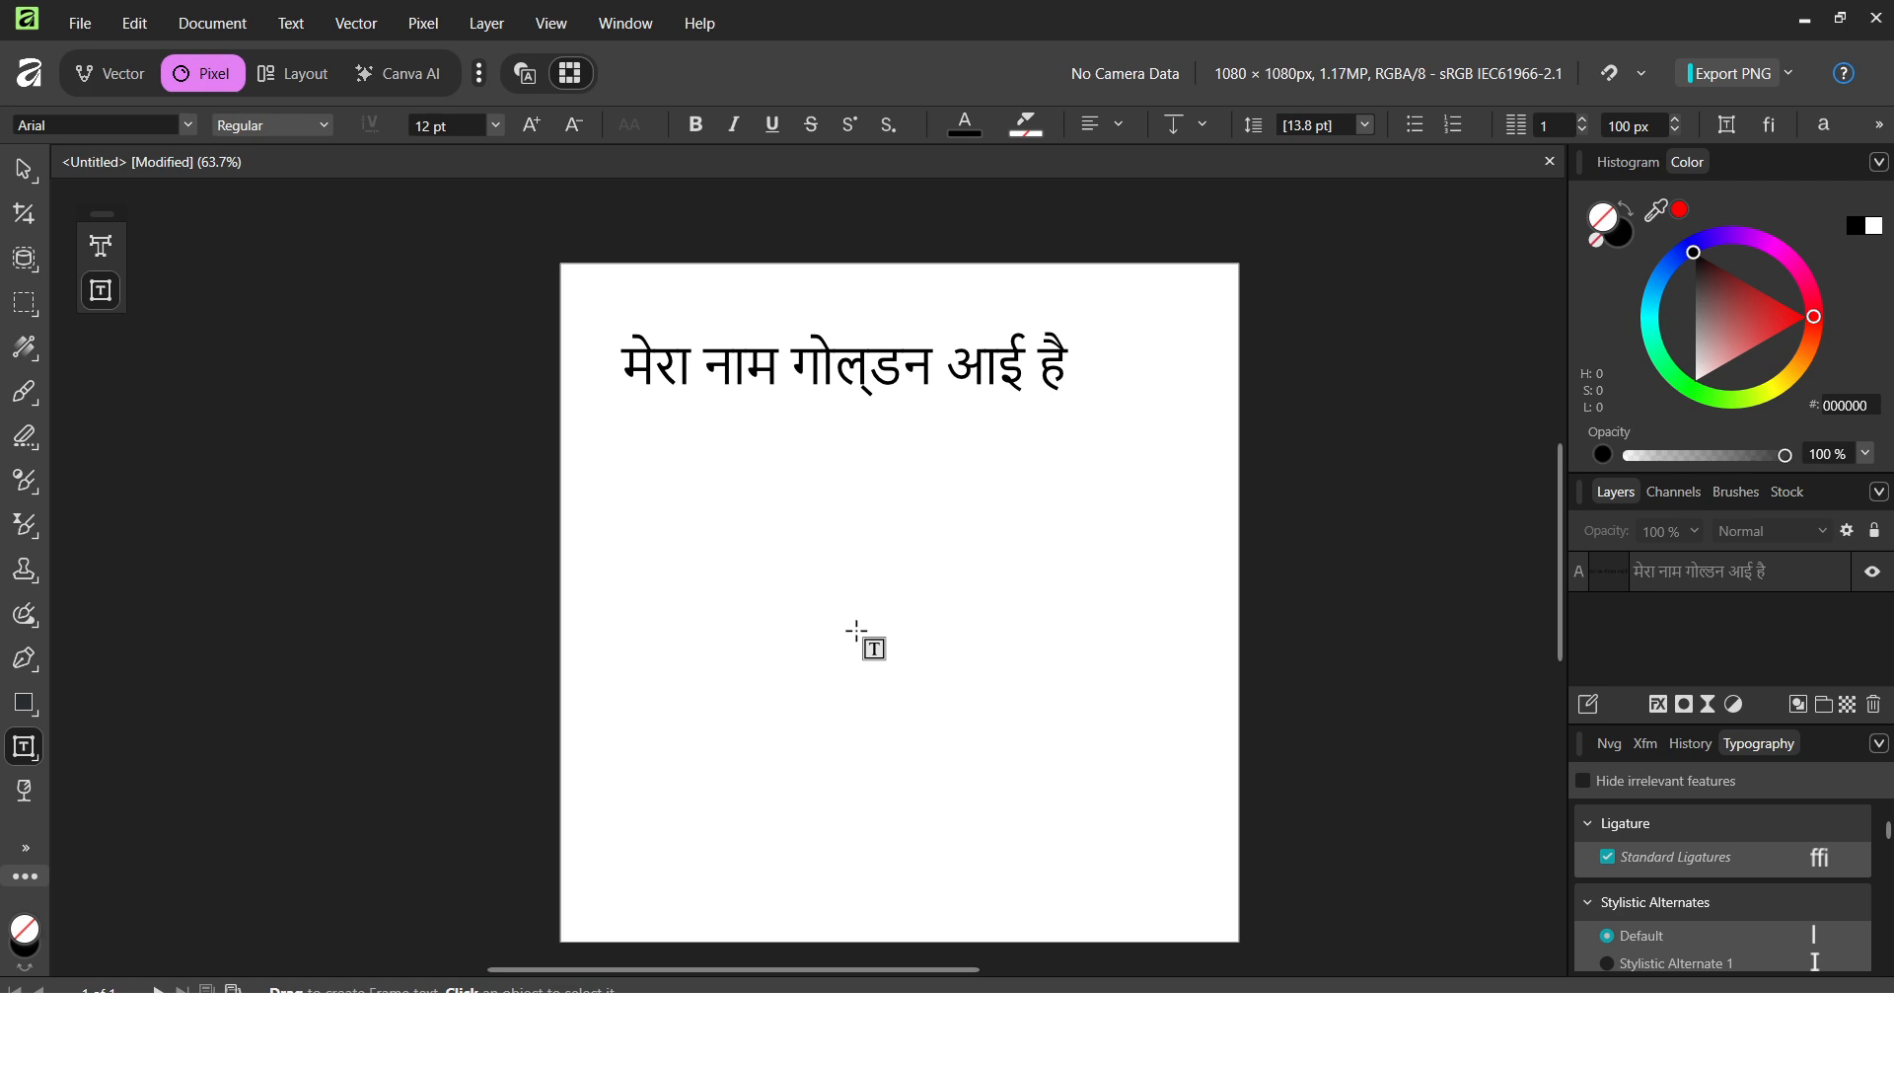
Draw a text frame under the heading, paste the three-line Hindi paragraph, and reposition it.
left_click_drag(622, 410, 1105, 692)
key("ctrl+v")
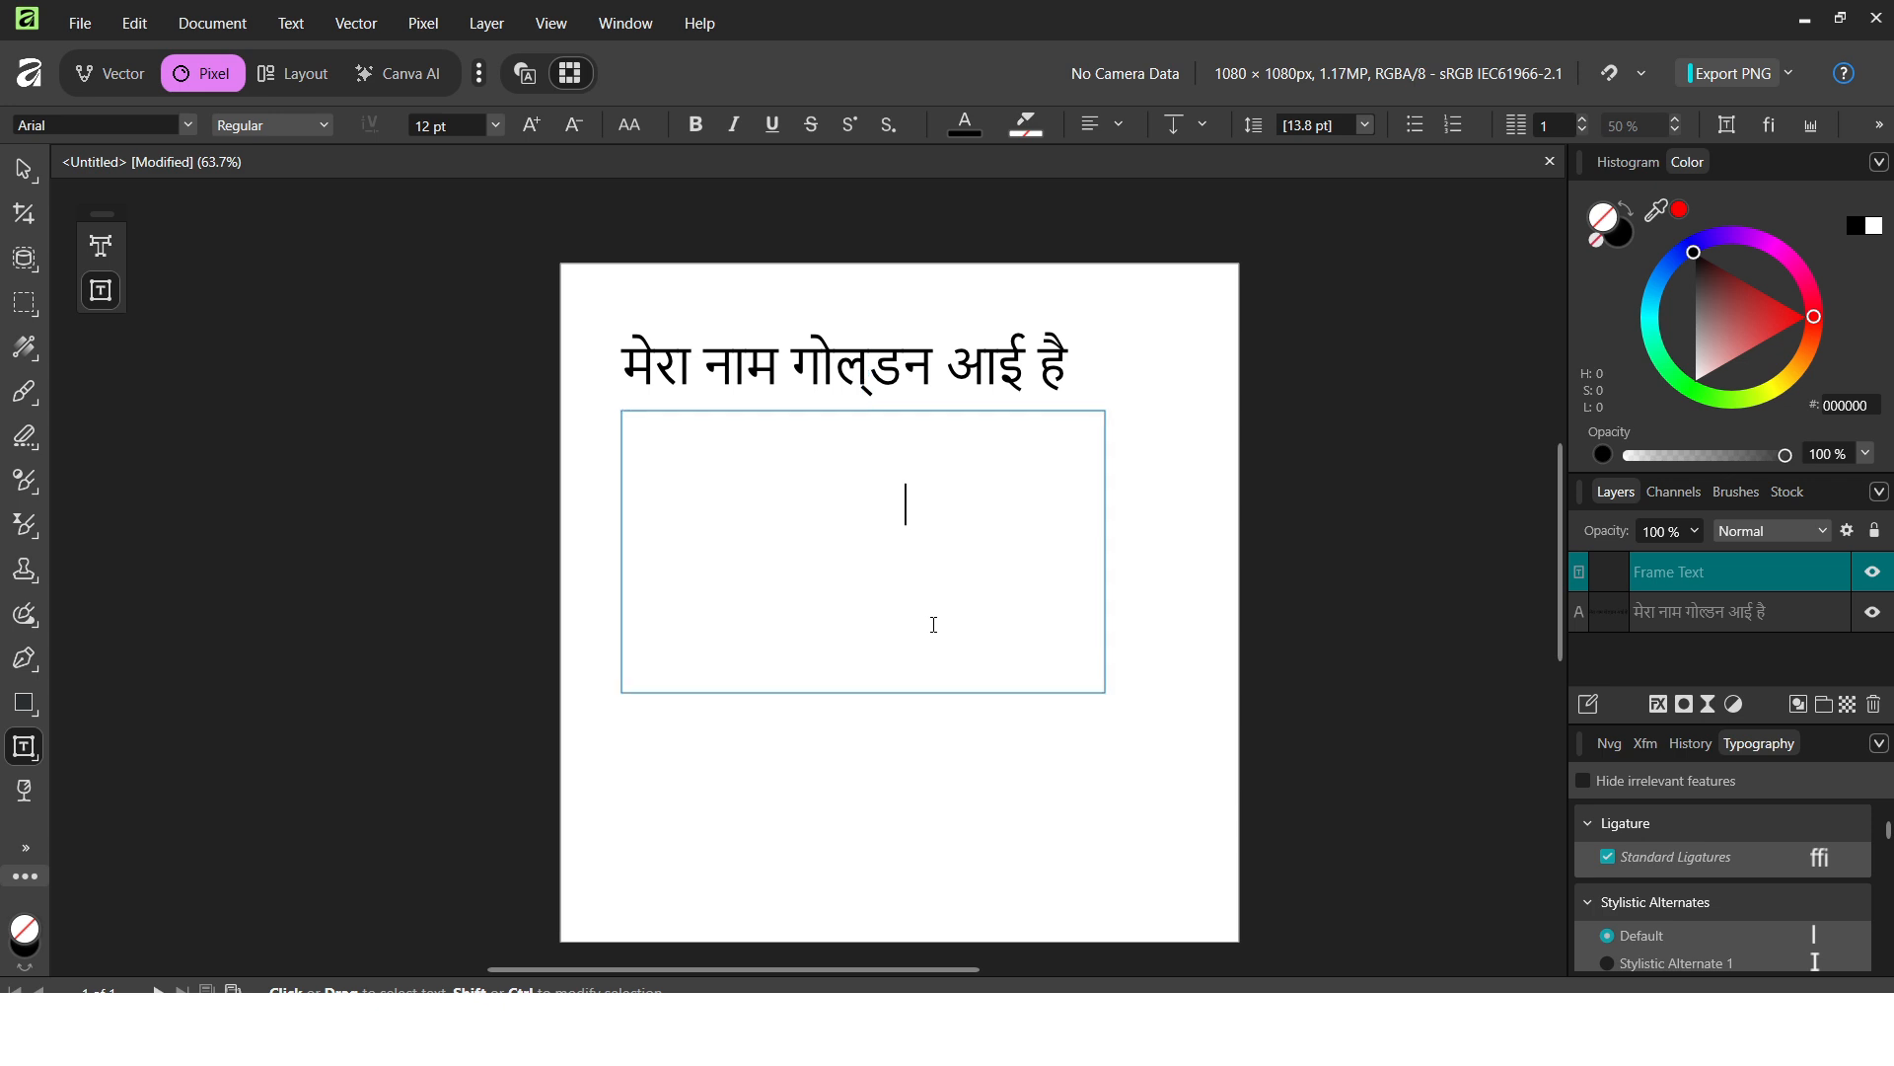
left_click_drag(845, 422, 875, 449)
left_click(984, 520)
scroll(948, 543, "up", 5)
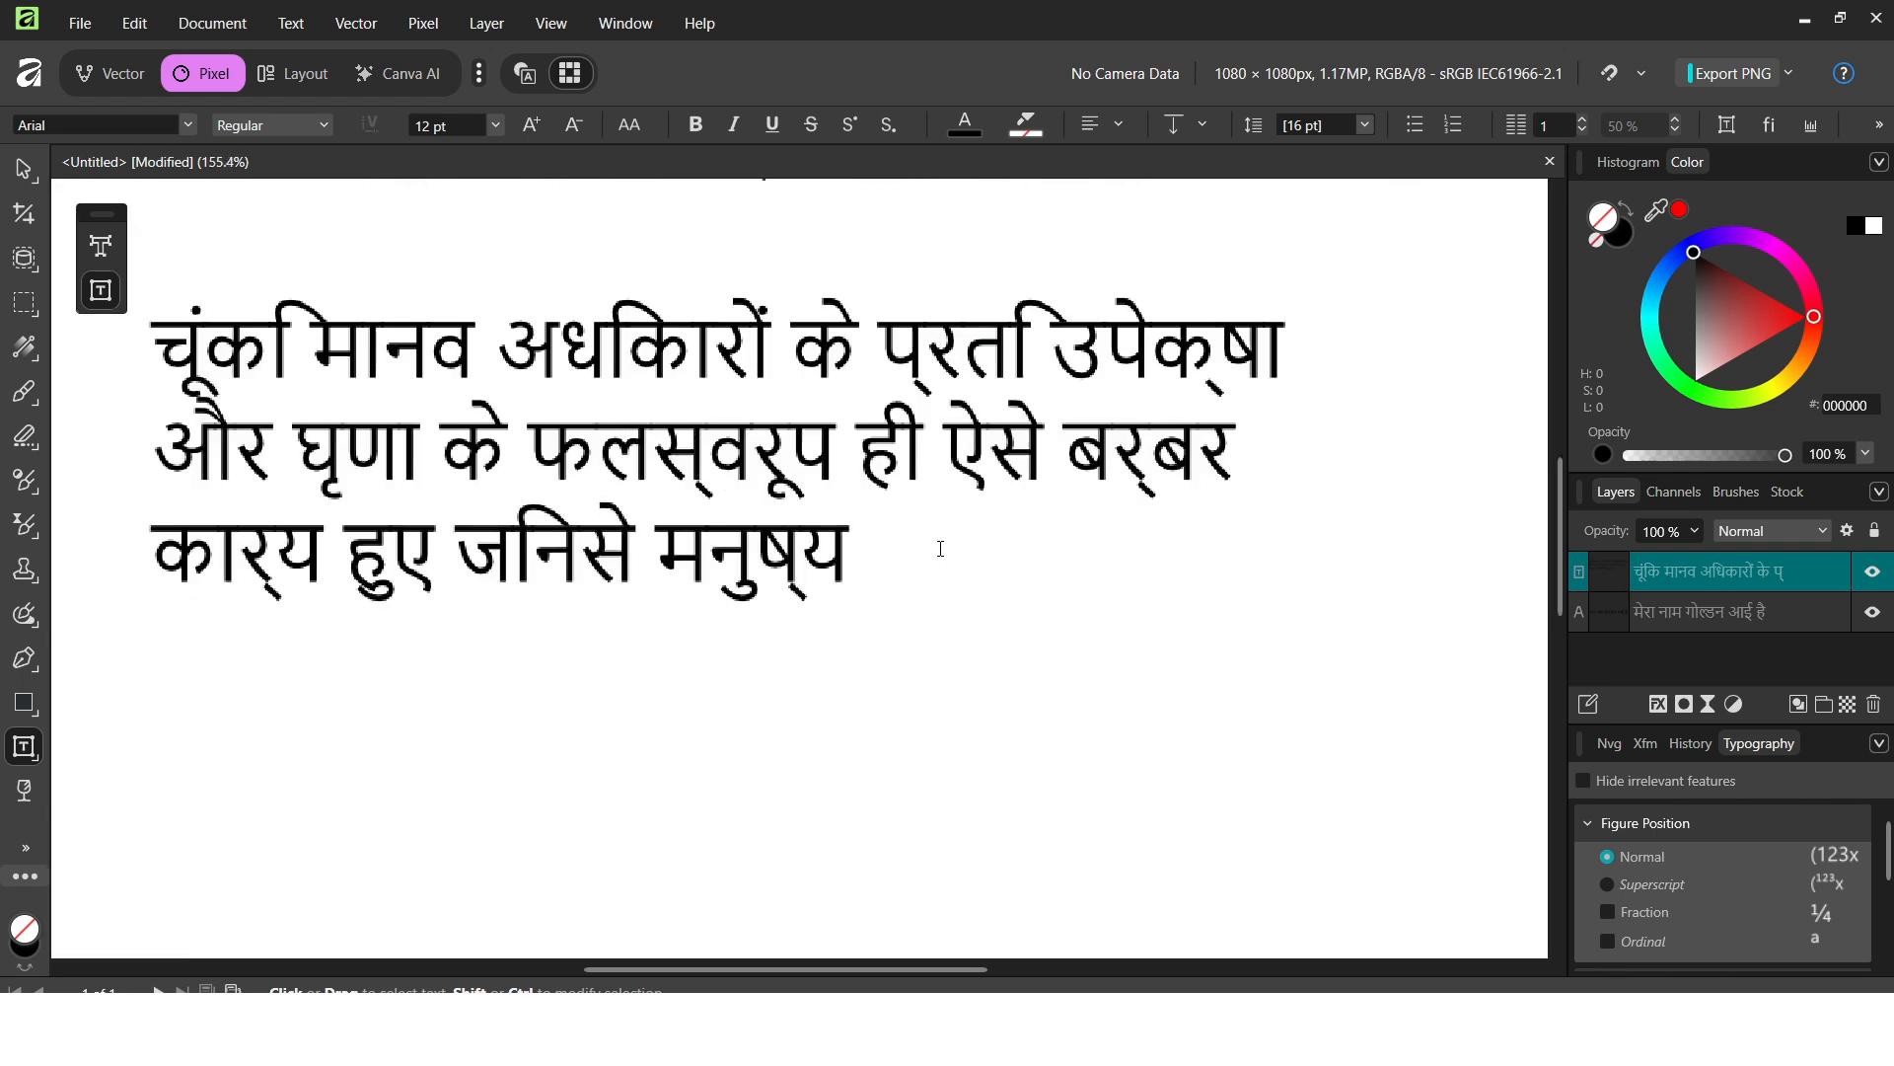
left_click_drag(997, 561, 249, 410)
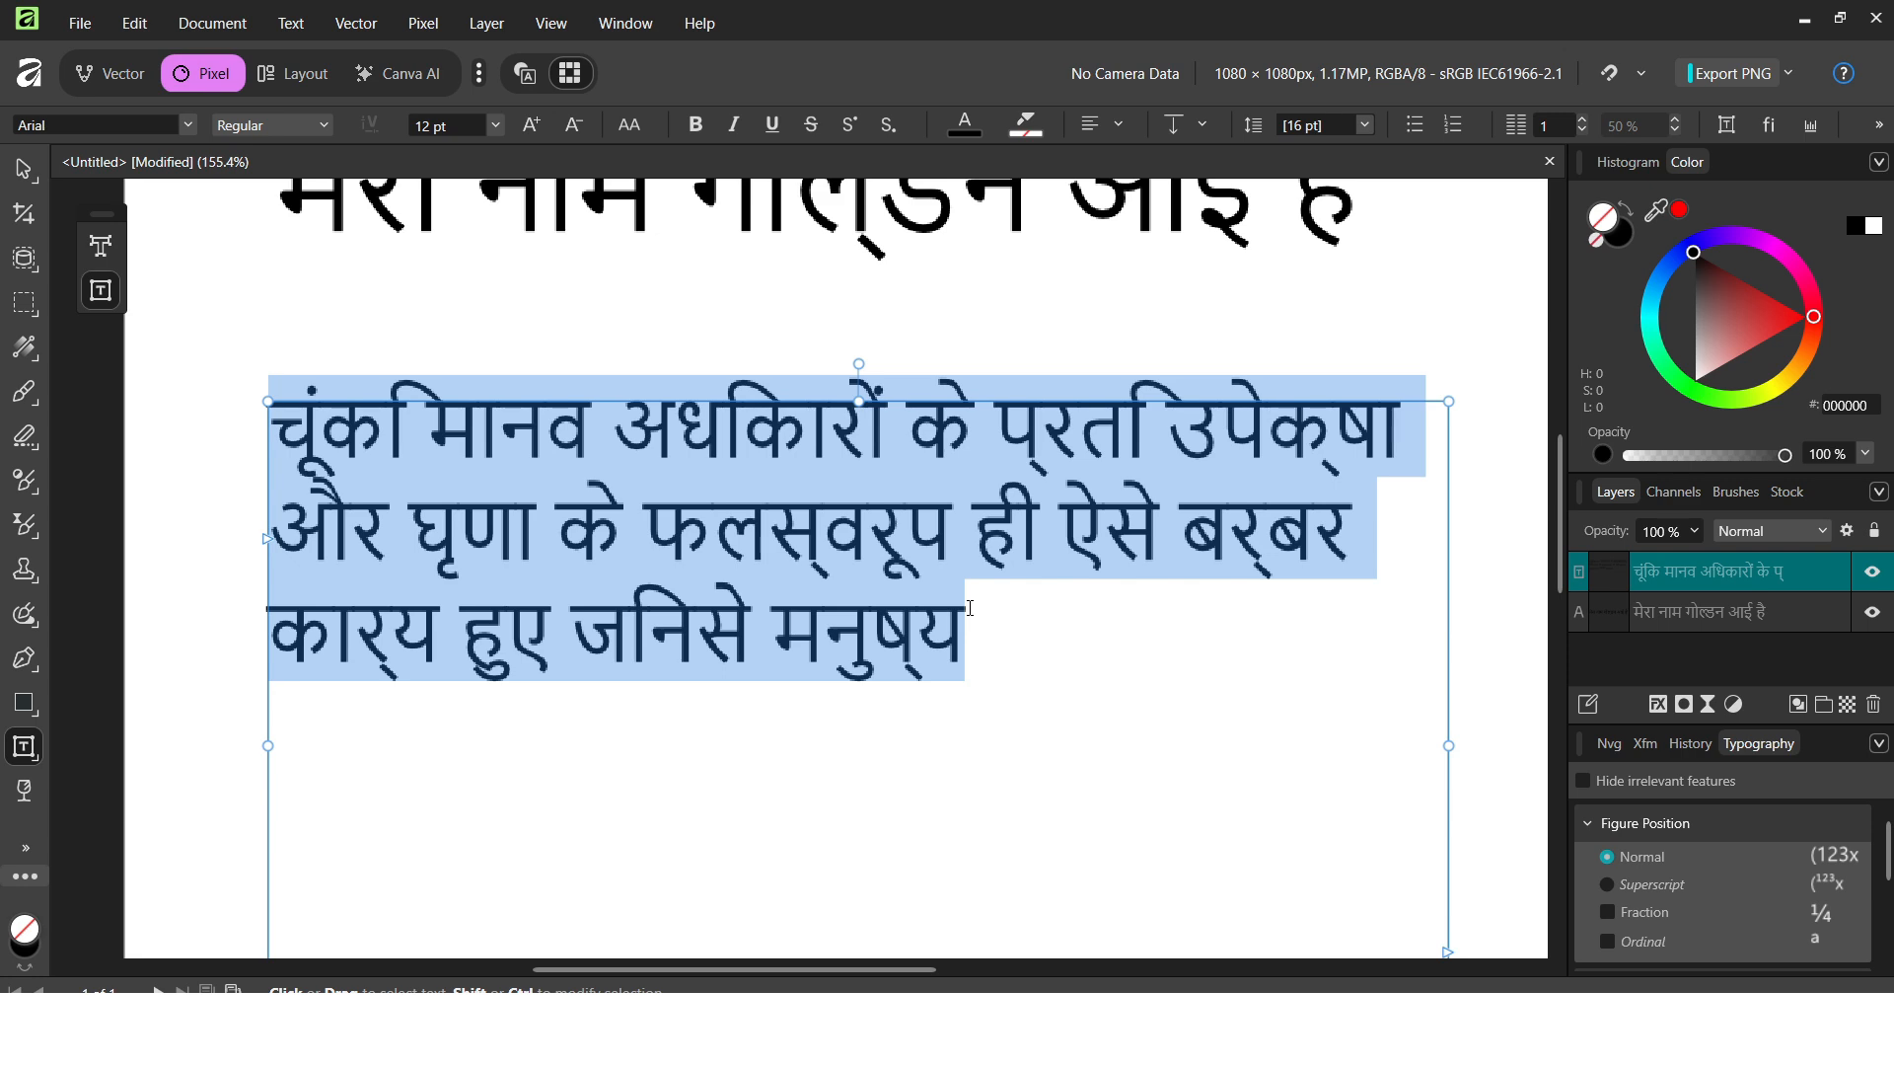
scroll(970, 609, "down", 4)
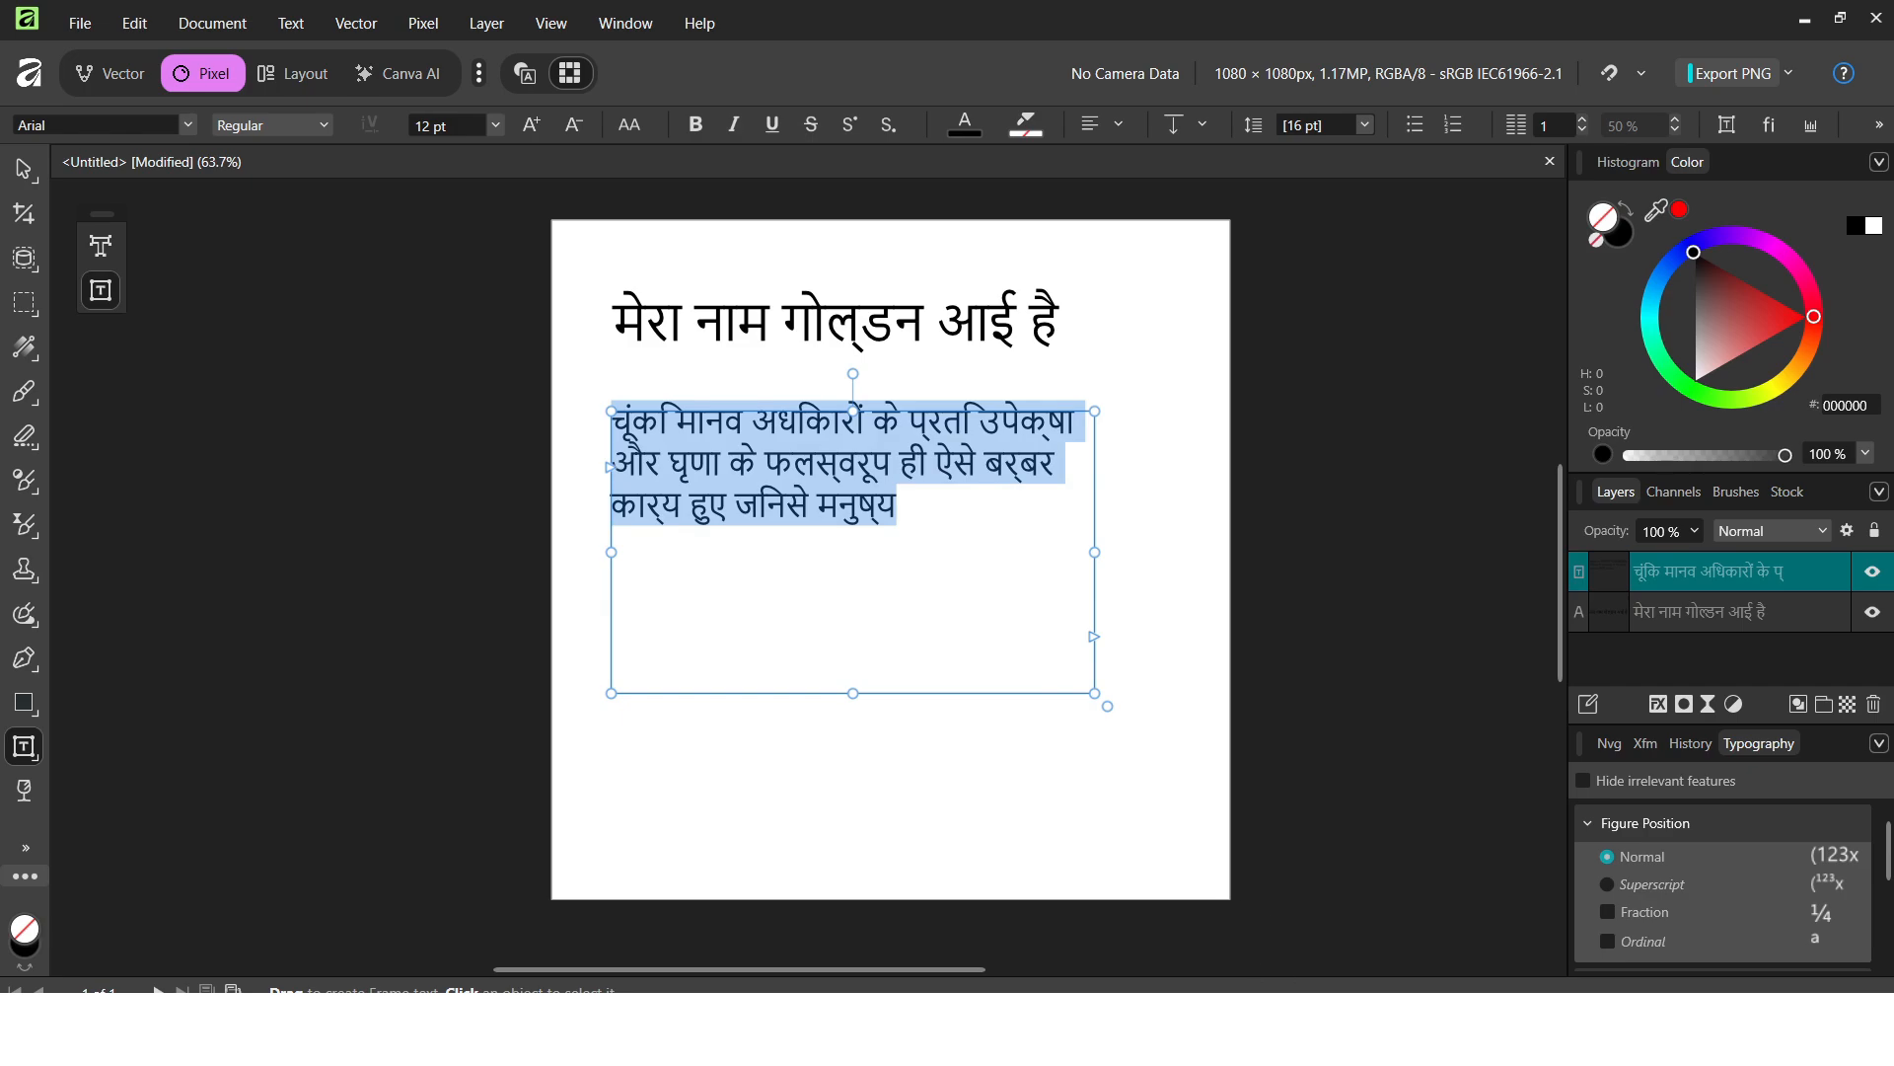
Switch to Chrome's Google results for 'hindi font download'.
left_click(1168, 1032)
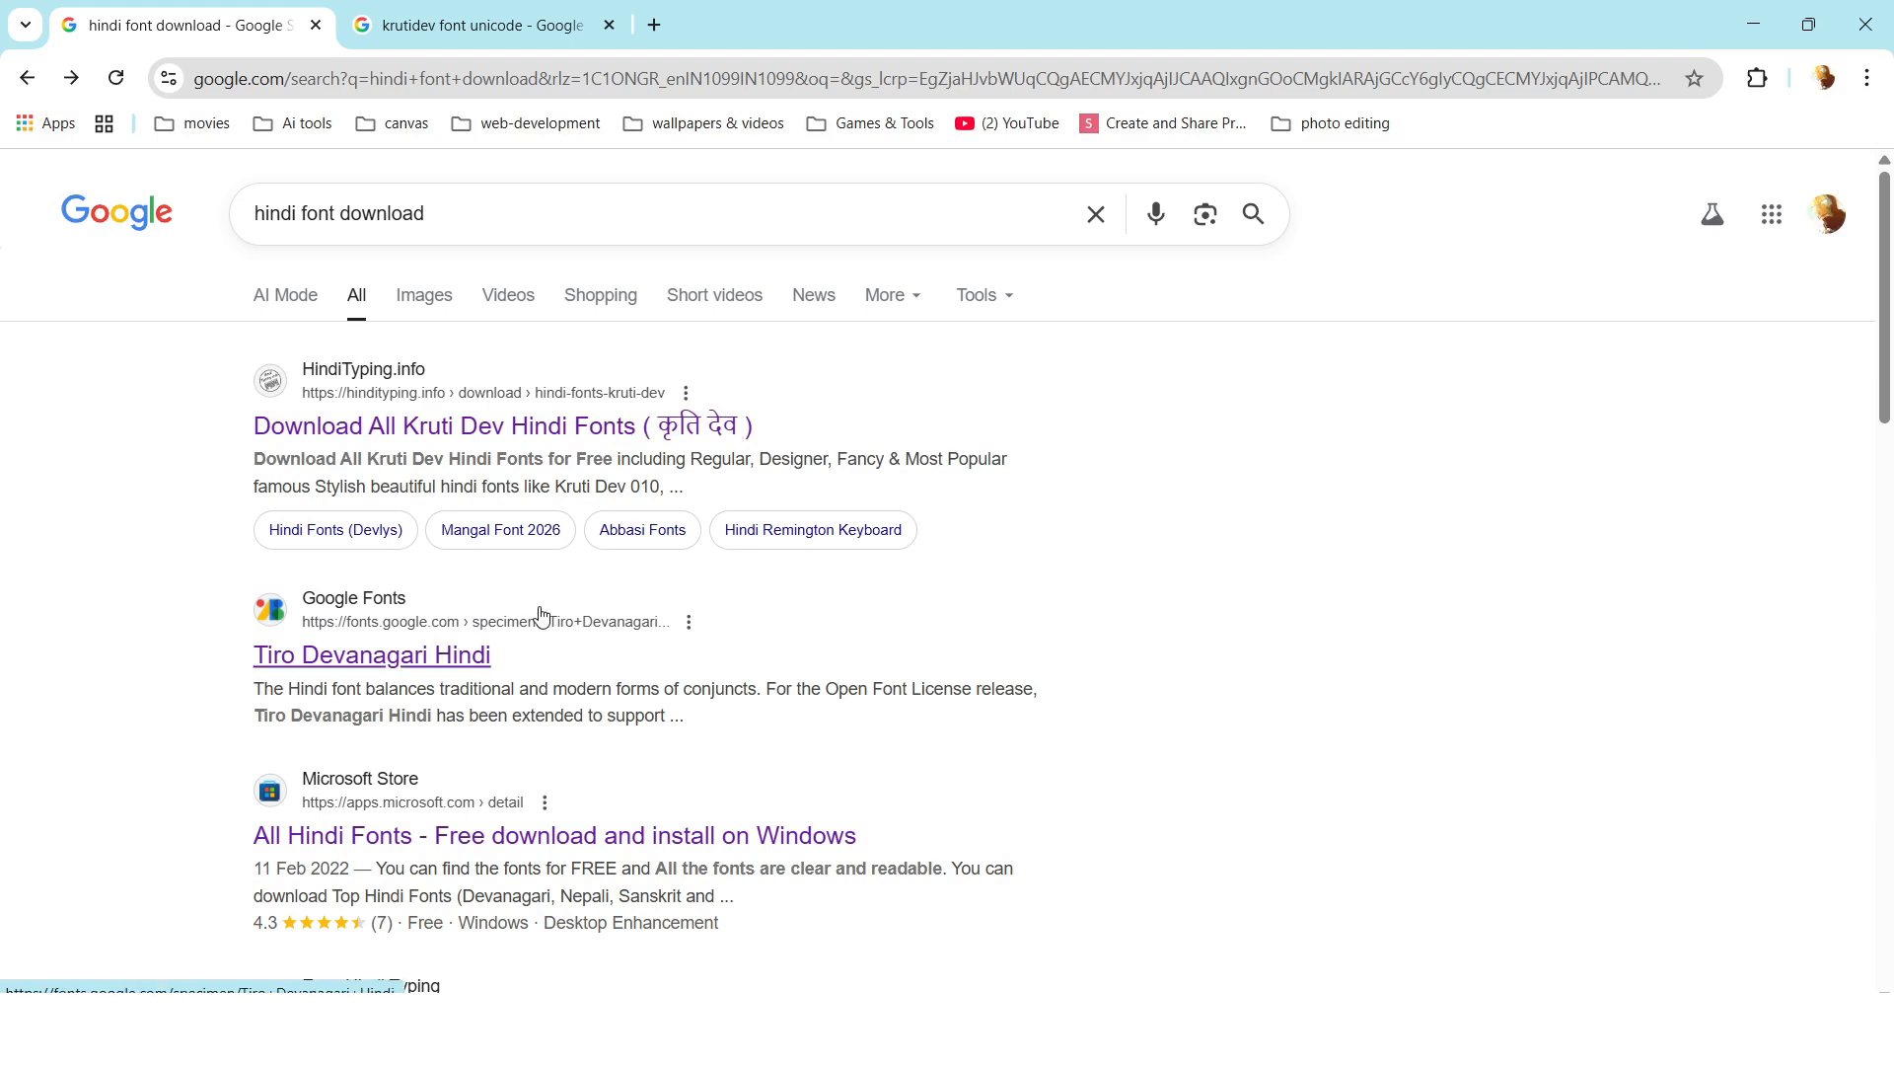
Download the Kruti Dev 010 font from the HindiTyping.info fonts page.
left_click(536, 432)
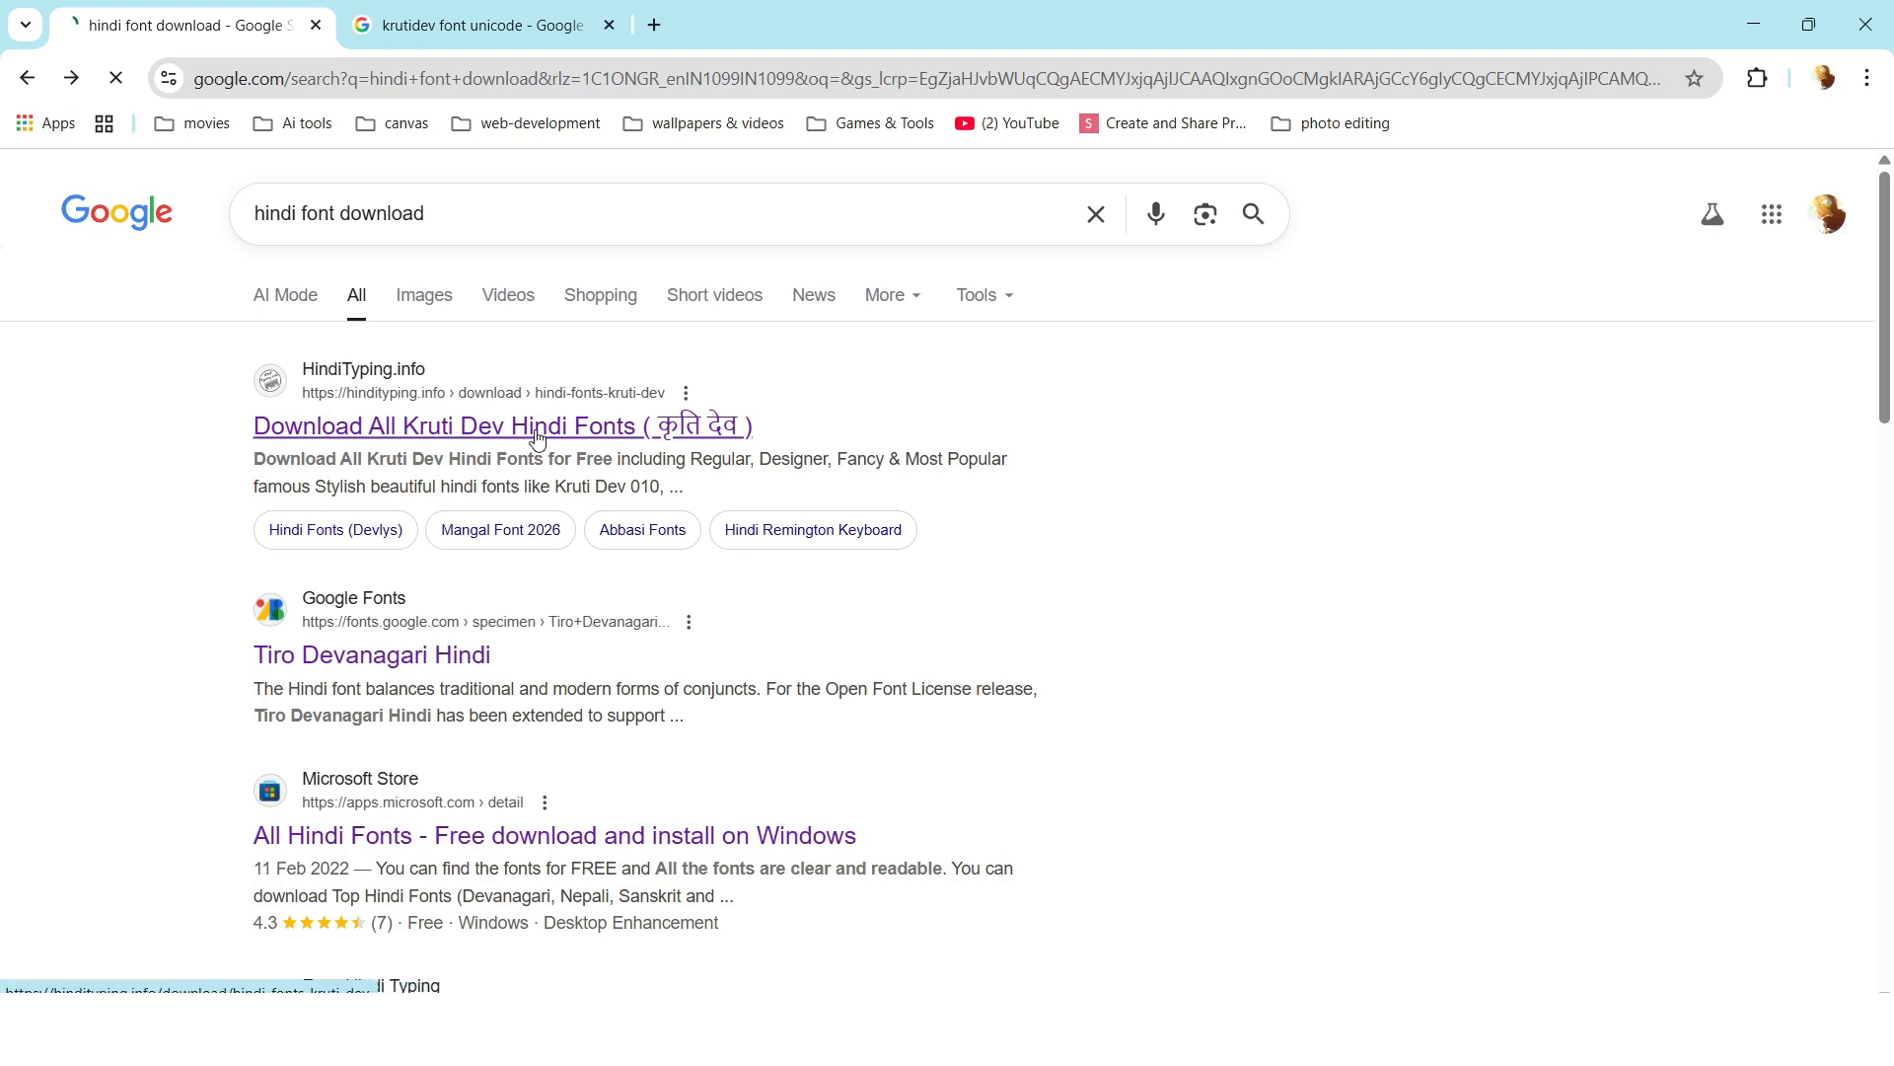
scroll(535, 439, "down", 6)
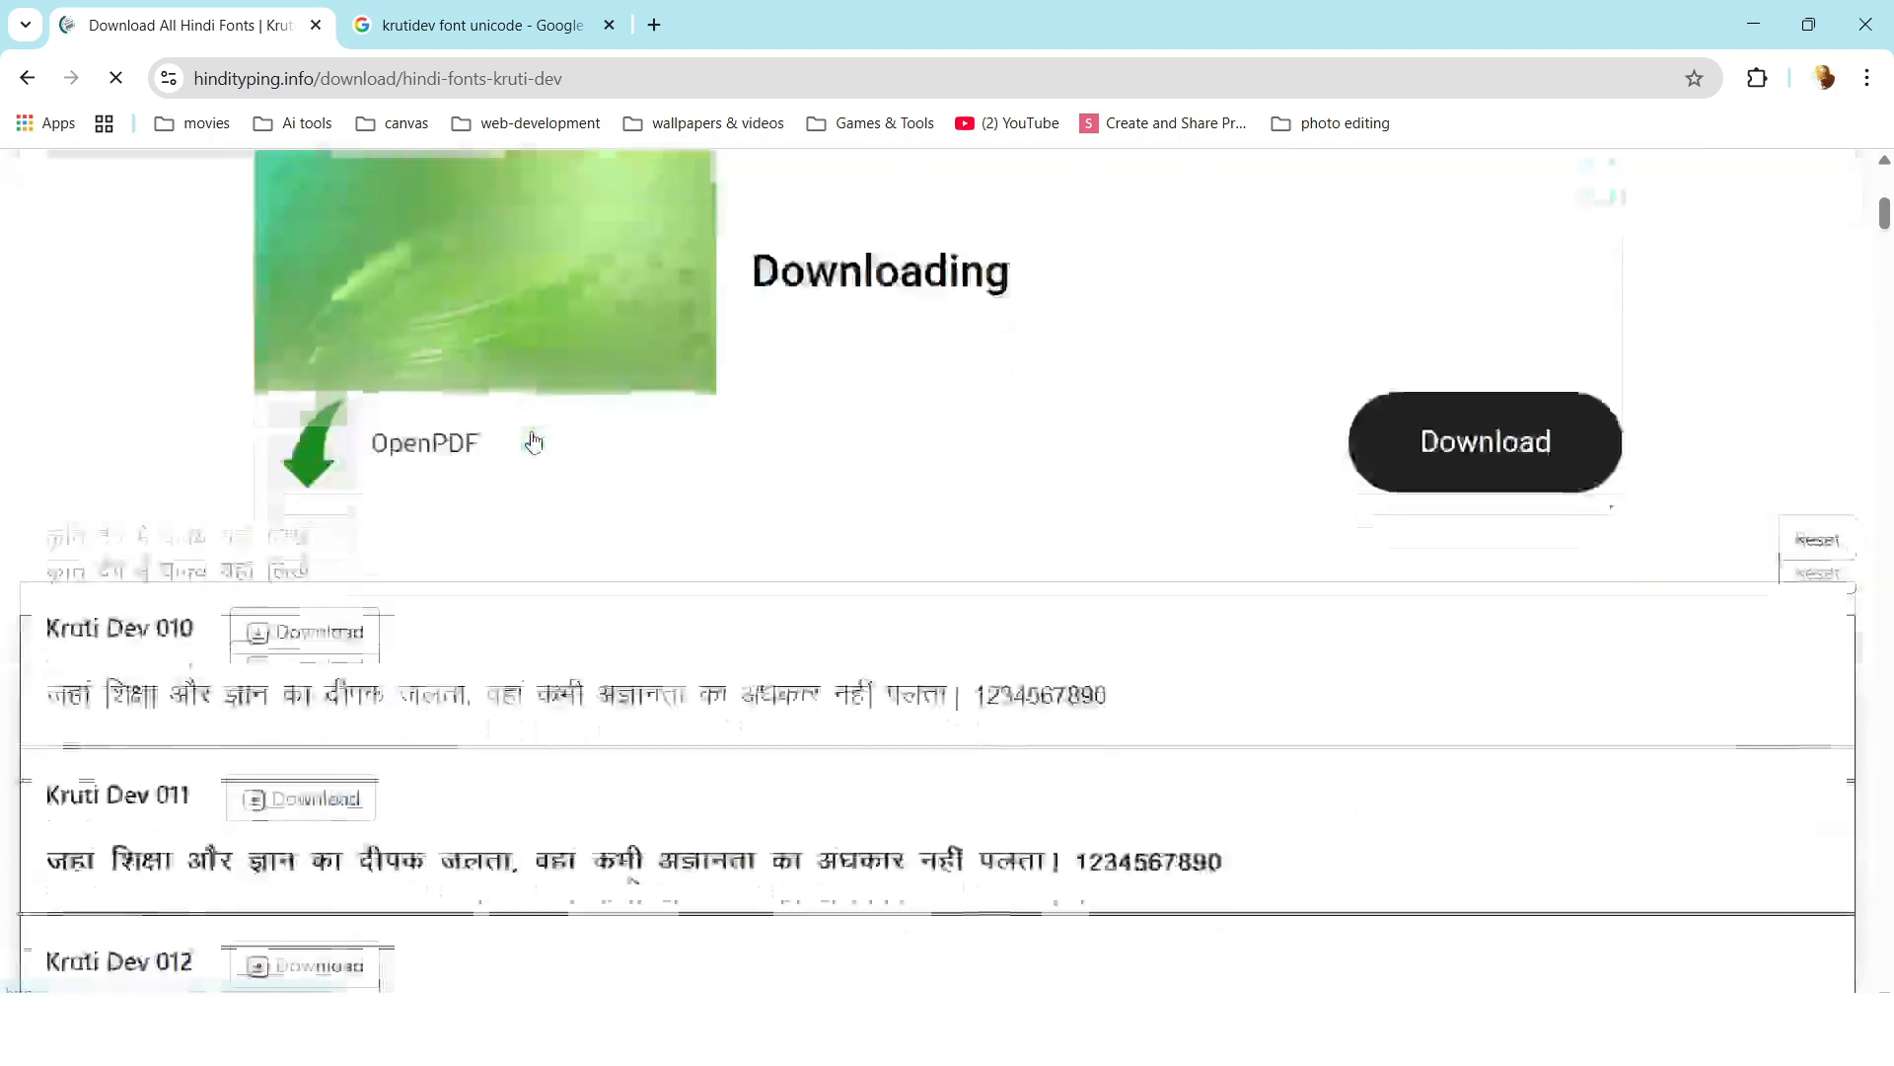
scroll(534, 441, "down", 2)
left_click_drag(45, 343, 224, 366)
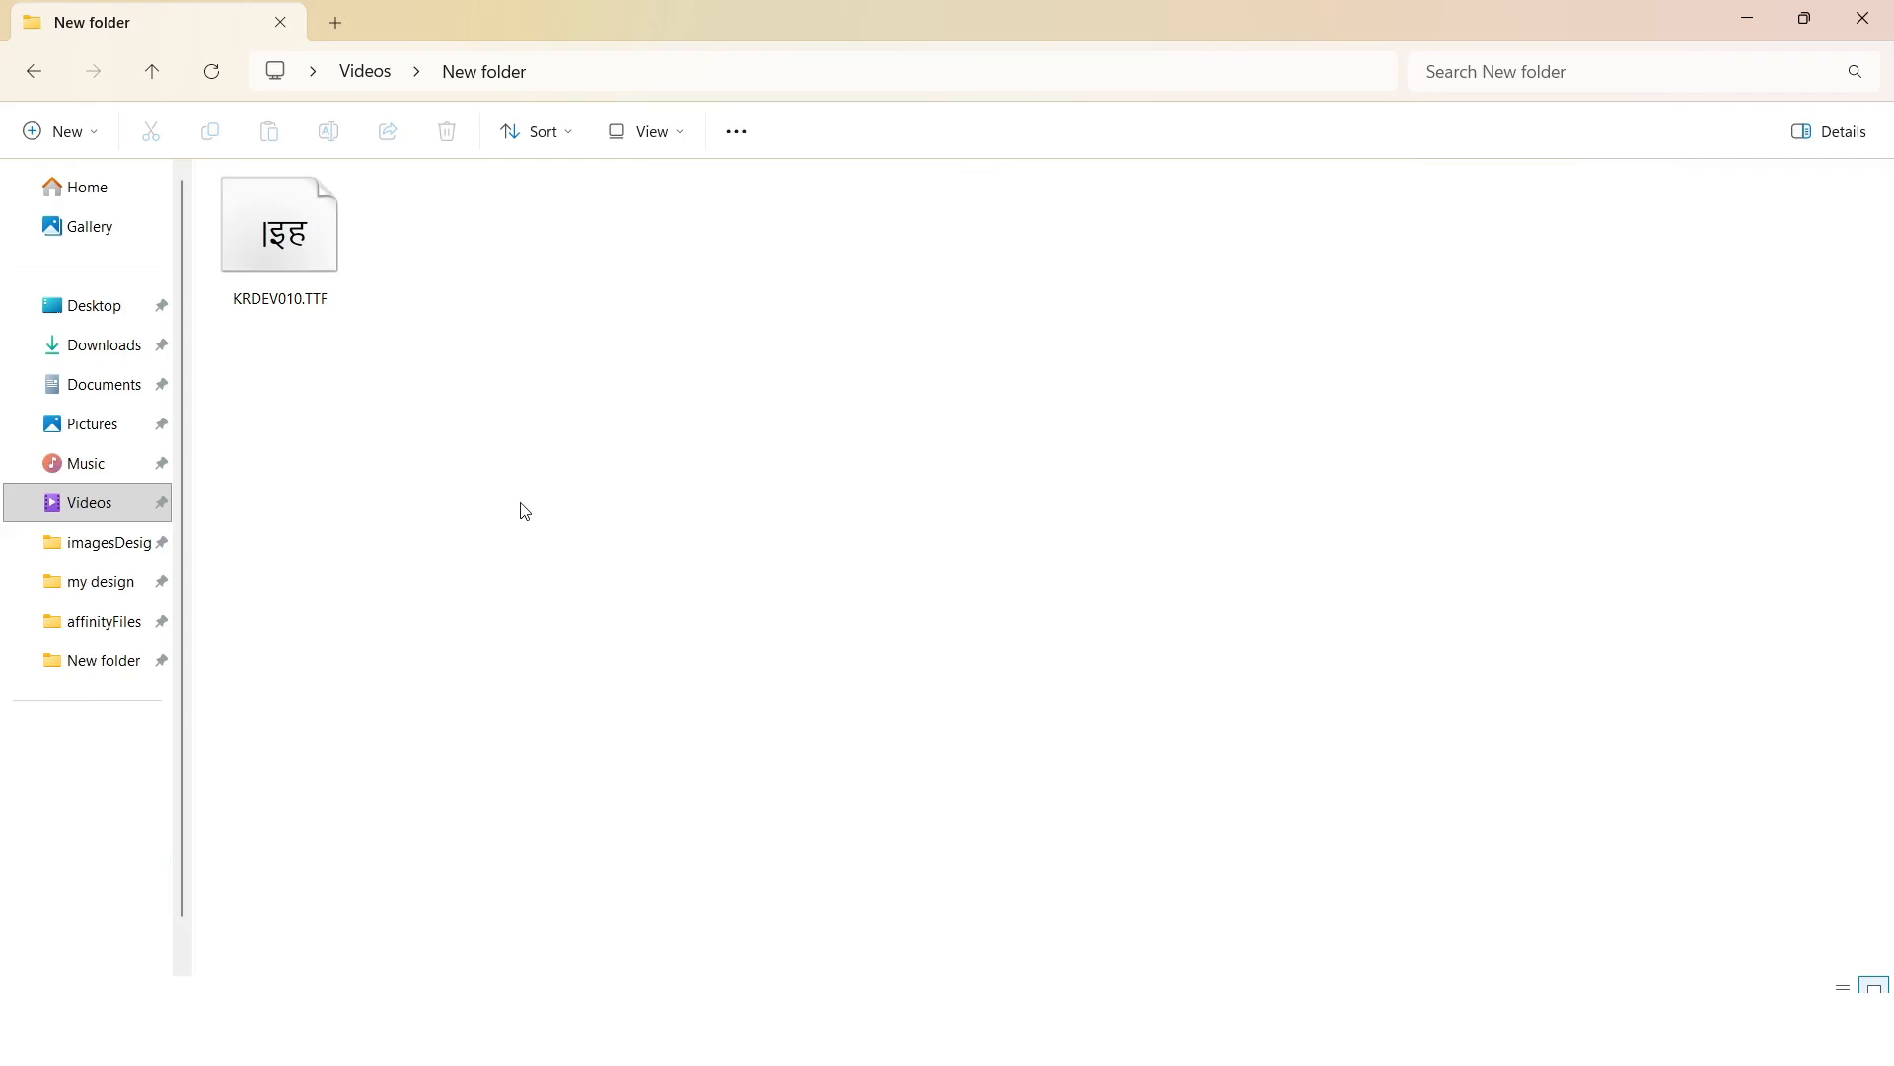
Open the downloaded KRDEV010.TTF file in the Windows font previewer.
left_click_drag(523, 510, 210, 164)
double_click(284, 253)
left_click_drag(377, 123, 641, 201)
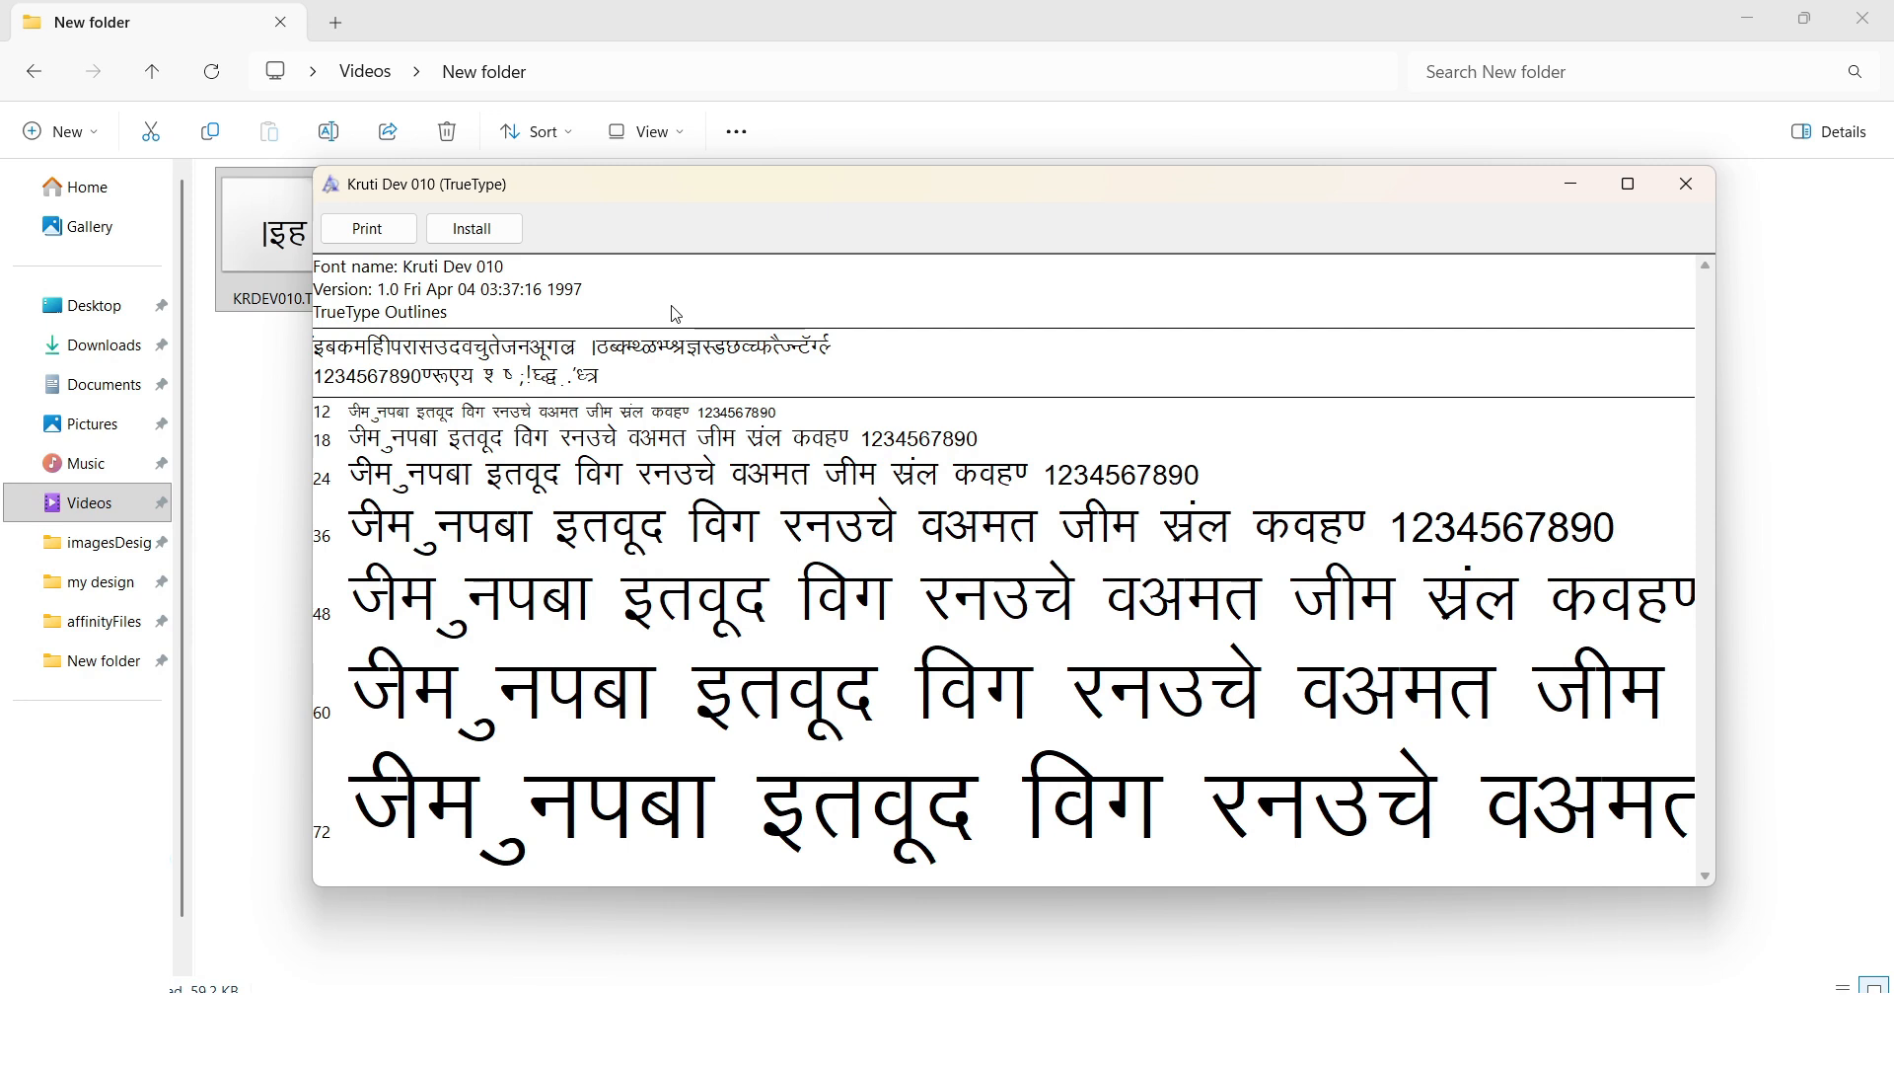
Close the Kruti Dev 010 font preview window.
left_click(1686, 185)
Copy the entire Hindi paragraph from the Affinity text frame.
key("alt+Tab")
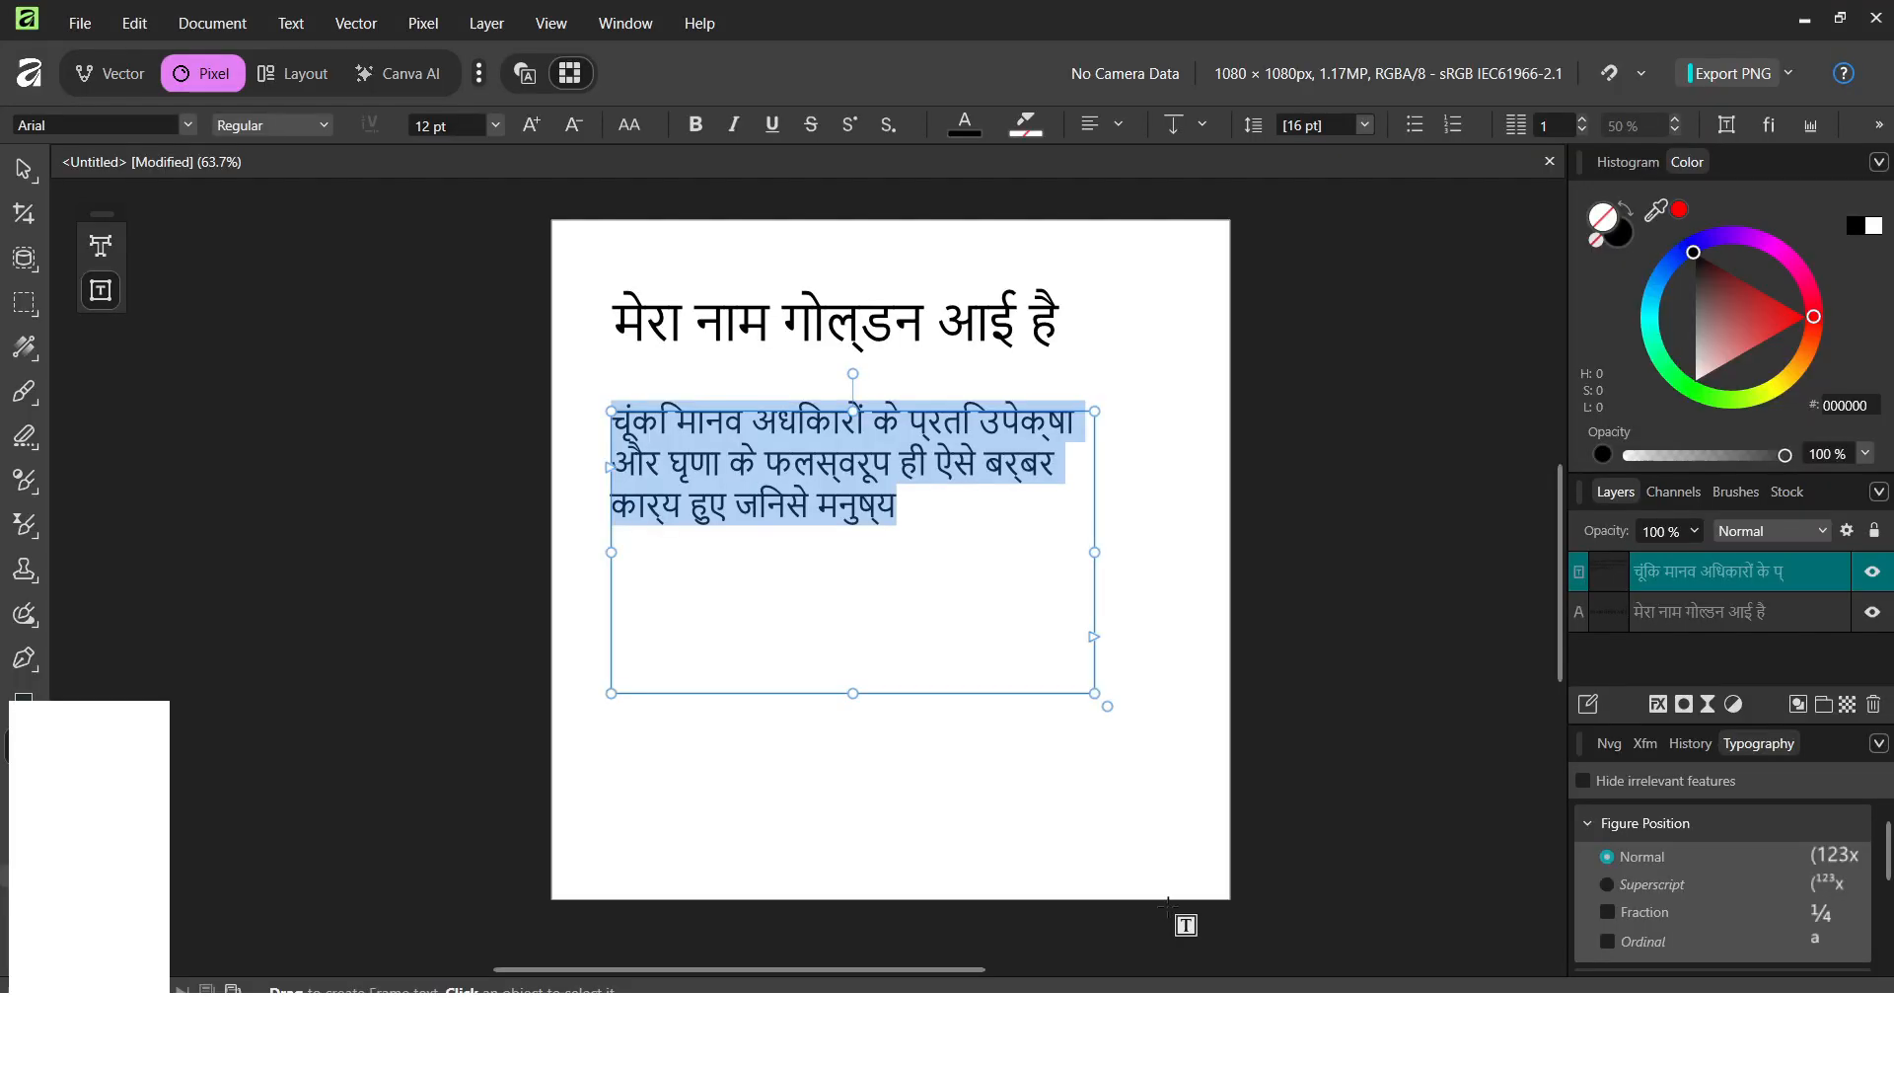
left_click(955, 589)
scroll(955, 585, "up", 3)
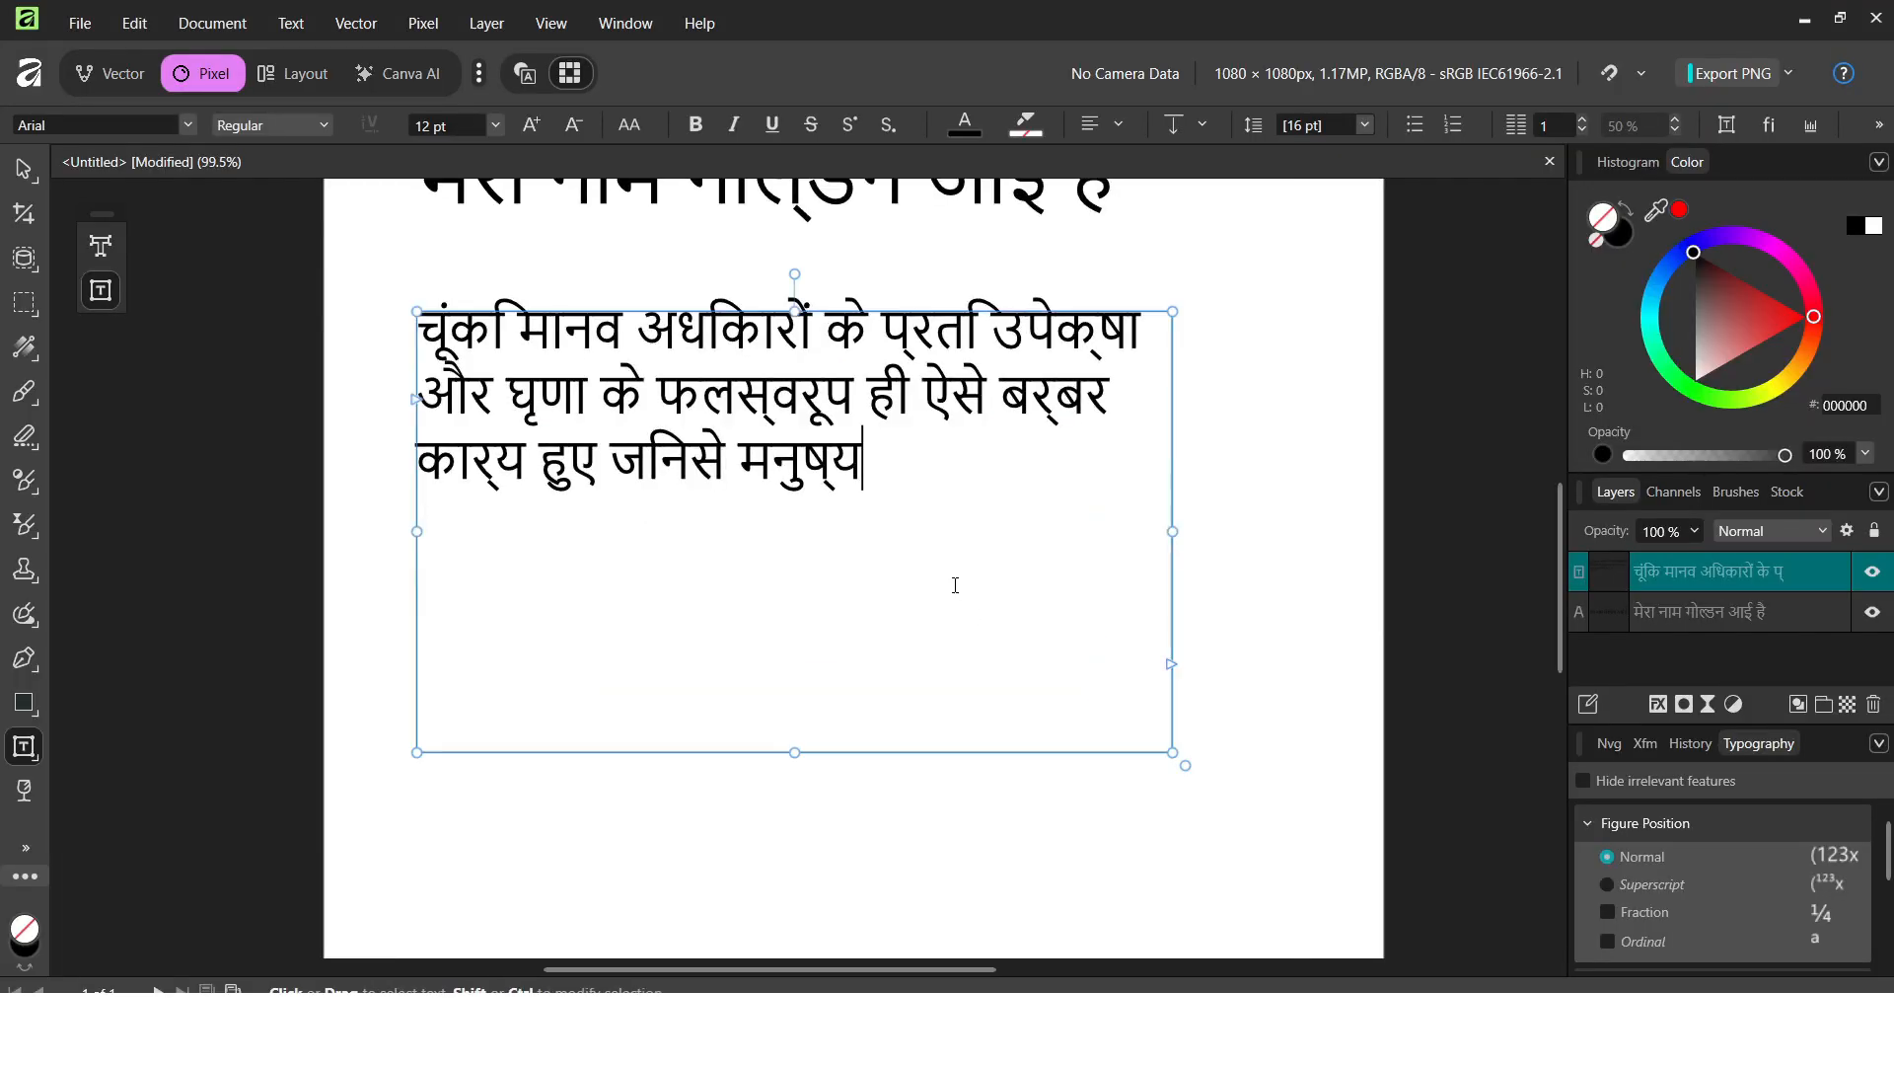
left_click_drag(955, 585, 1006, 666)
left_click_drag(947, 549, 474, 395)
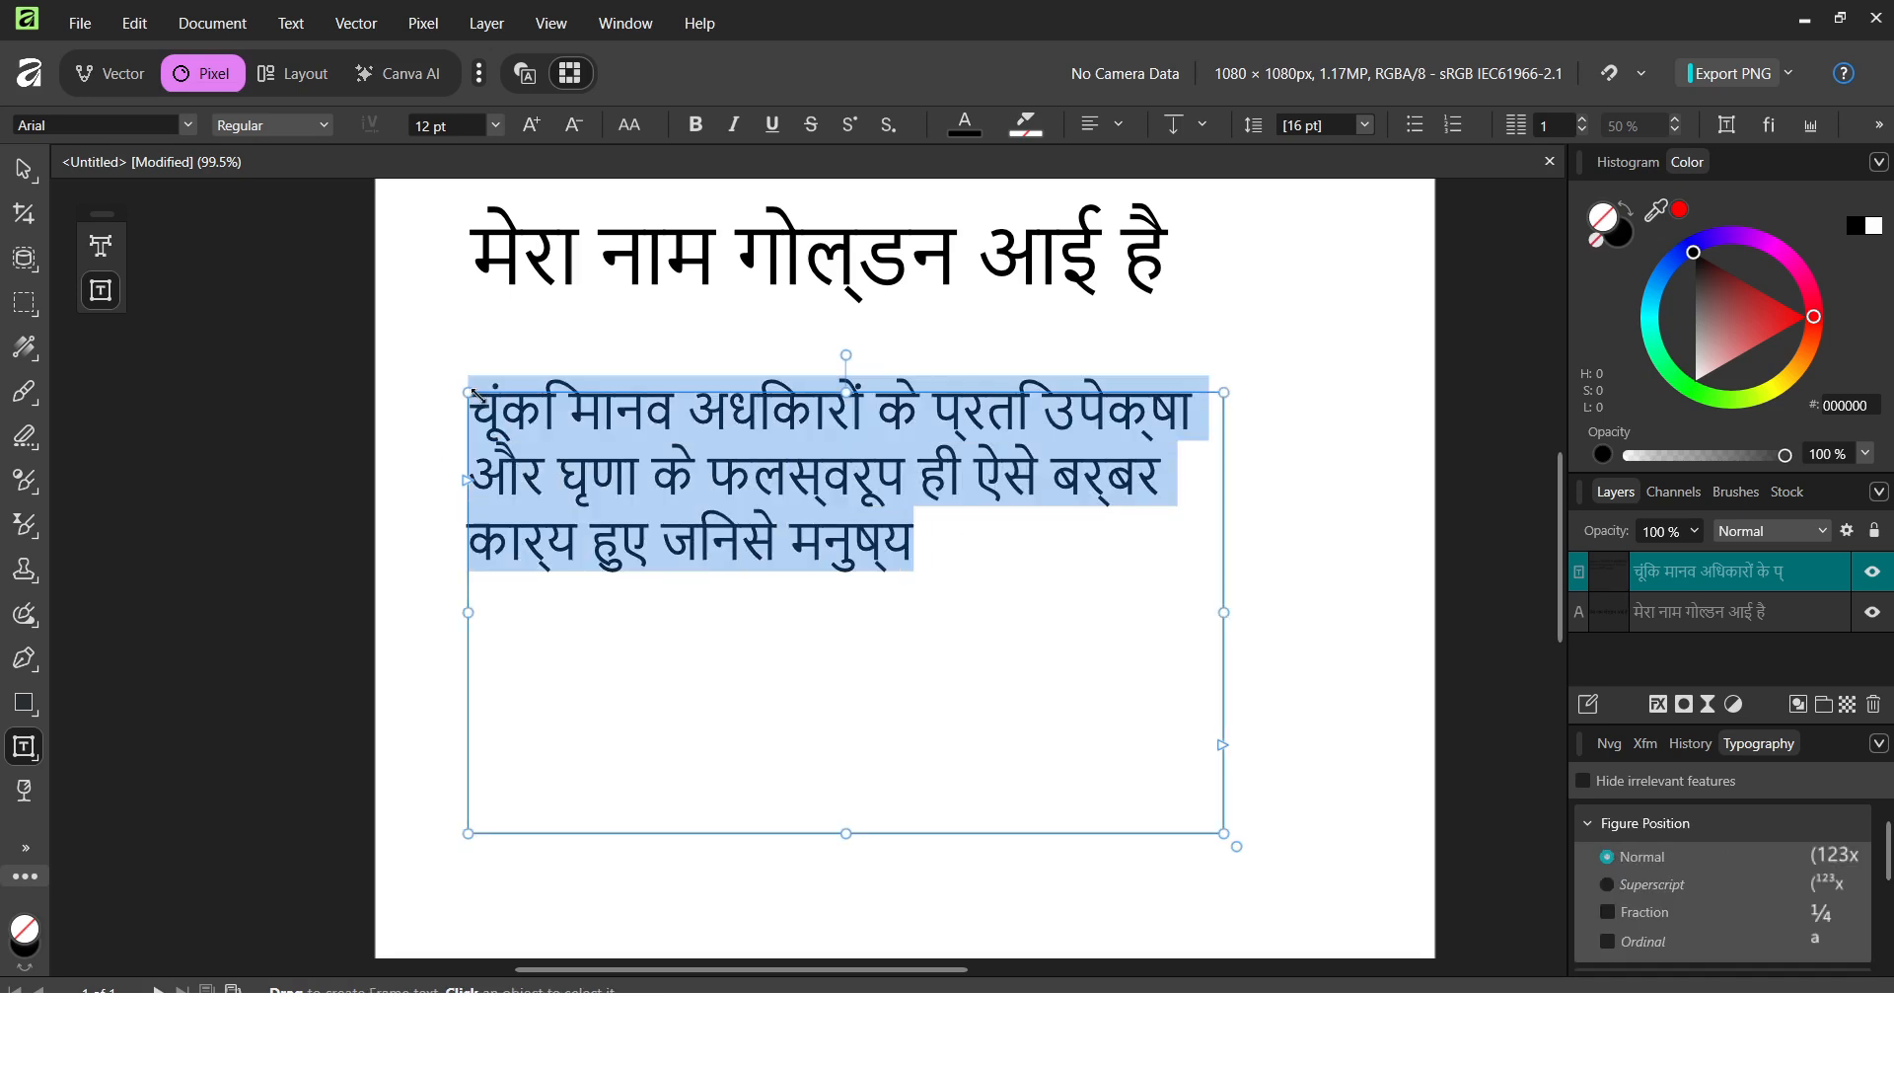
right_click(549, 422)
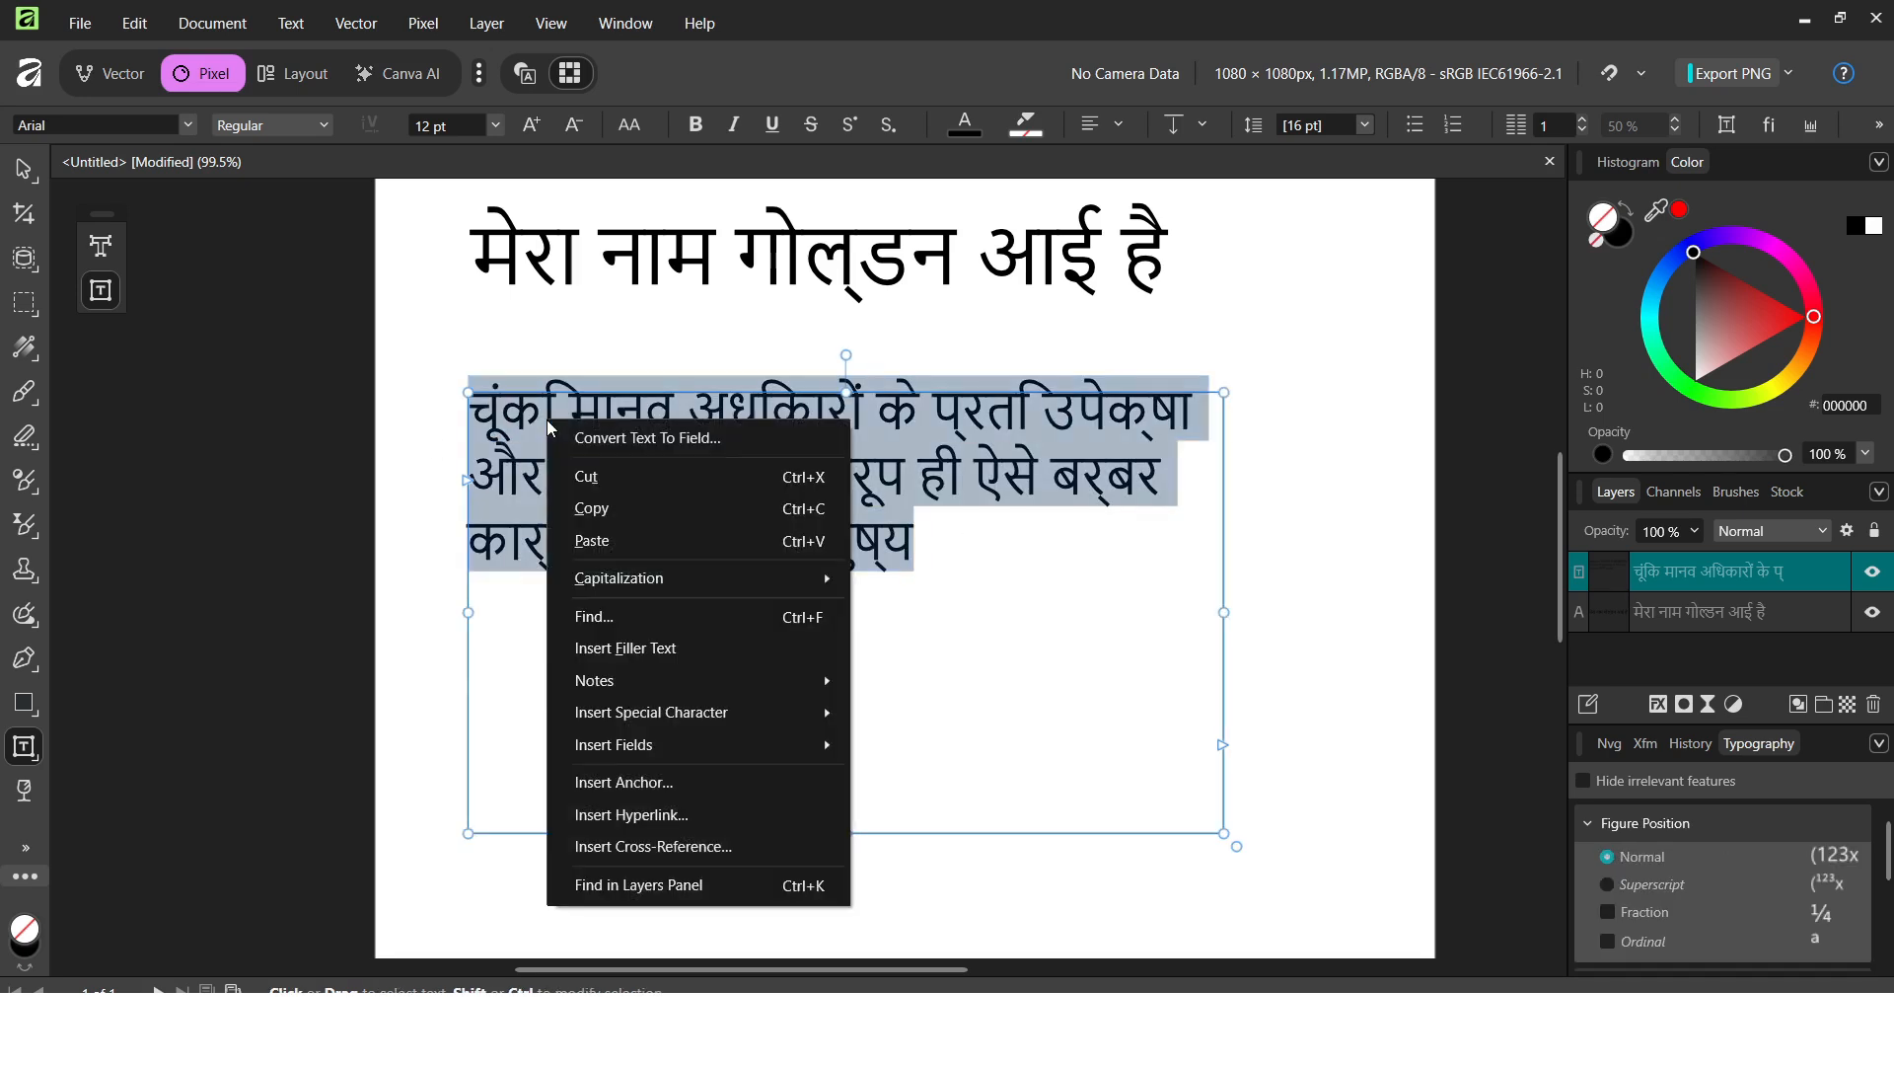
left_click(604, 510)
left_click(1017, 549)
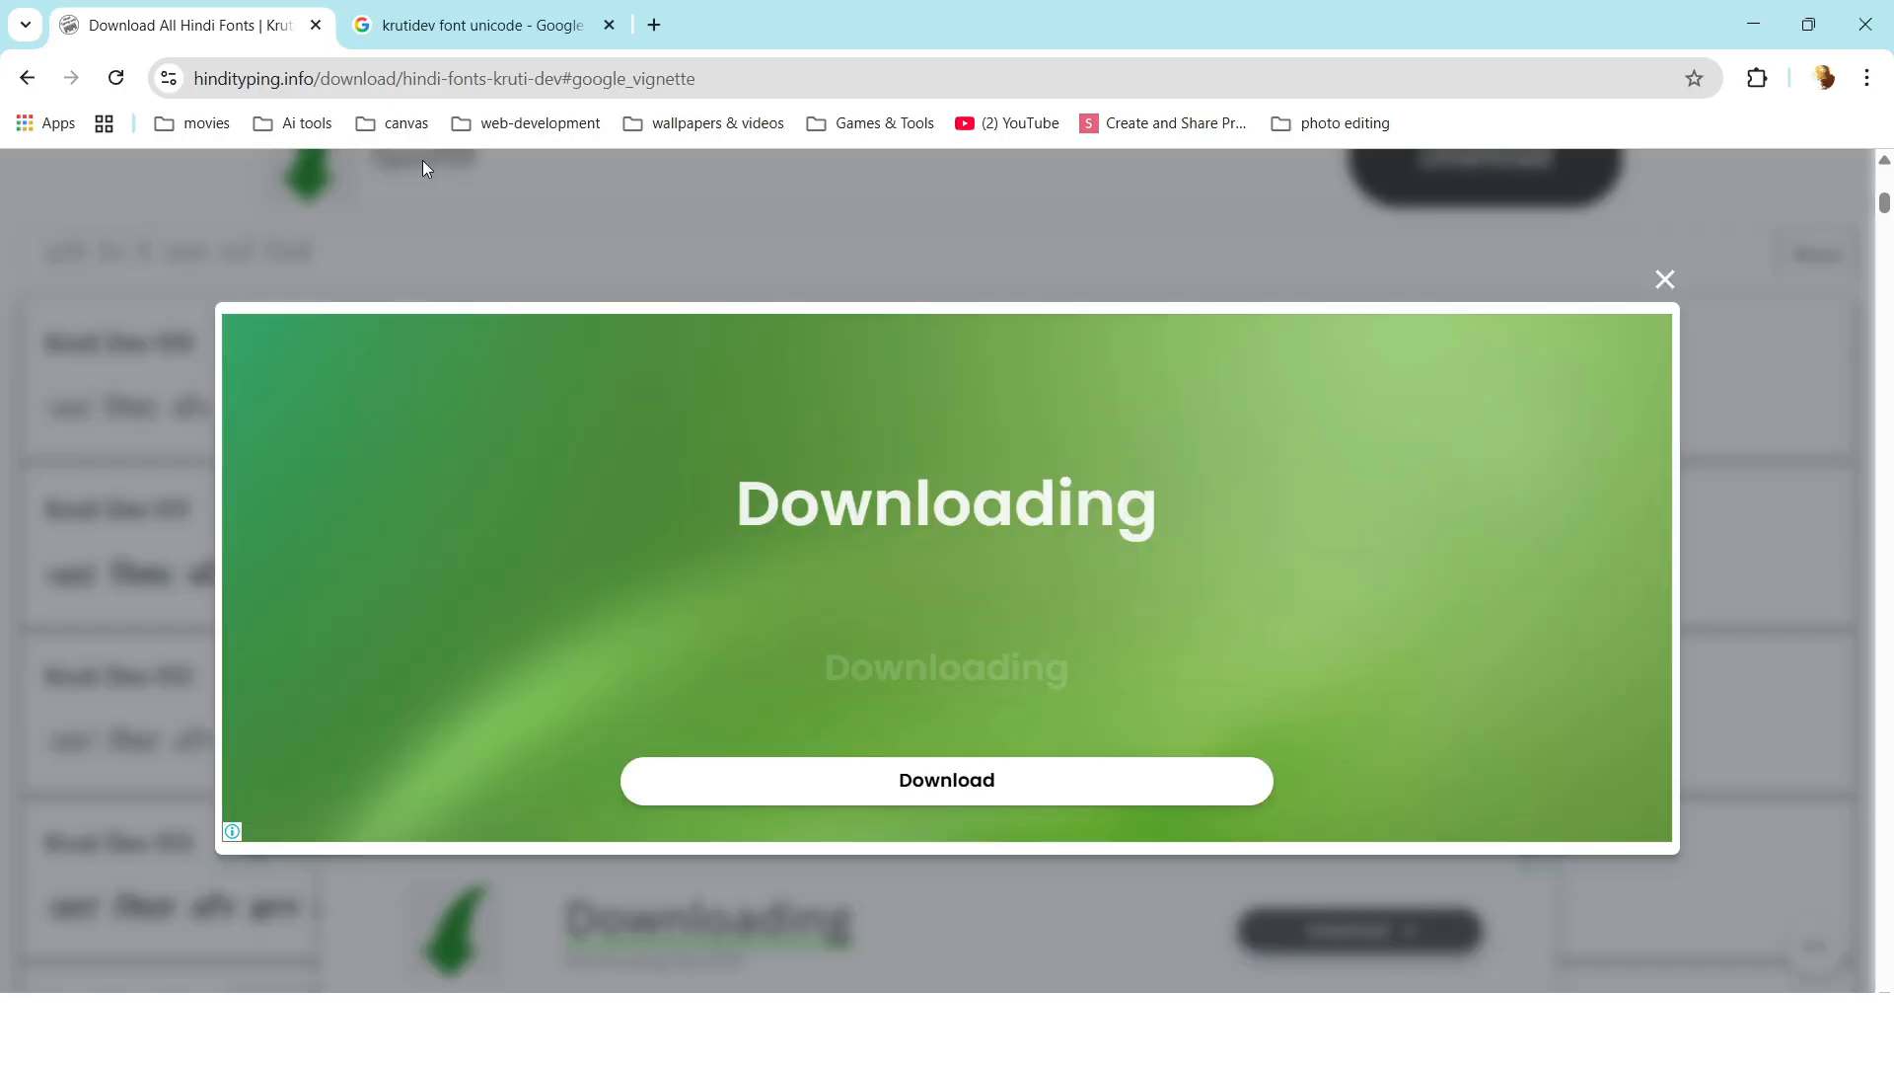
Open the UPDES Kruti Dev–Unicode converter from the krutidev font unicode search results.
left_click(459, 12)
left_click_drag(459, 213, 267, 211)
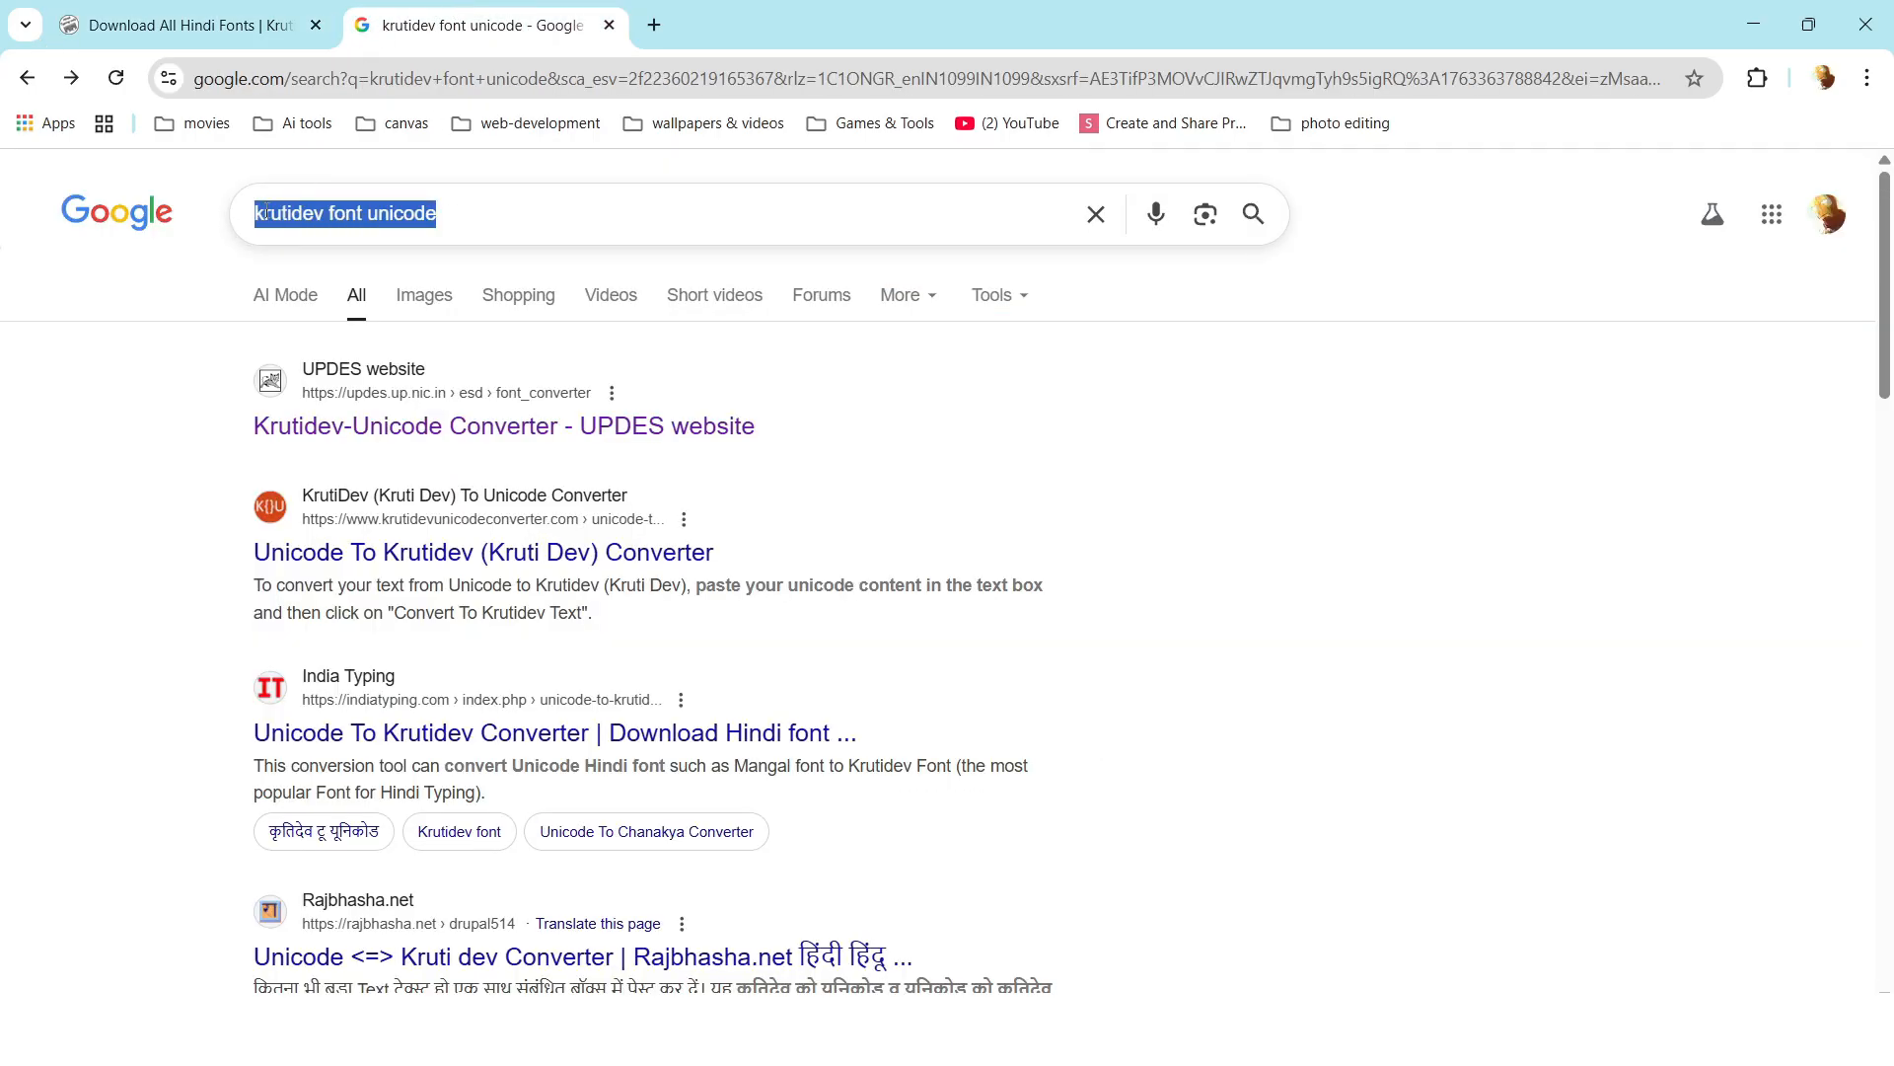
left_click(491, 218)
left_click(138, 395)
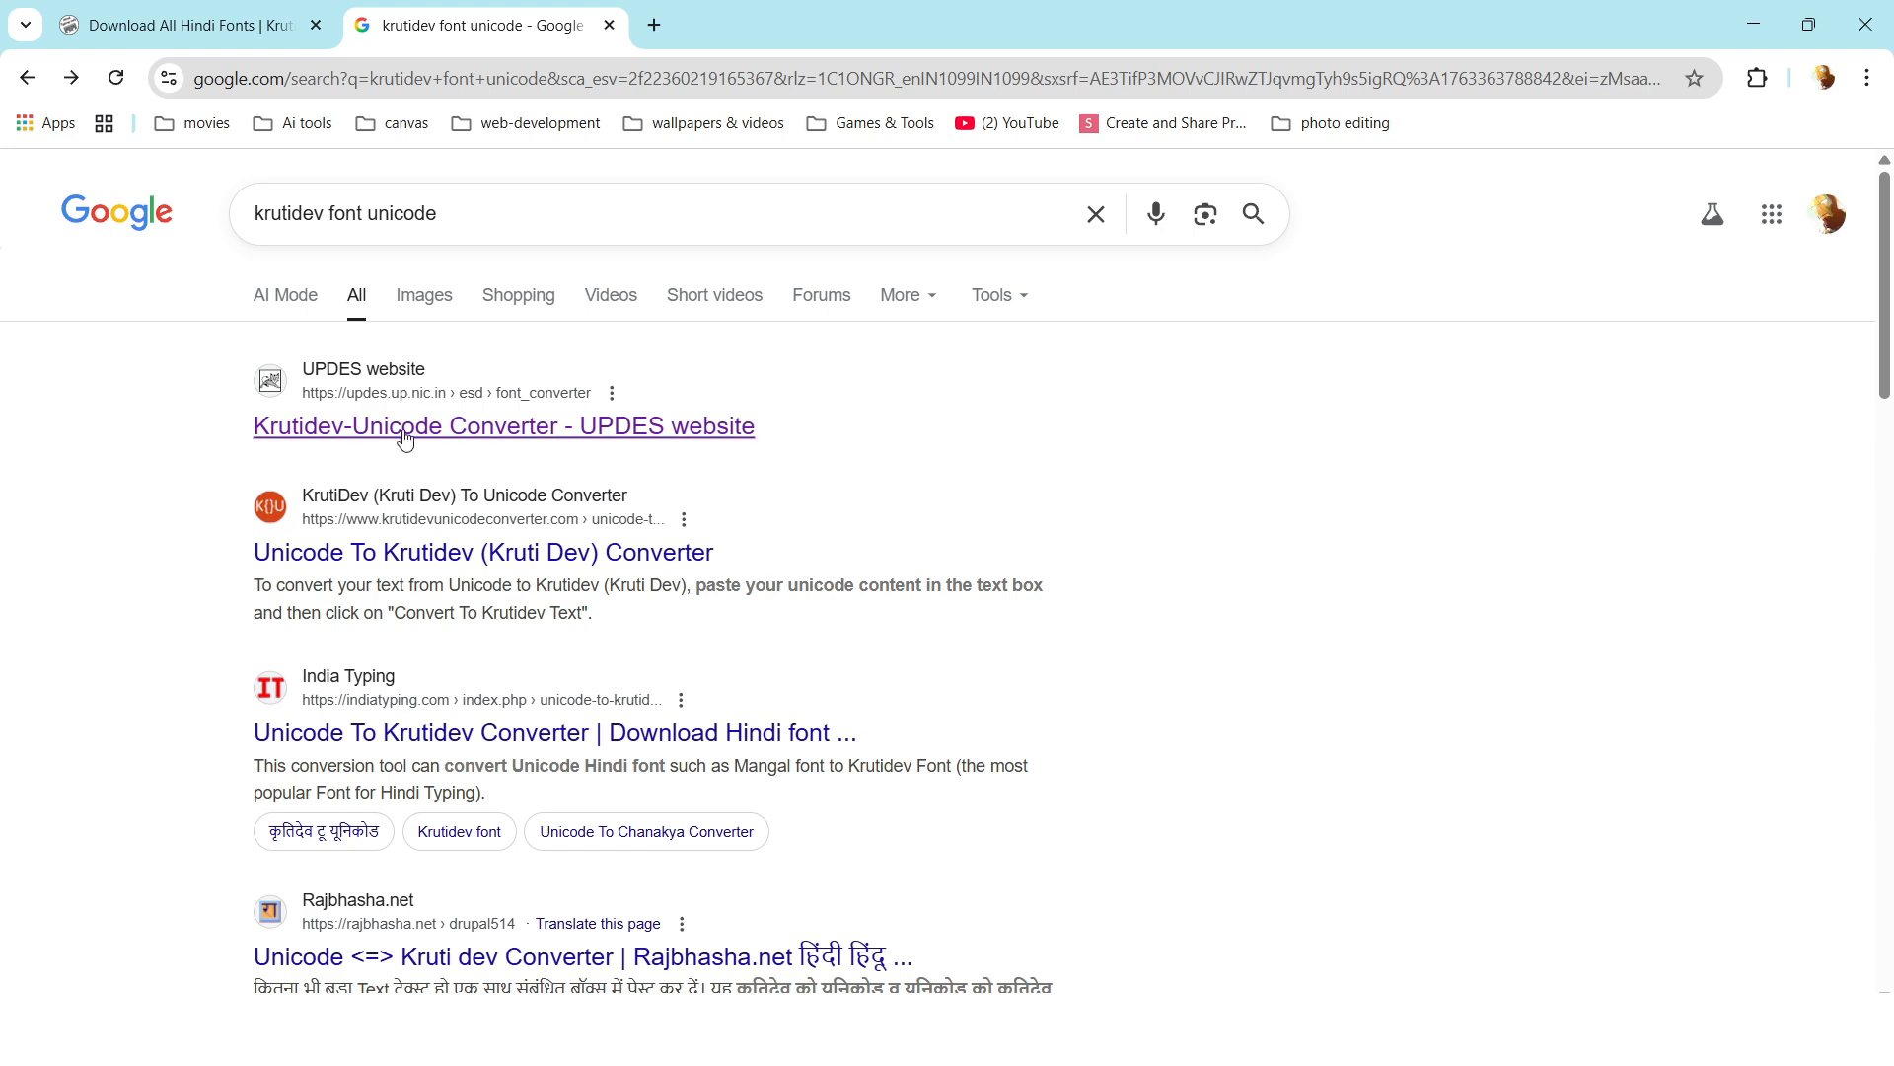
left_click(493, 426)
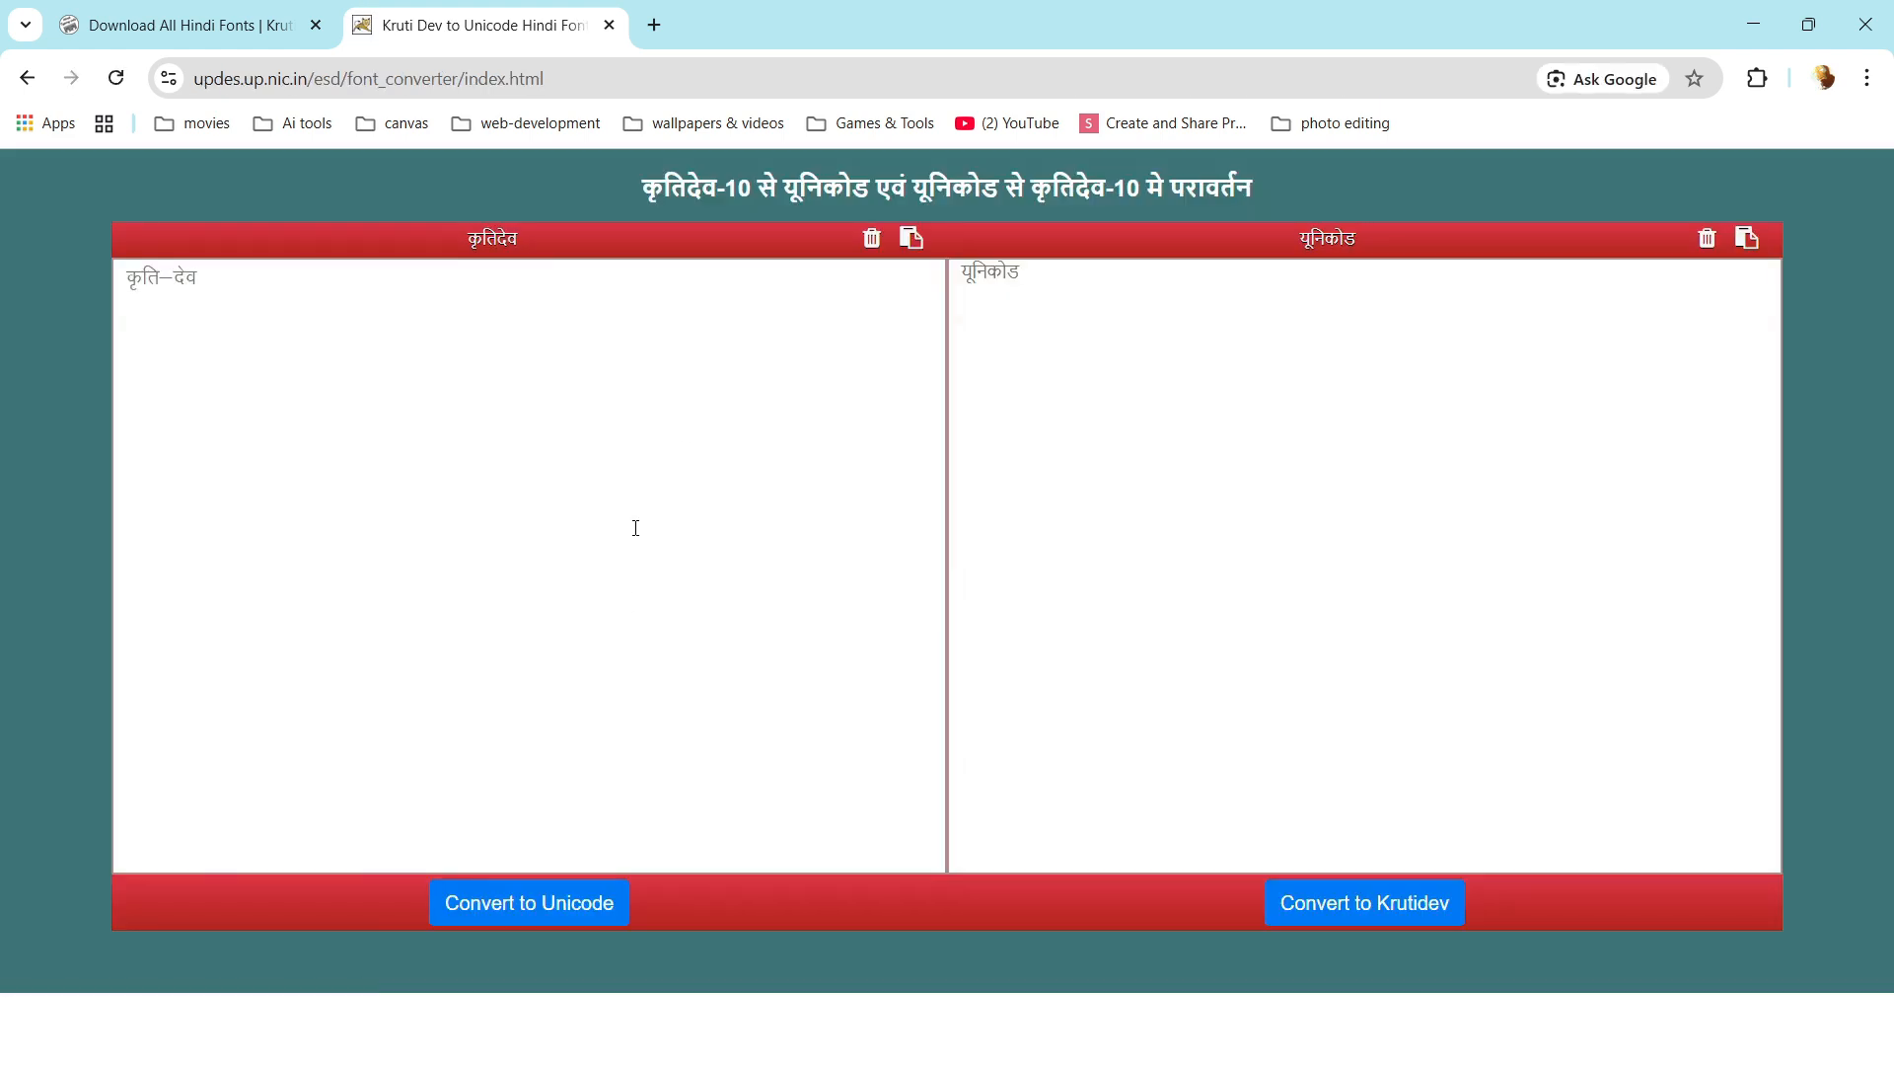
Convert the Hindi paragraph to Kruti Dev and paste the output over the Affinity paragraph.
left_click(1043, 272)
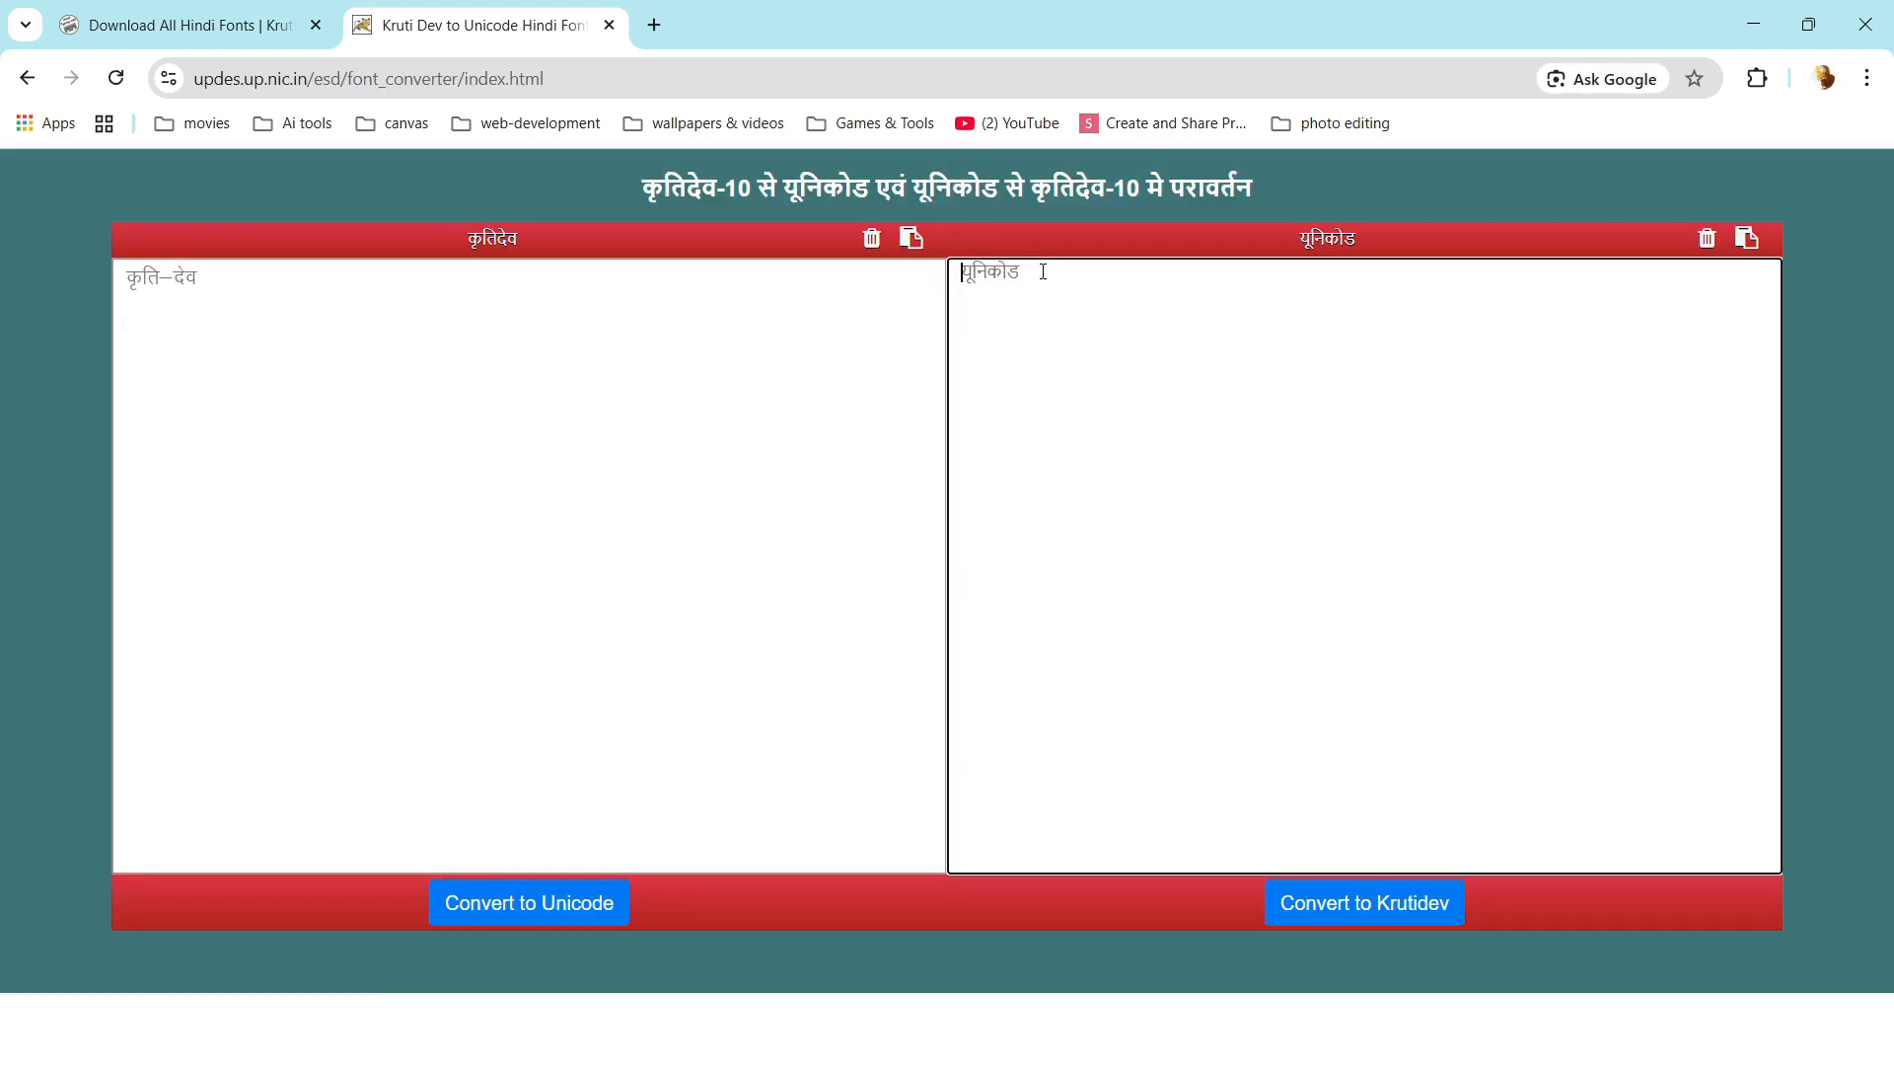
key("ctrl+v")
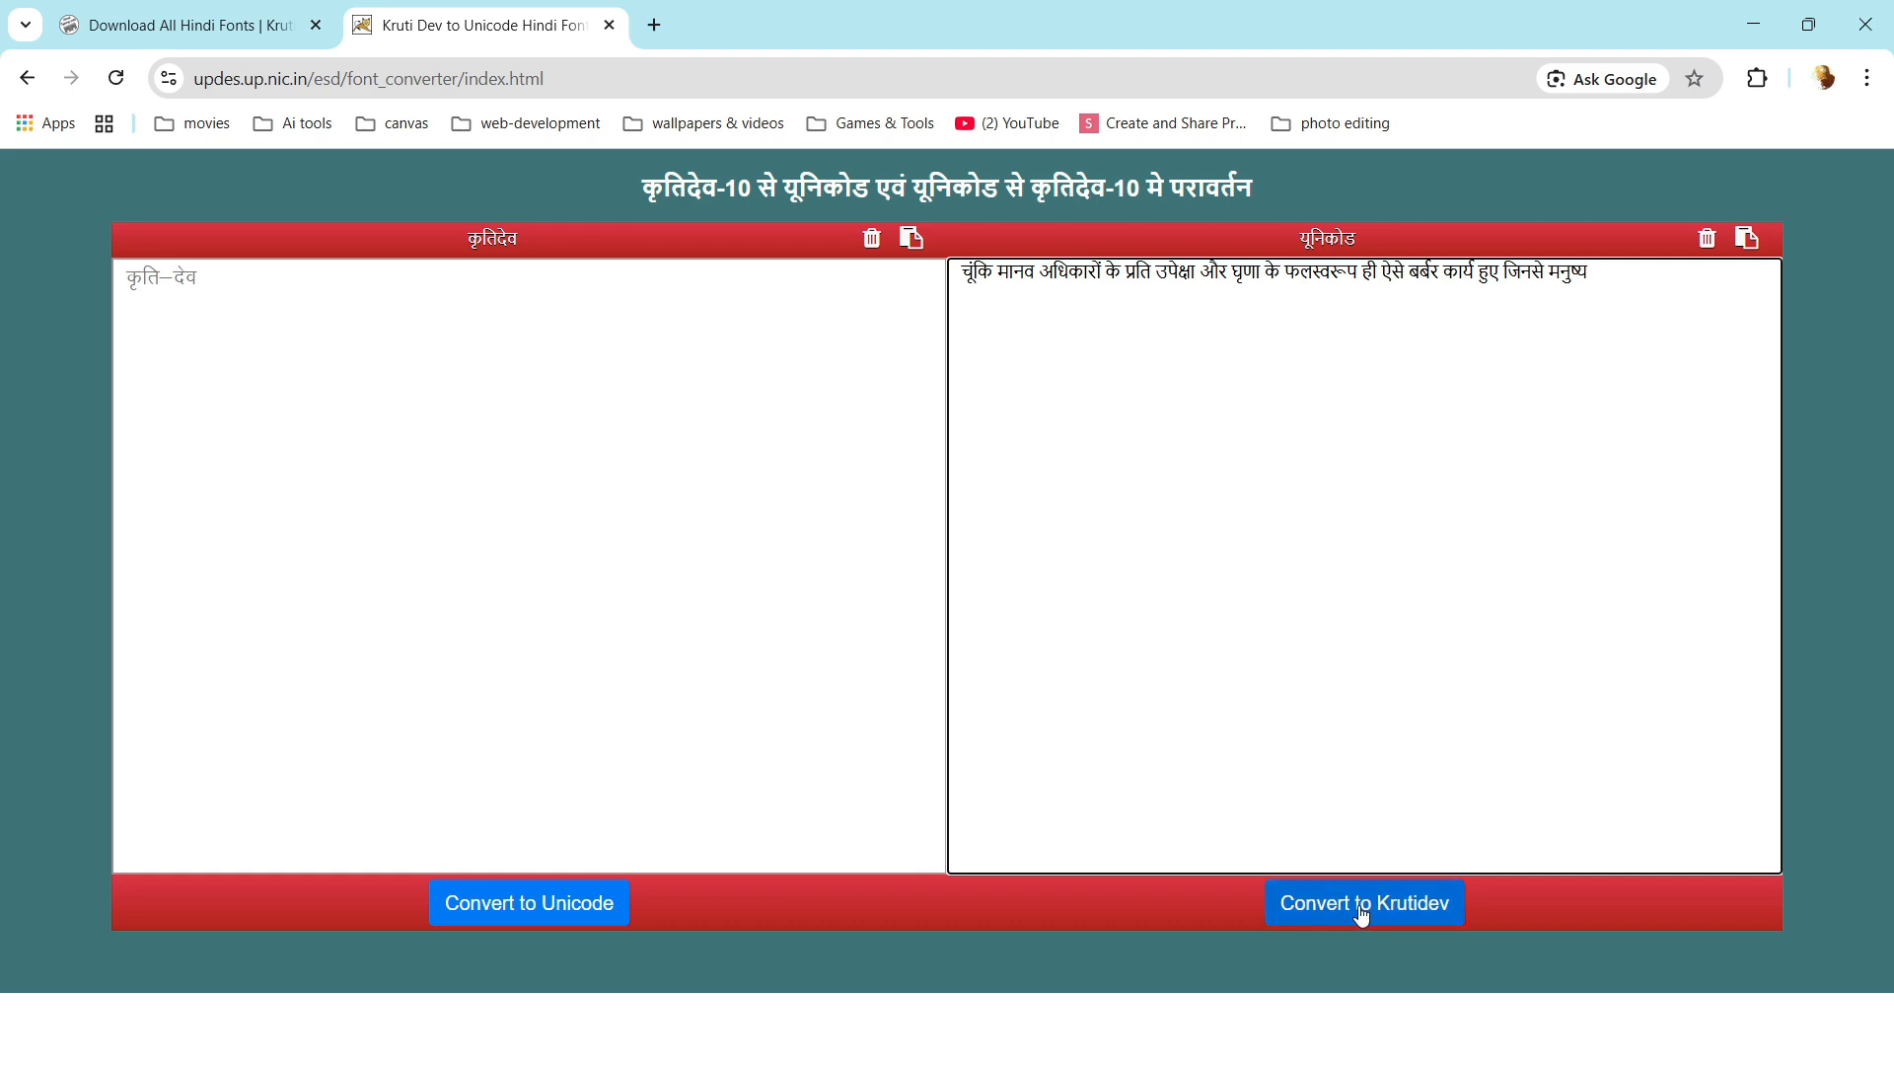
left_click(1362, 916)
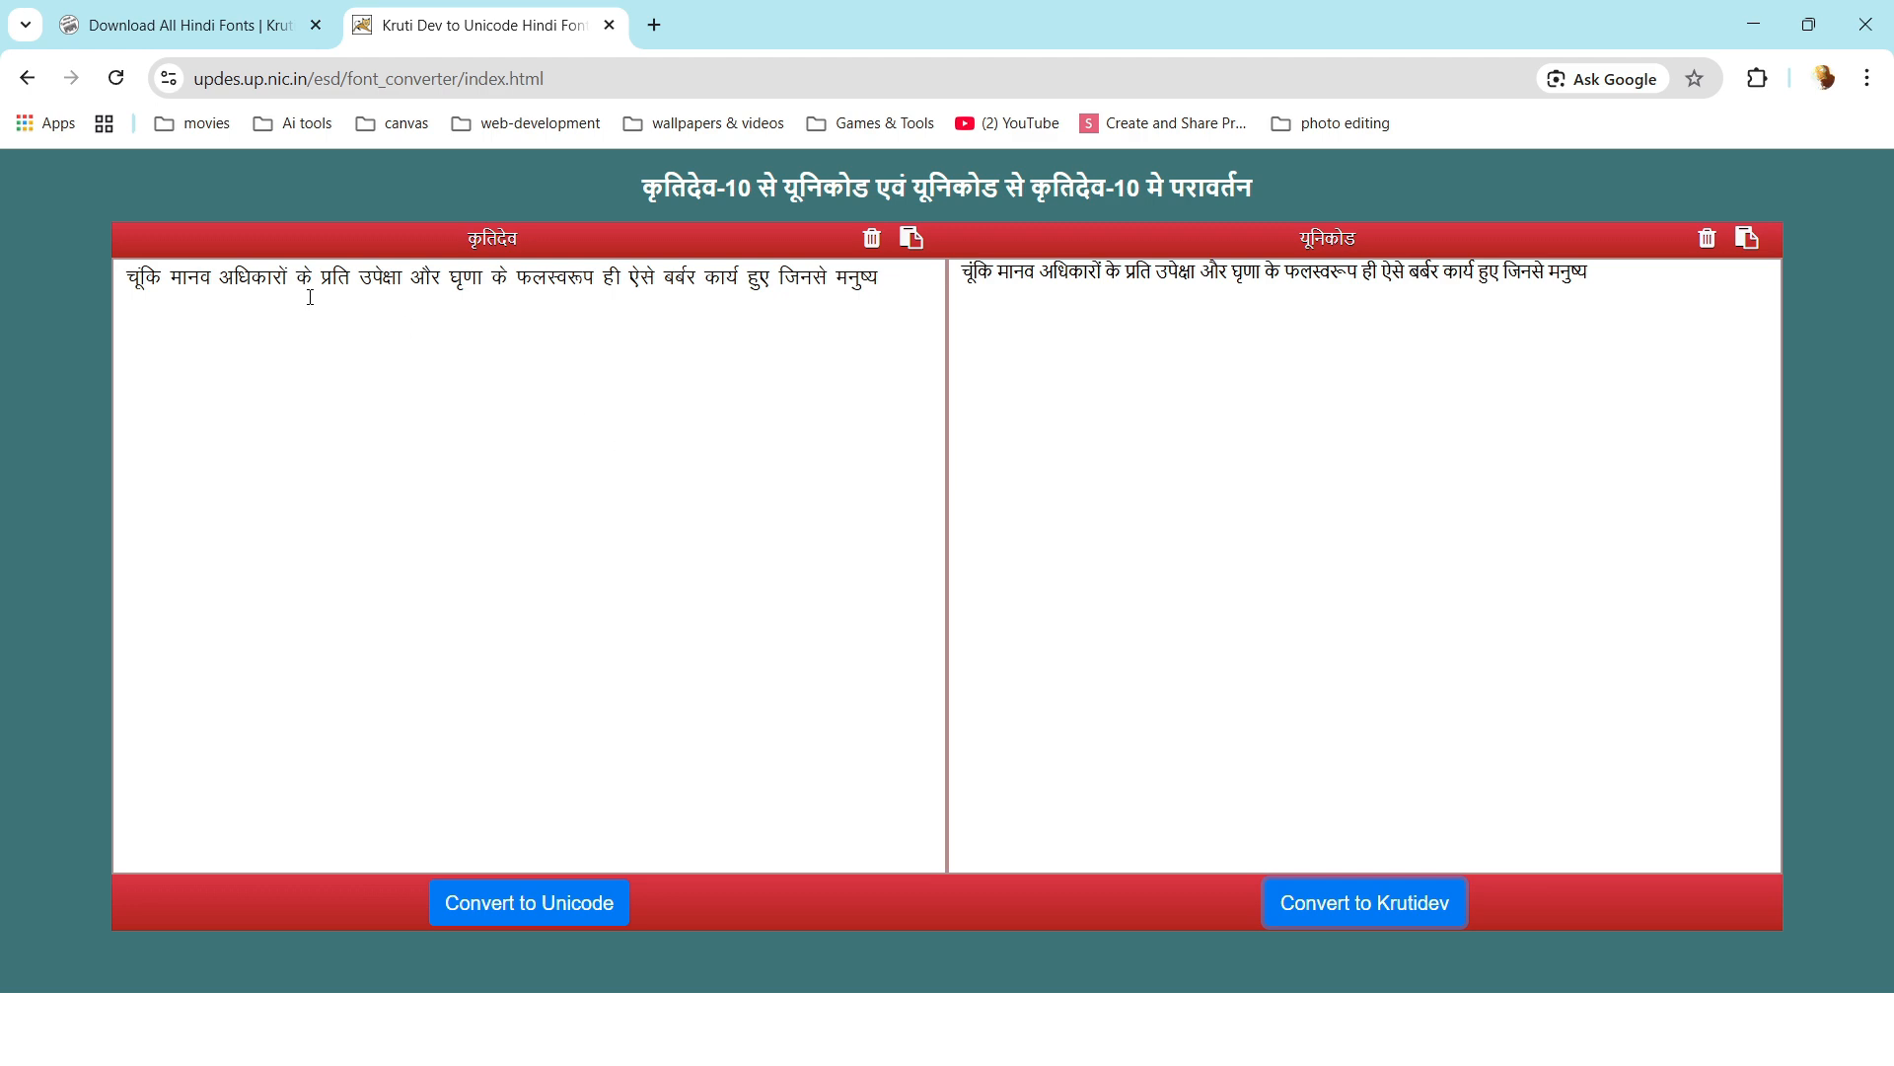
left_click_drag(901, 285, 120, 279)
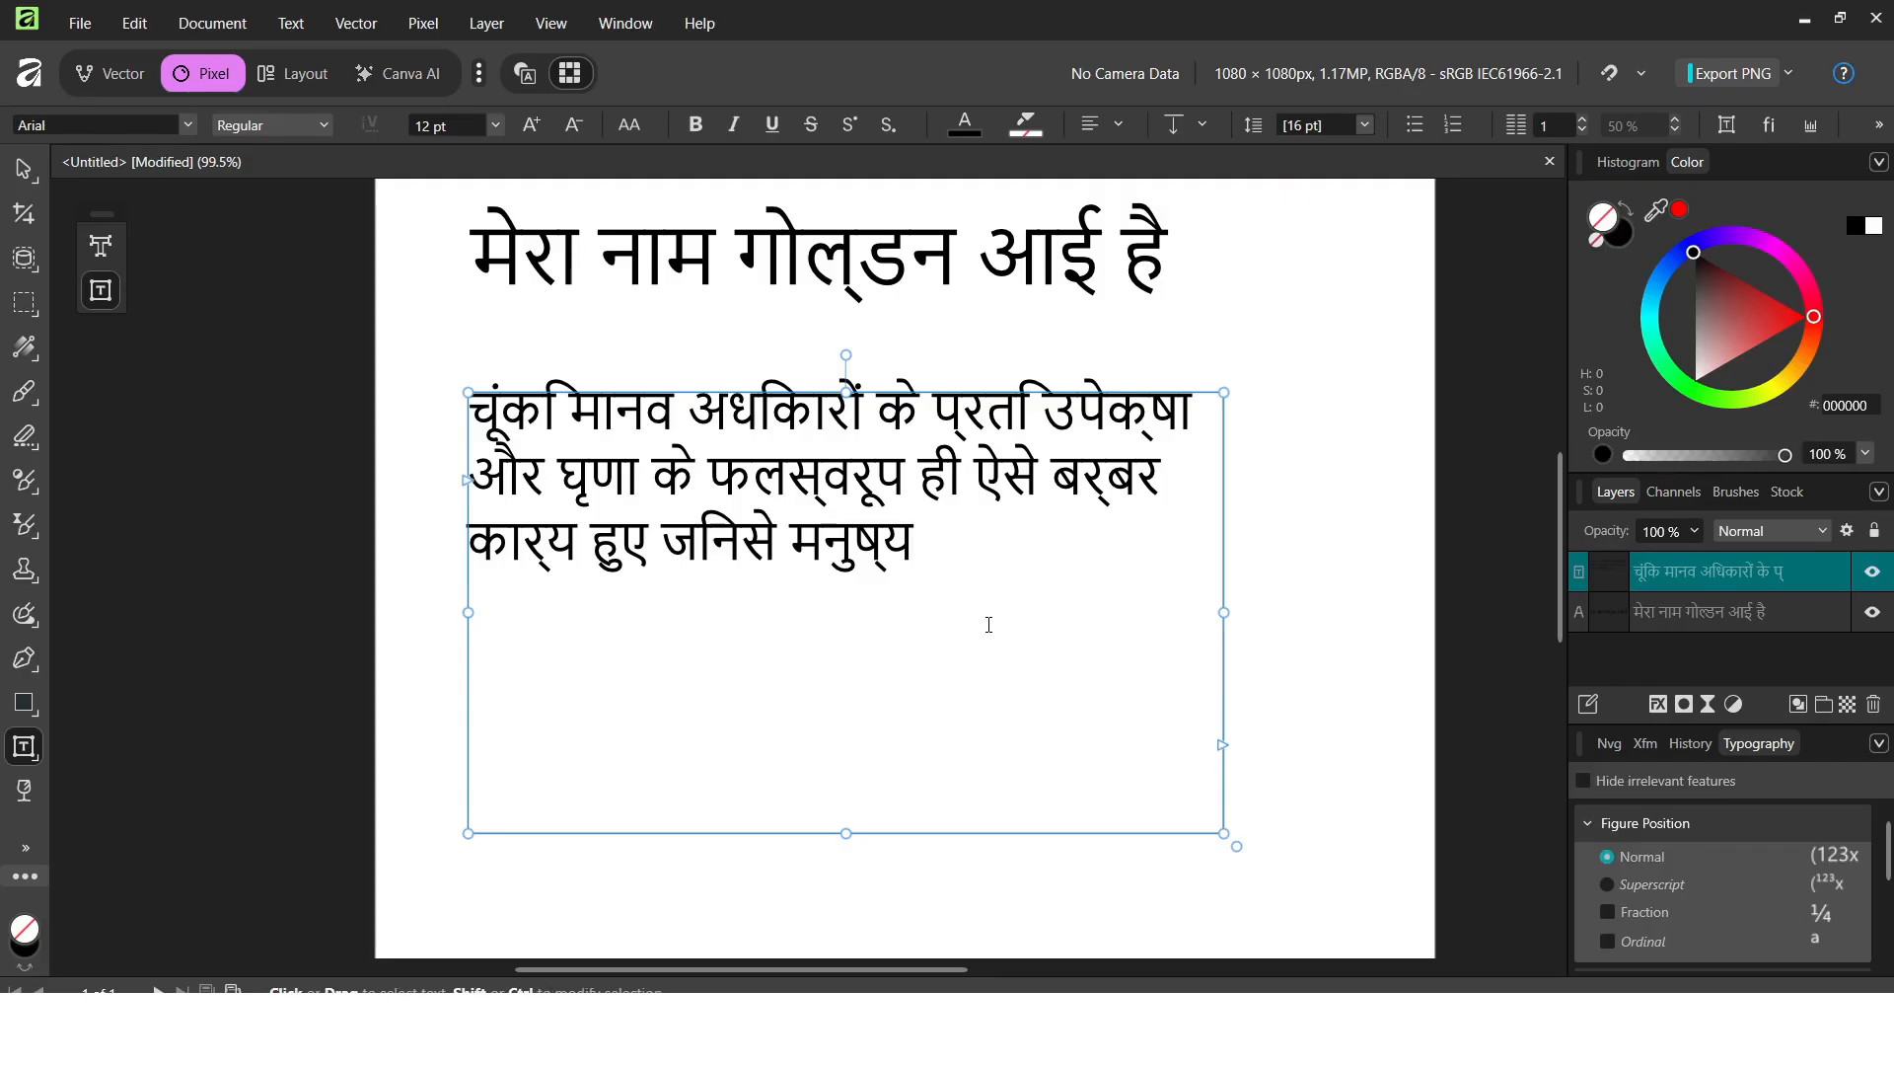
left_click_drag(988, 625, 470, 405)
key("ctrl+v")
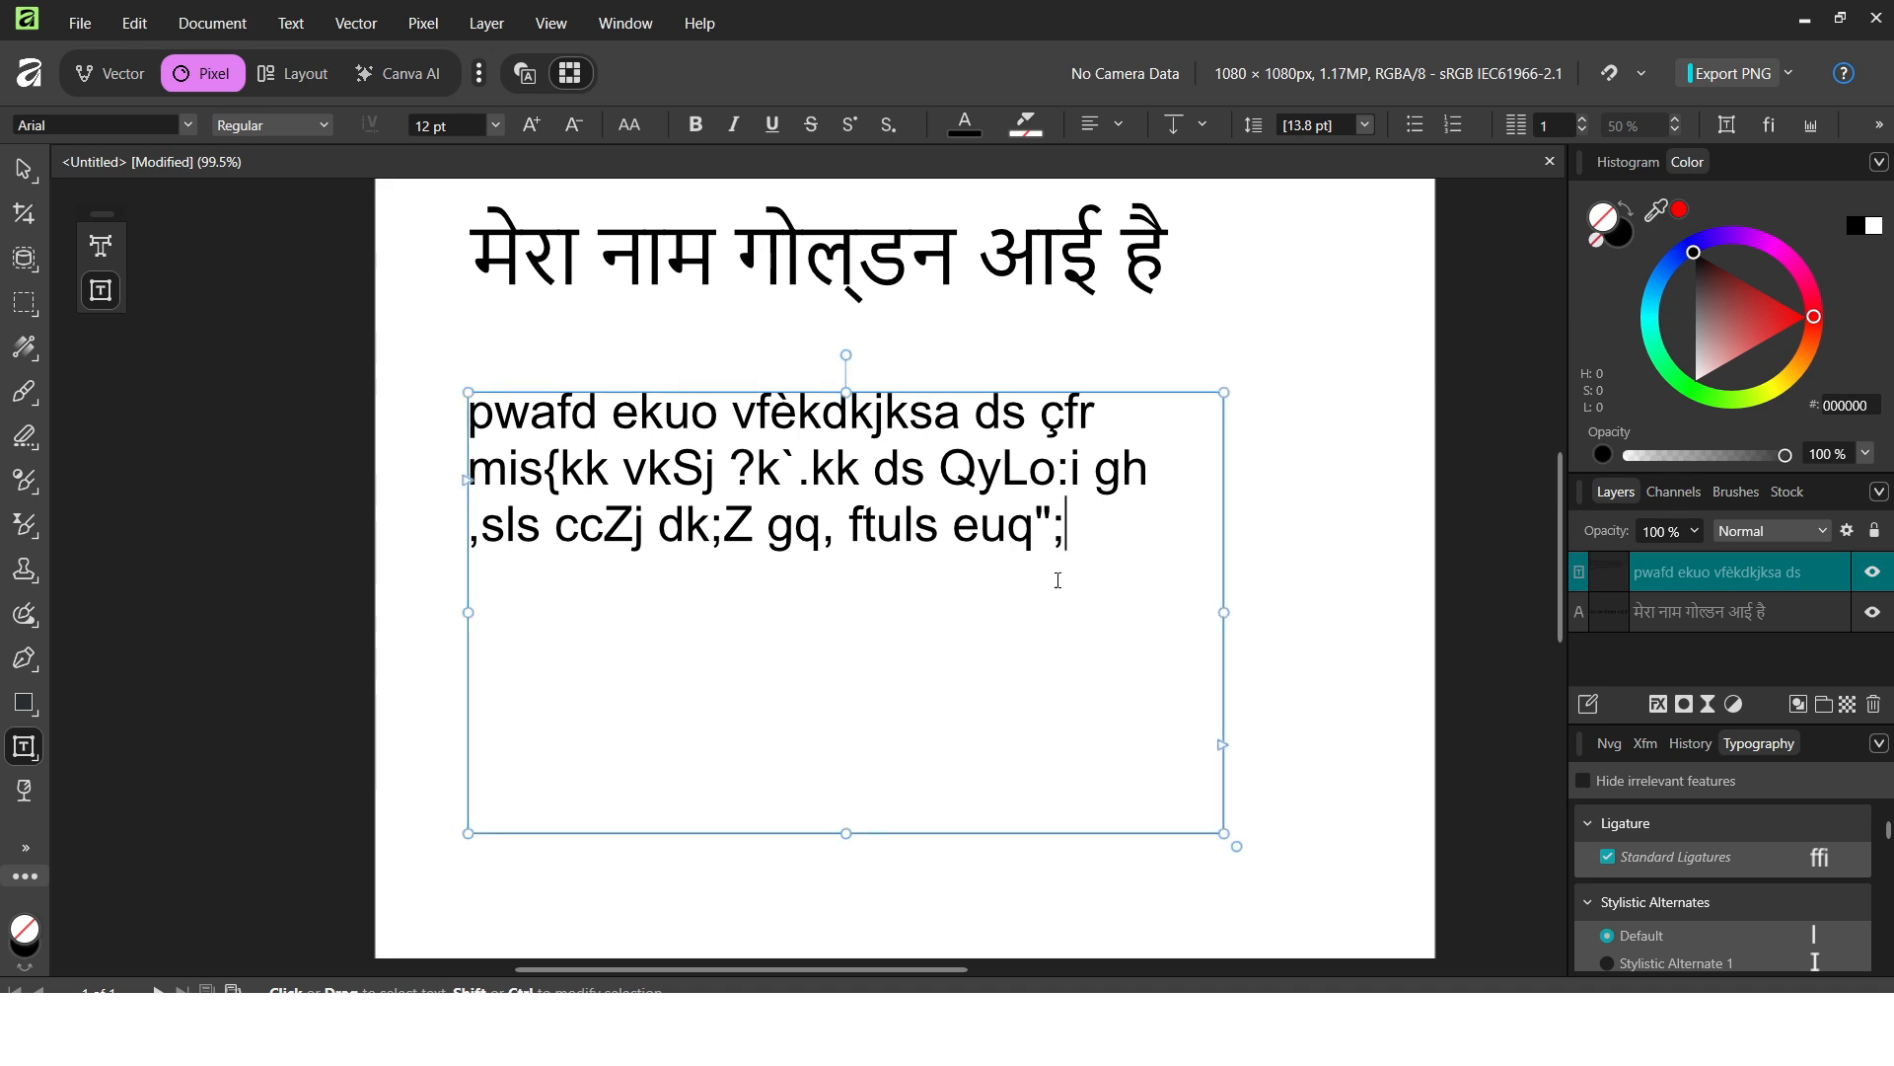
Select the whole Kruti Dev–encoded paragraph and bring up the font list.
left_click_drag(1069, 533, 481, 359)
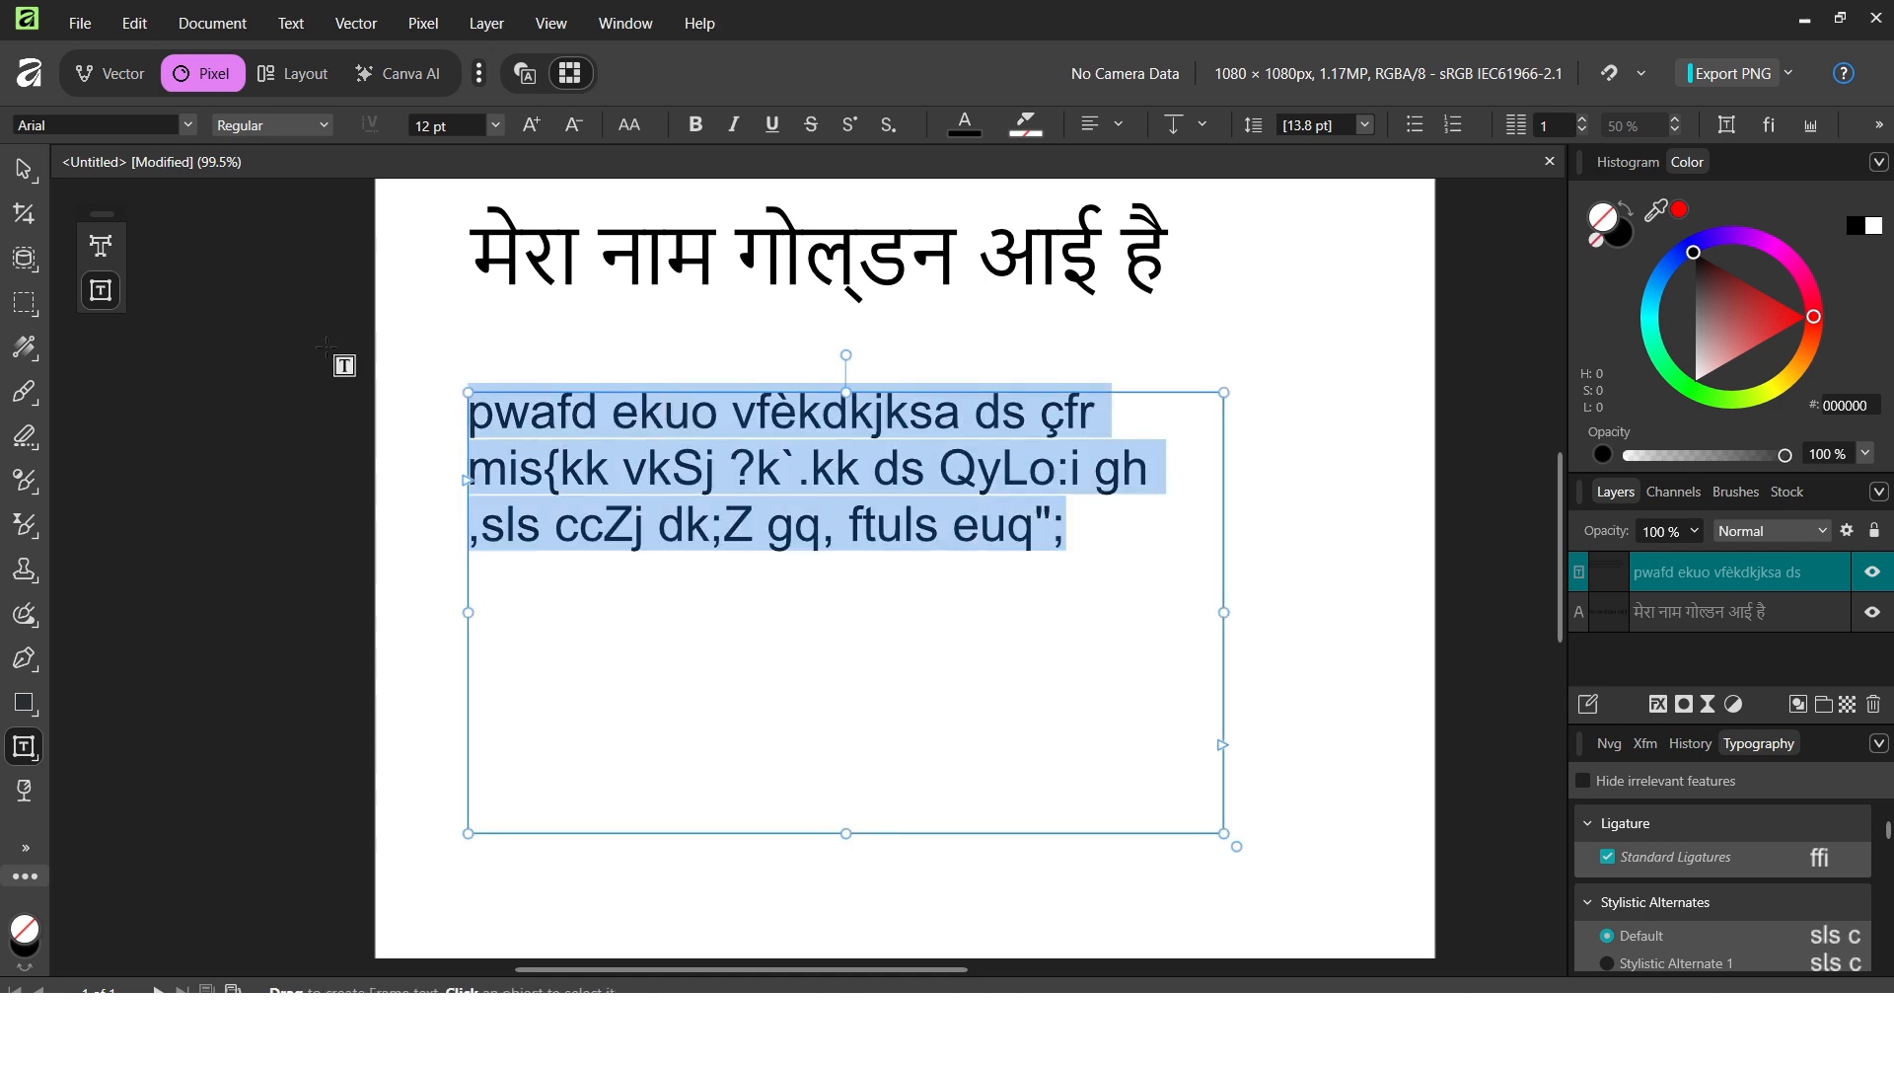
left_click(187, 124)
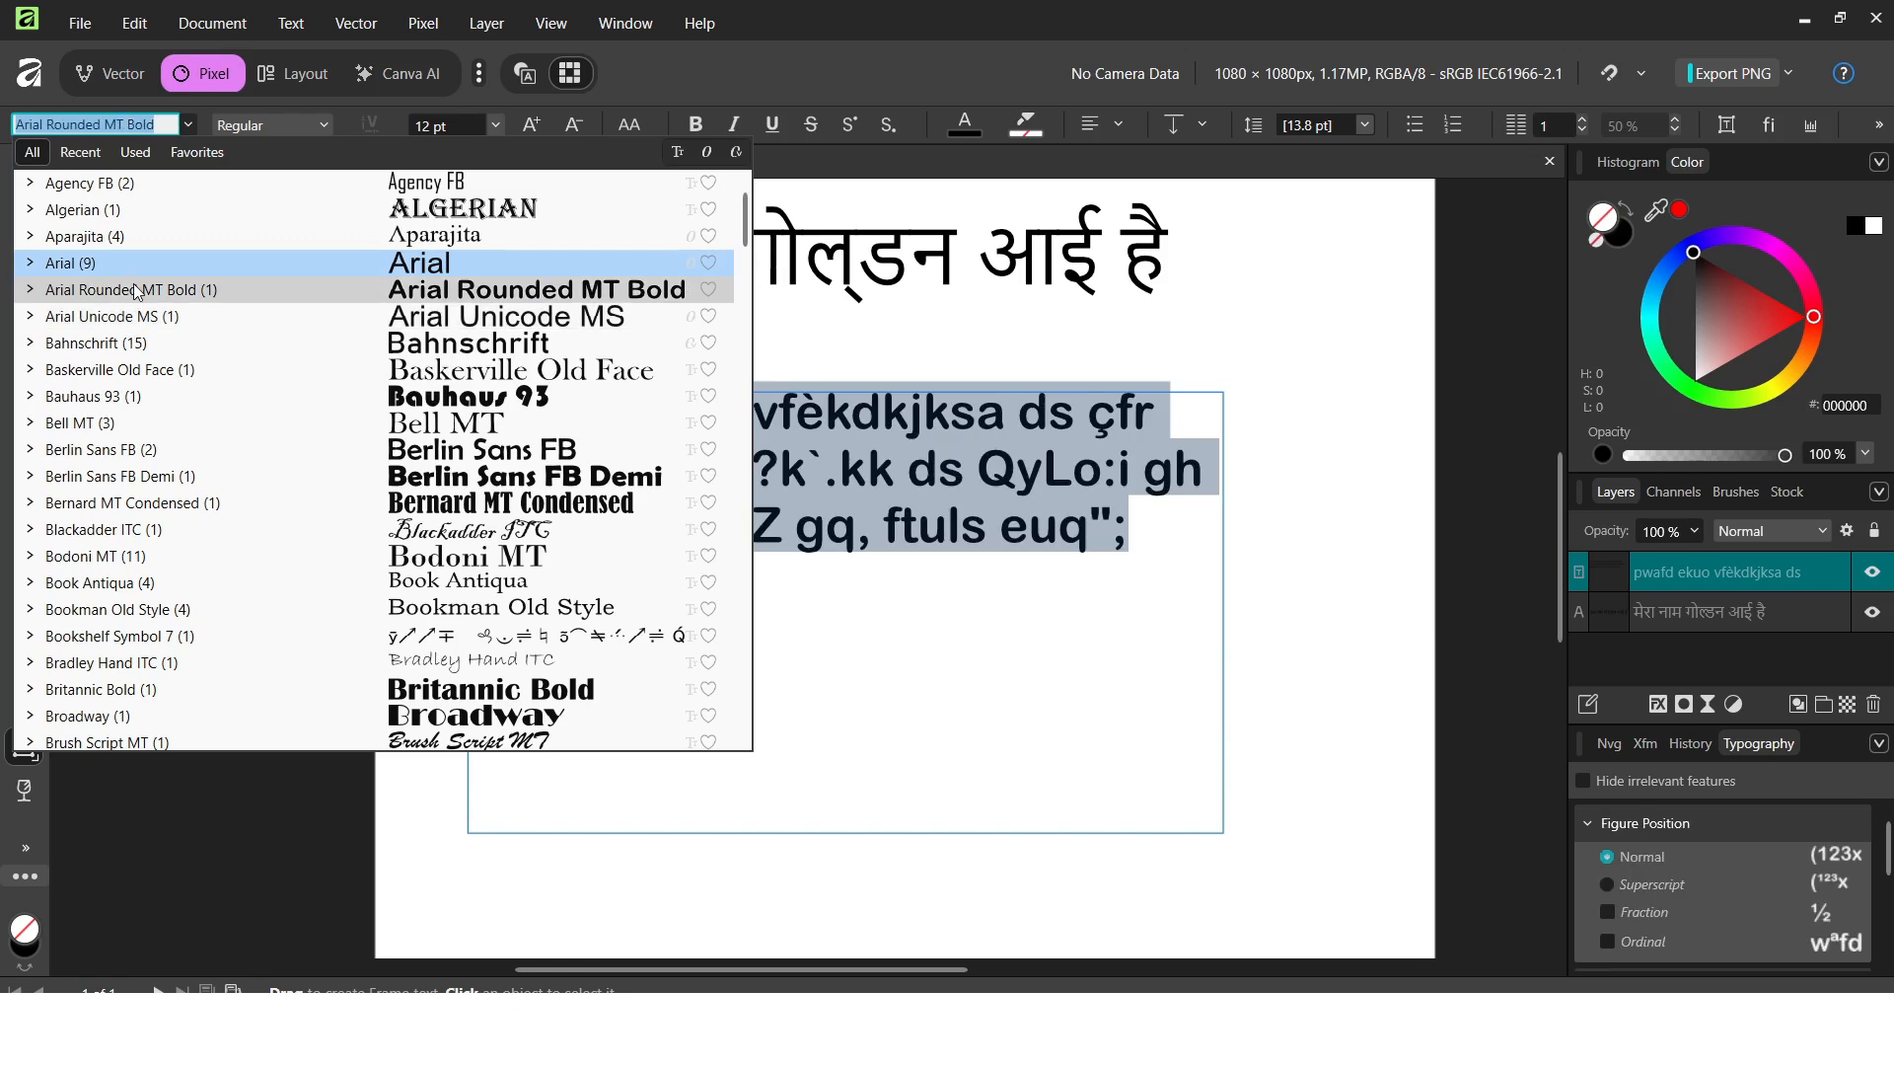
Apply the Kruti Dev 010 font to the paragraph so it renders as Devanagari.
scroll(138, 326, "down", 3)
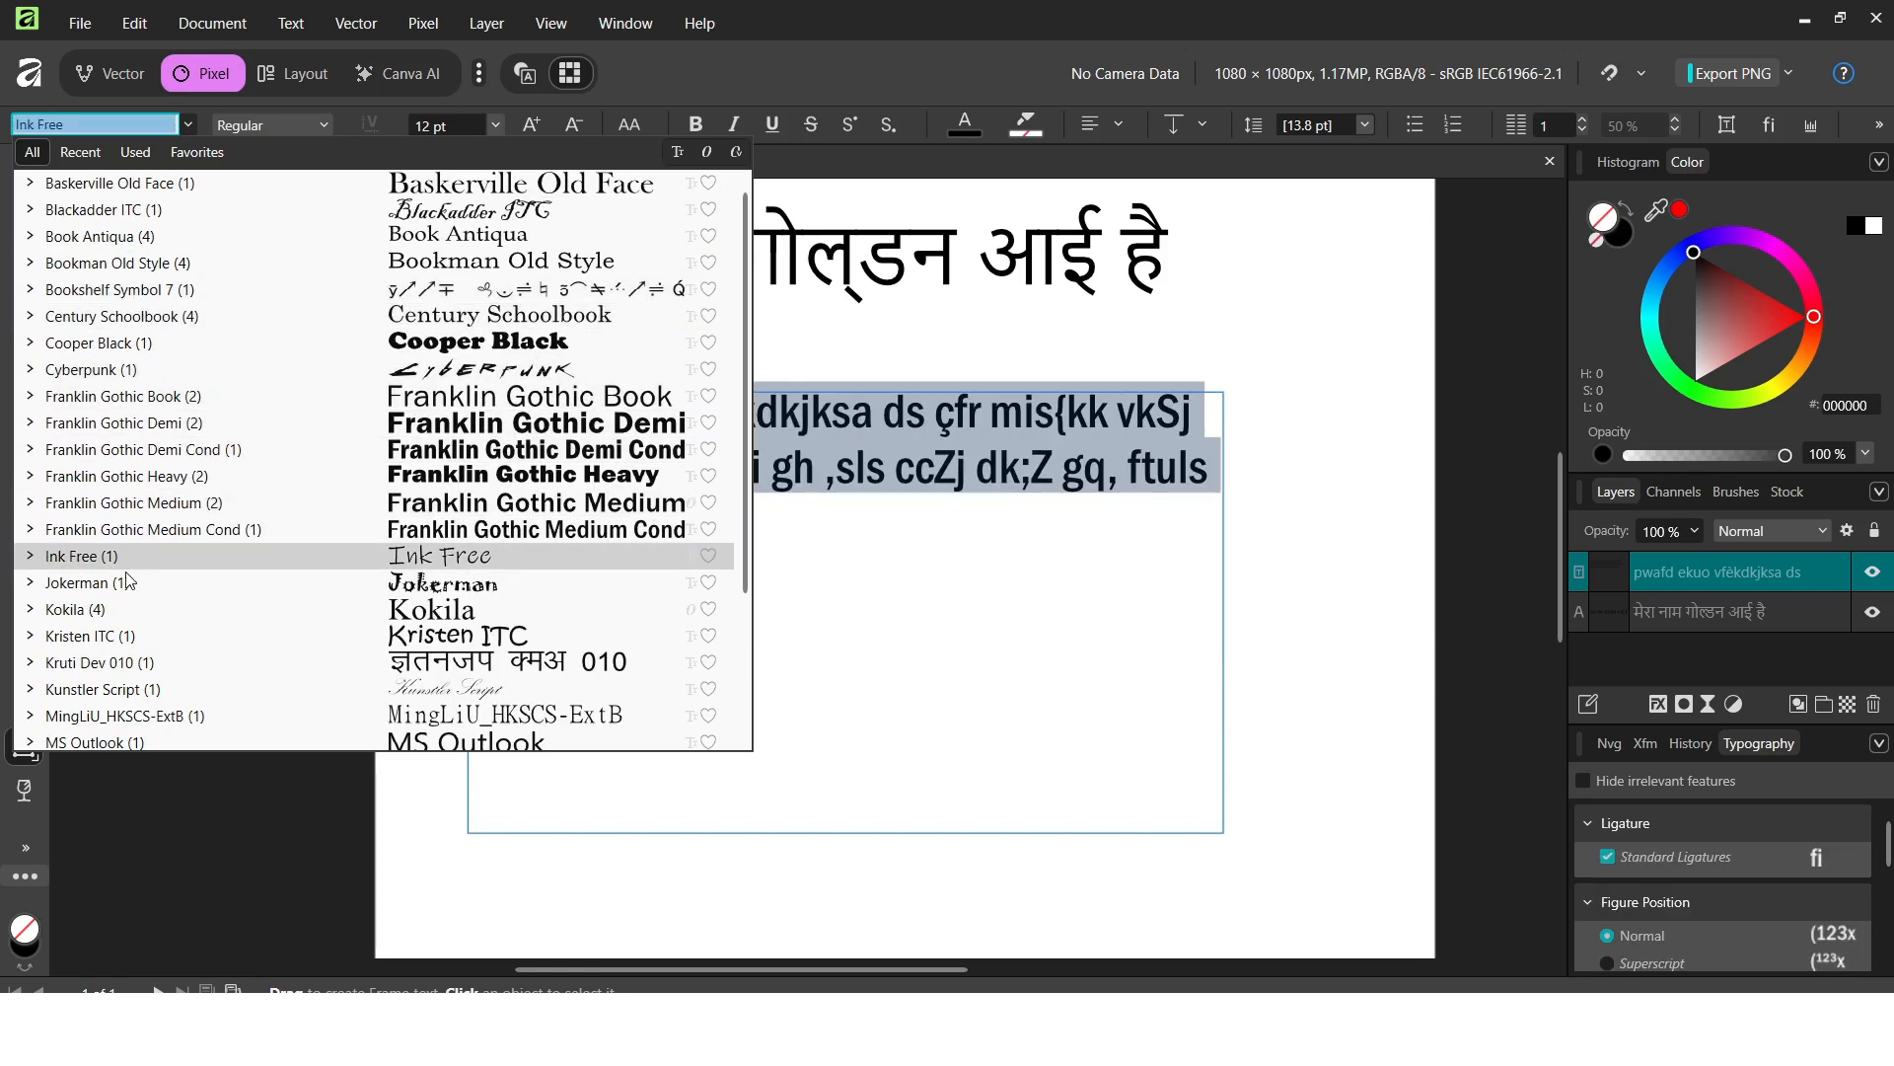
left_click(94, 664)
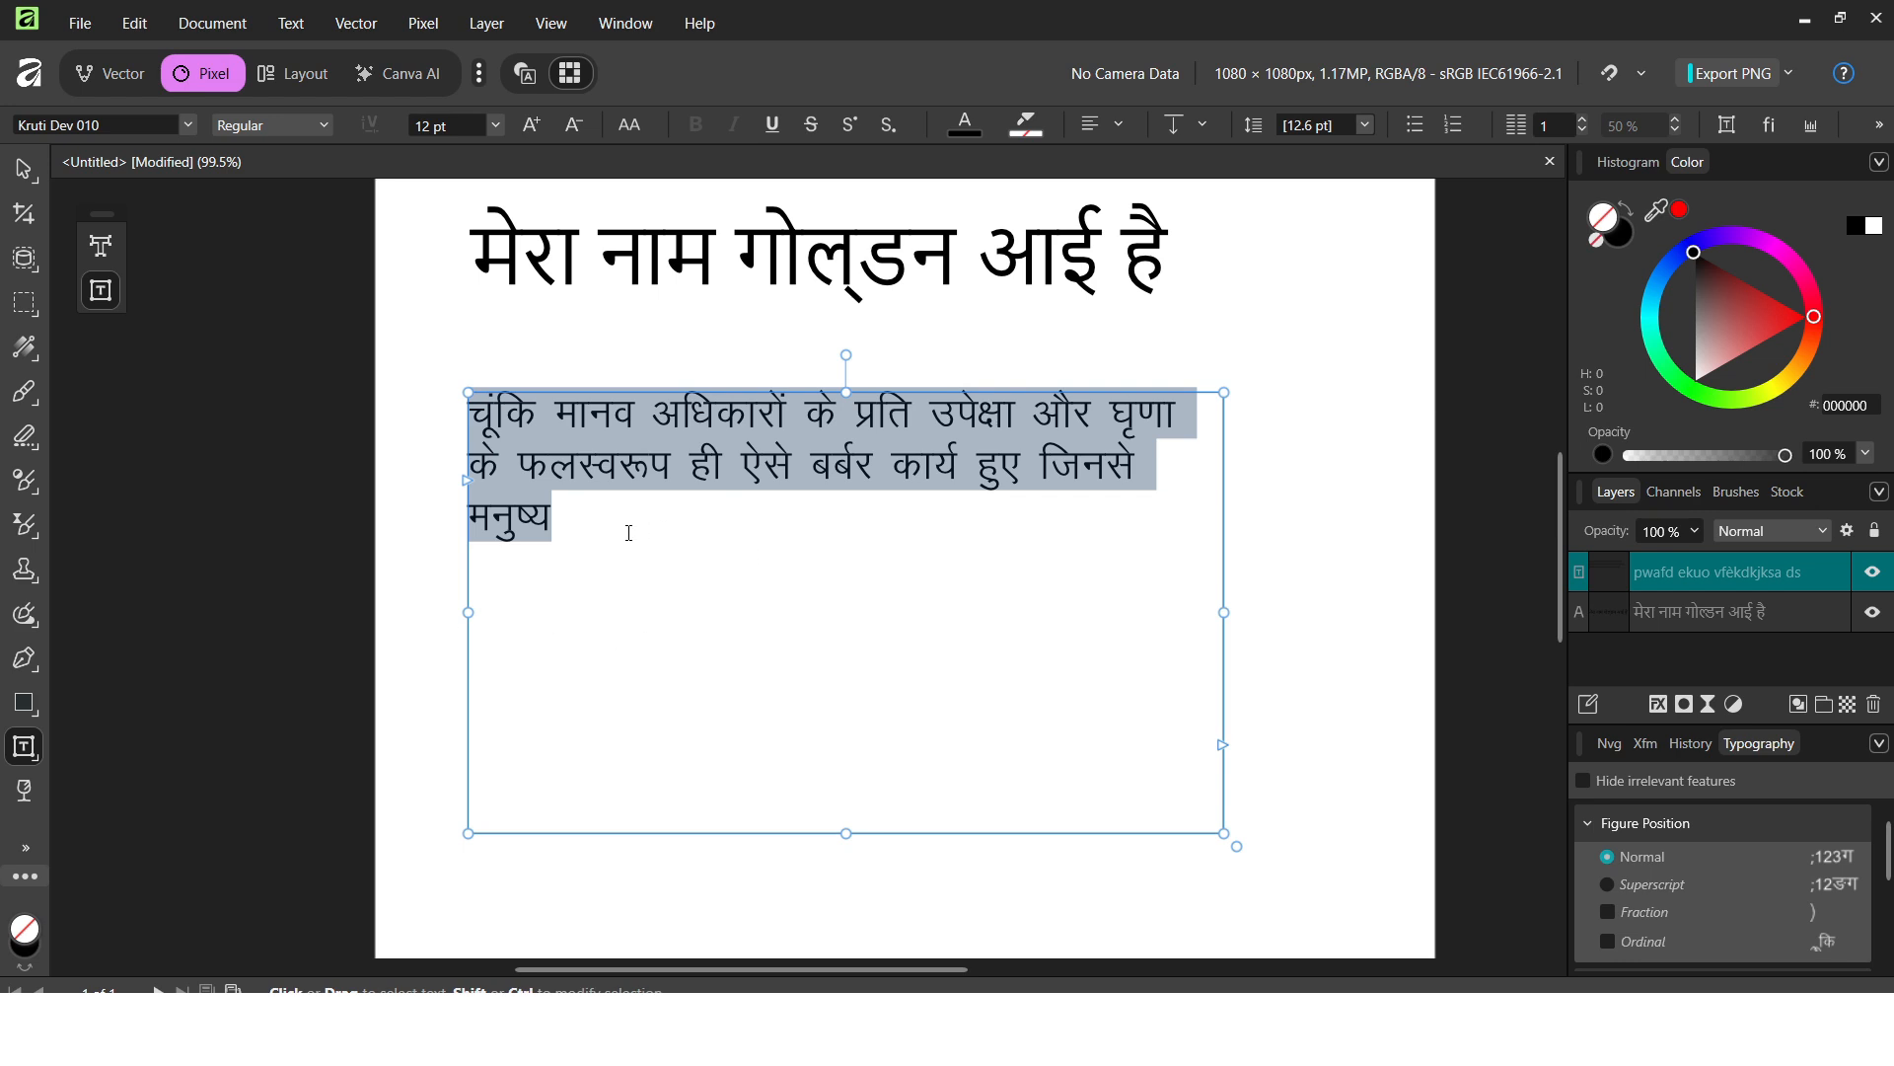
left_click(593, 526)
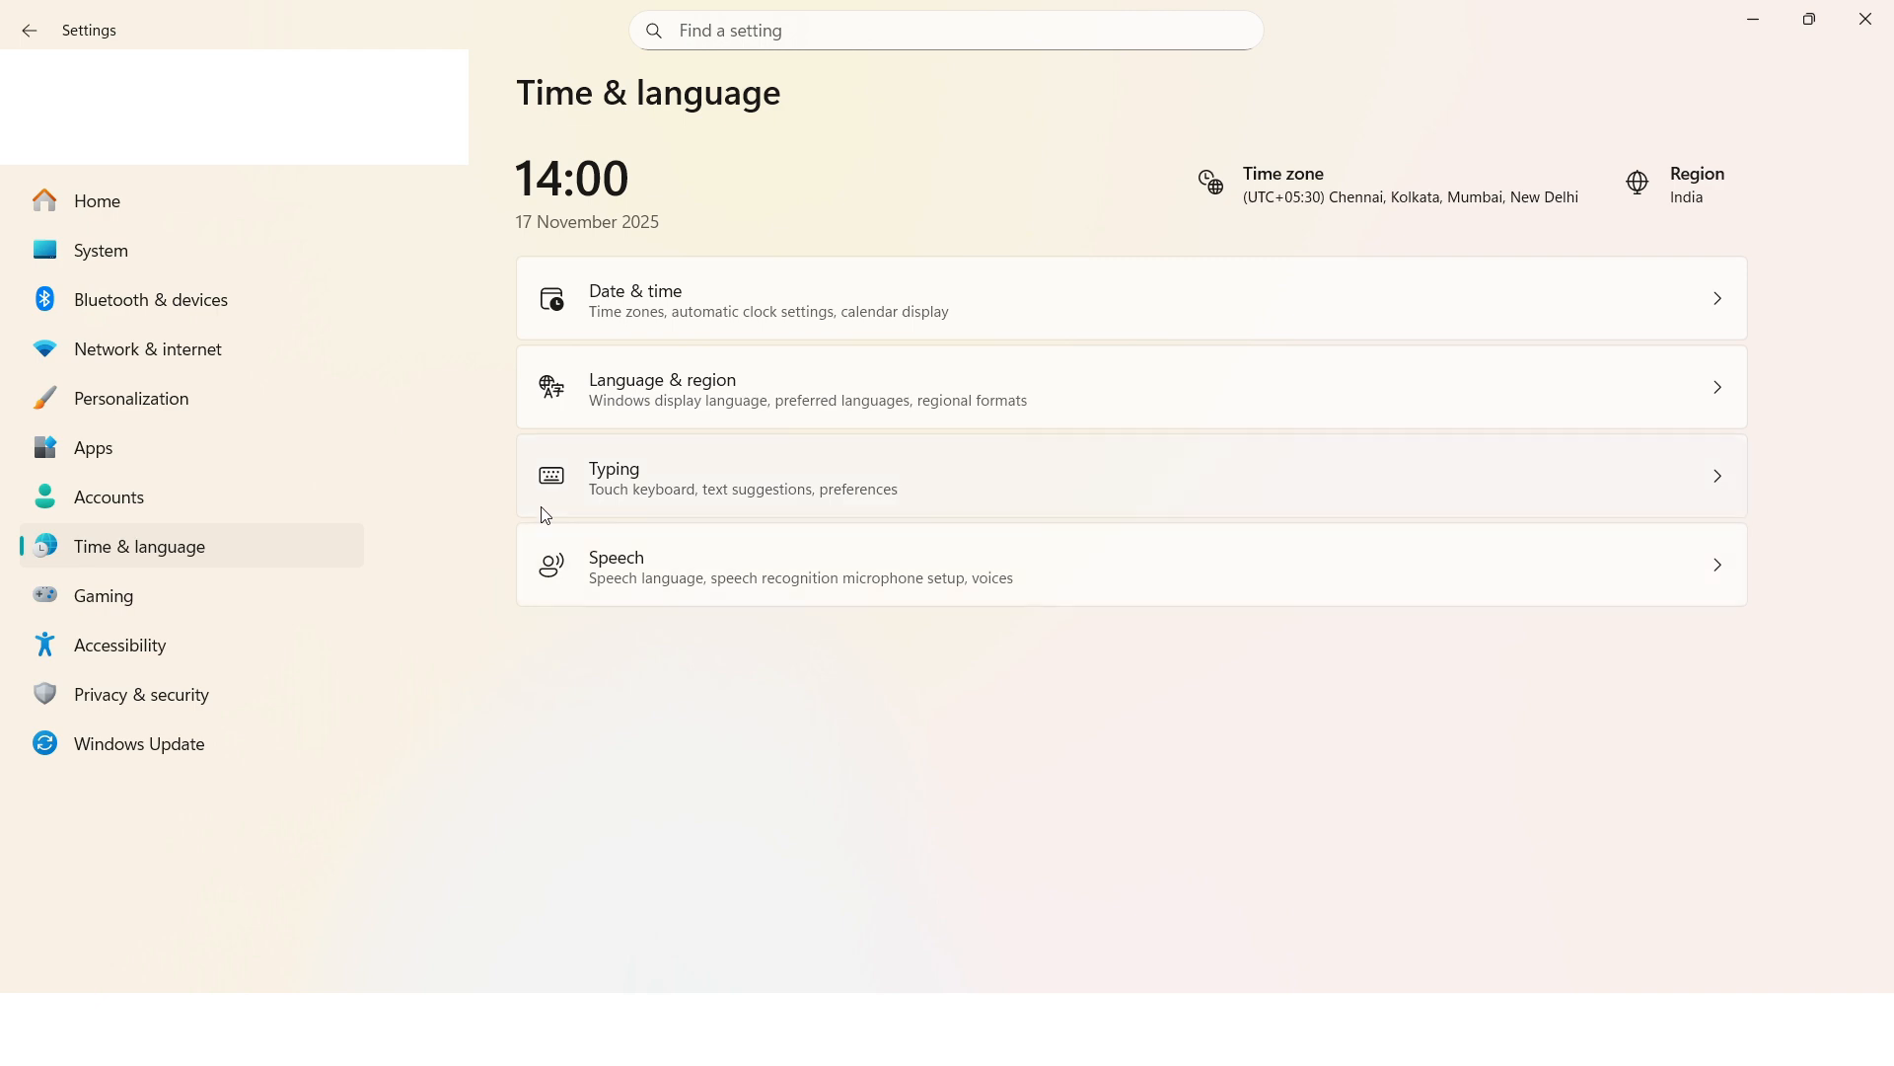
Go from Typing settings to the Language & region page showing English (India), English (United States) and Hindi.
left_click(697, 500)
scroll(693, 499, "down", 2)
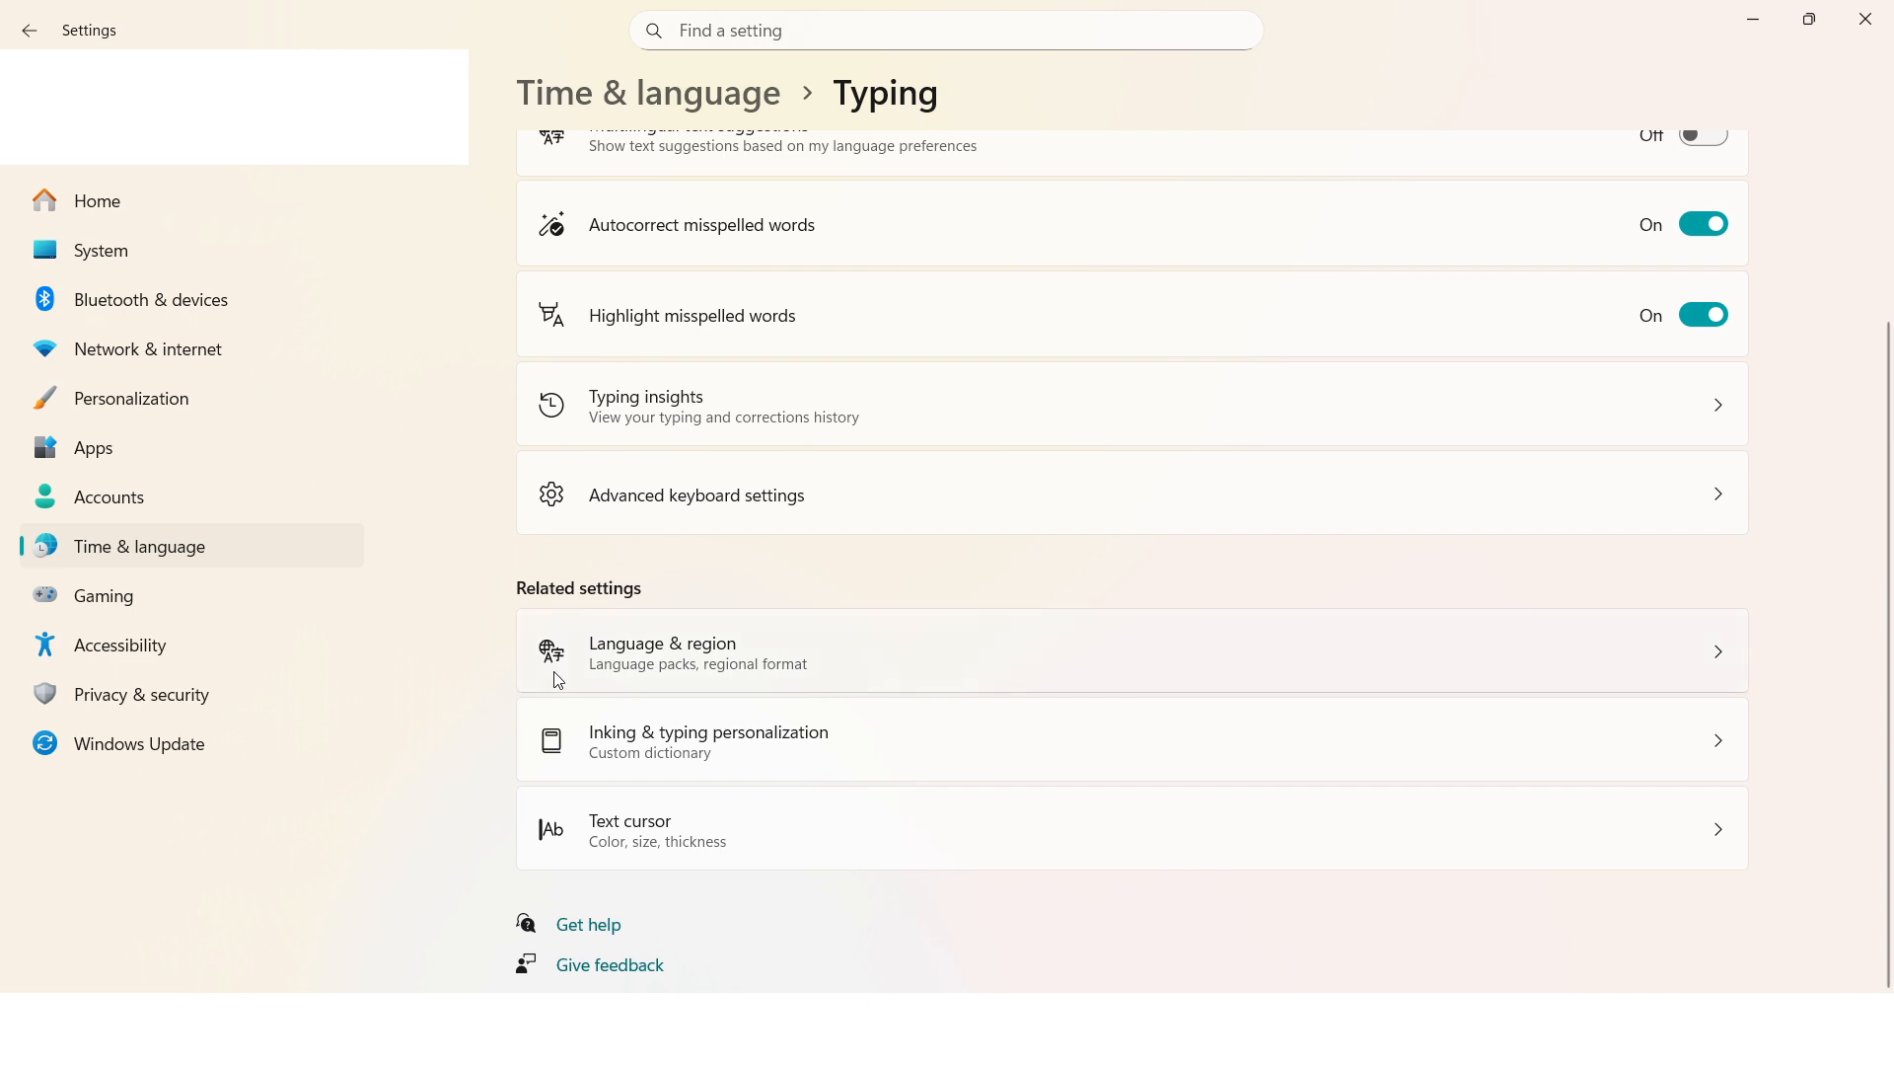
left_click(717, 666)
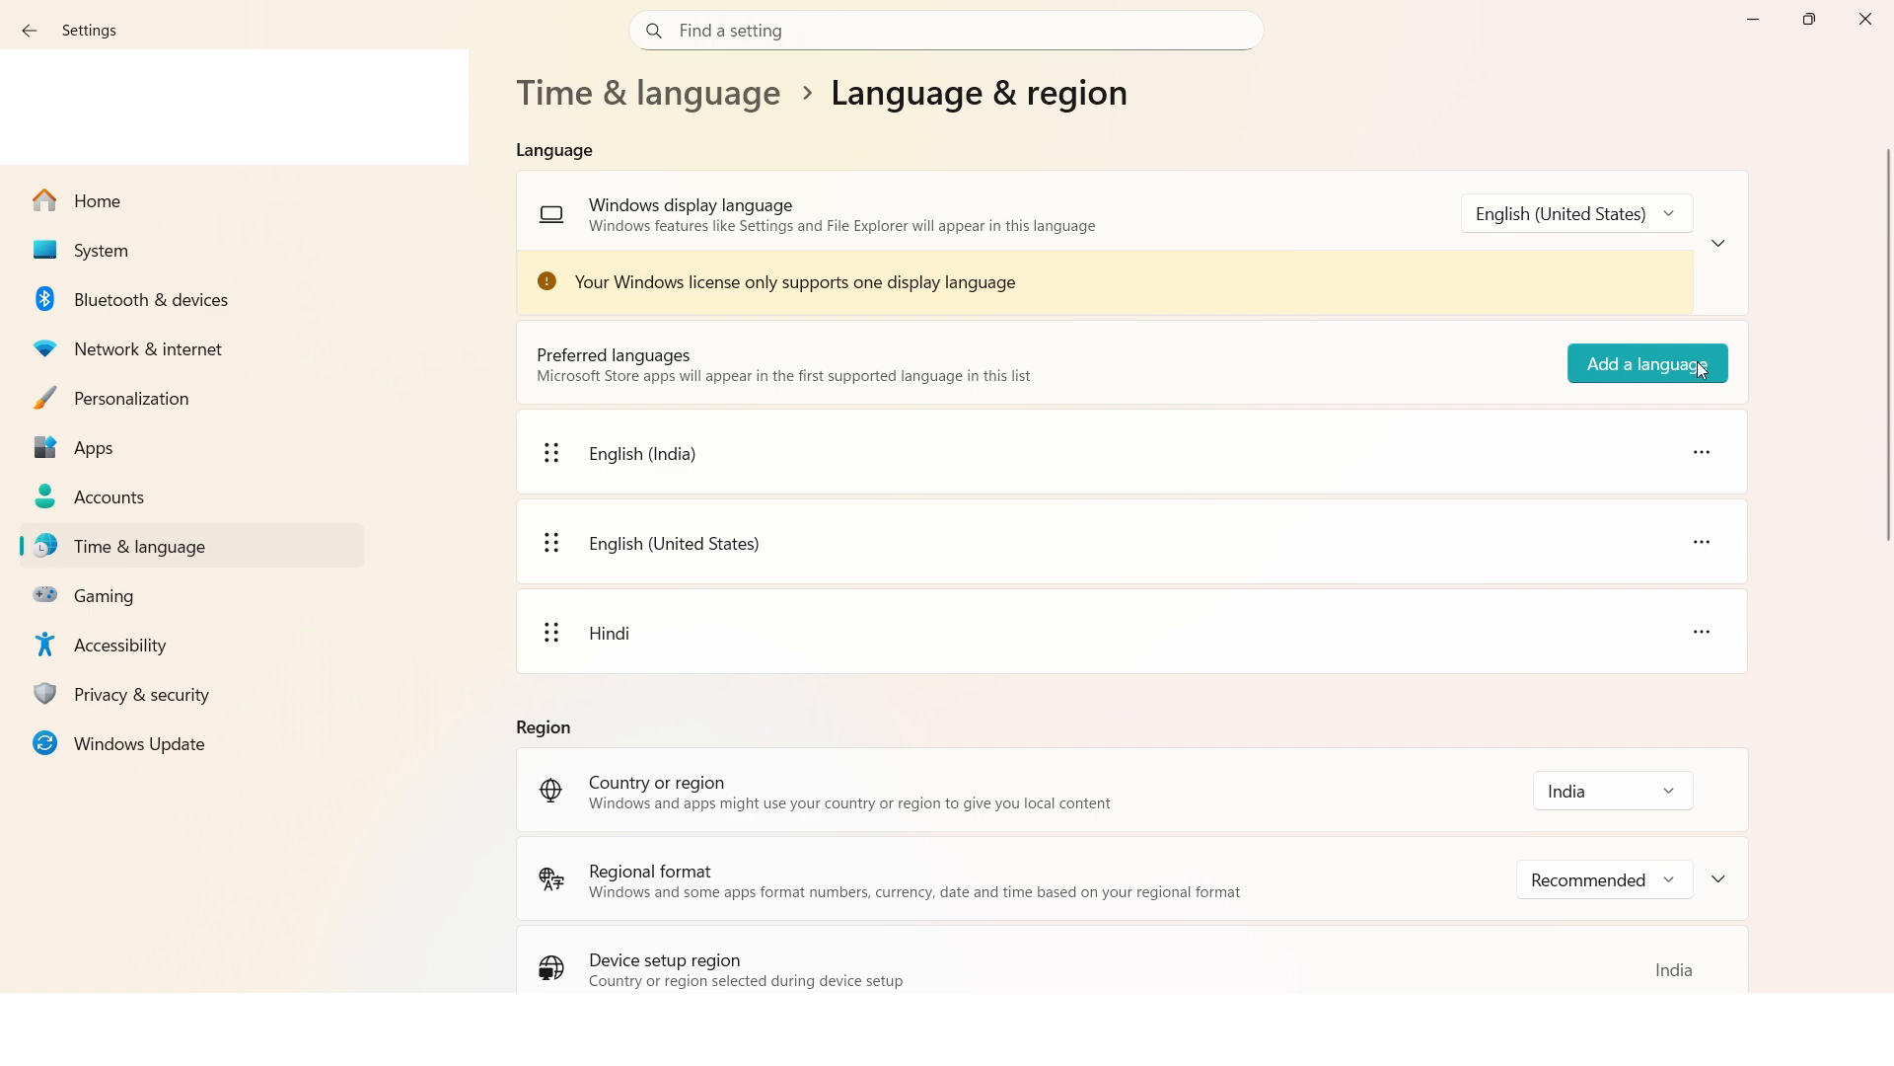
left_click(1654, 371)
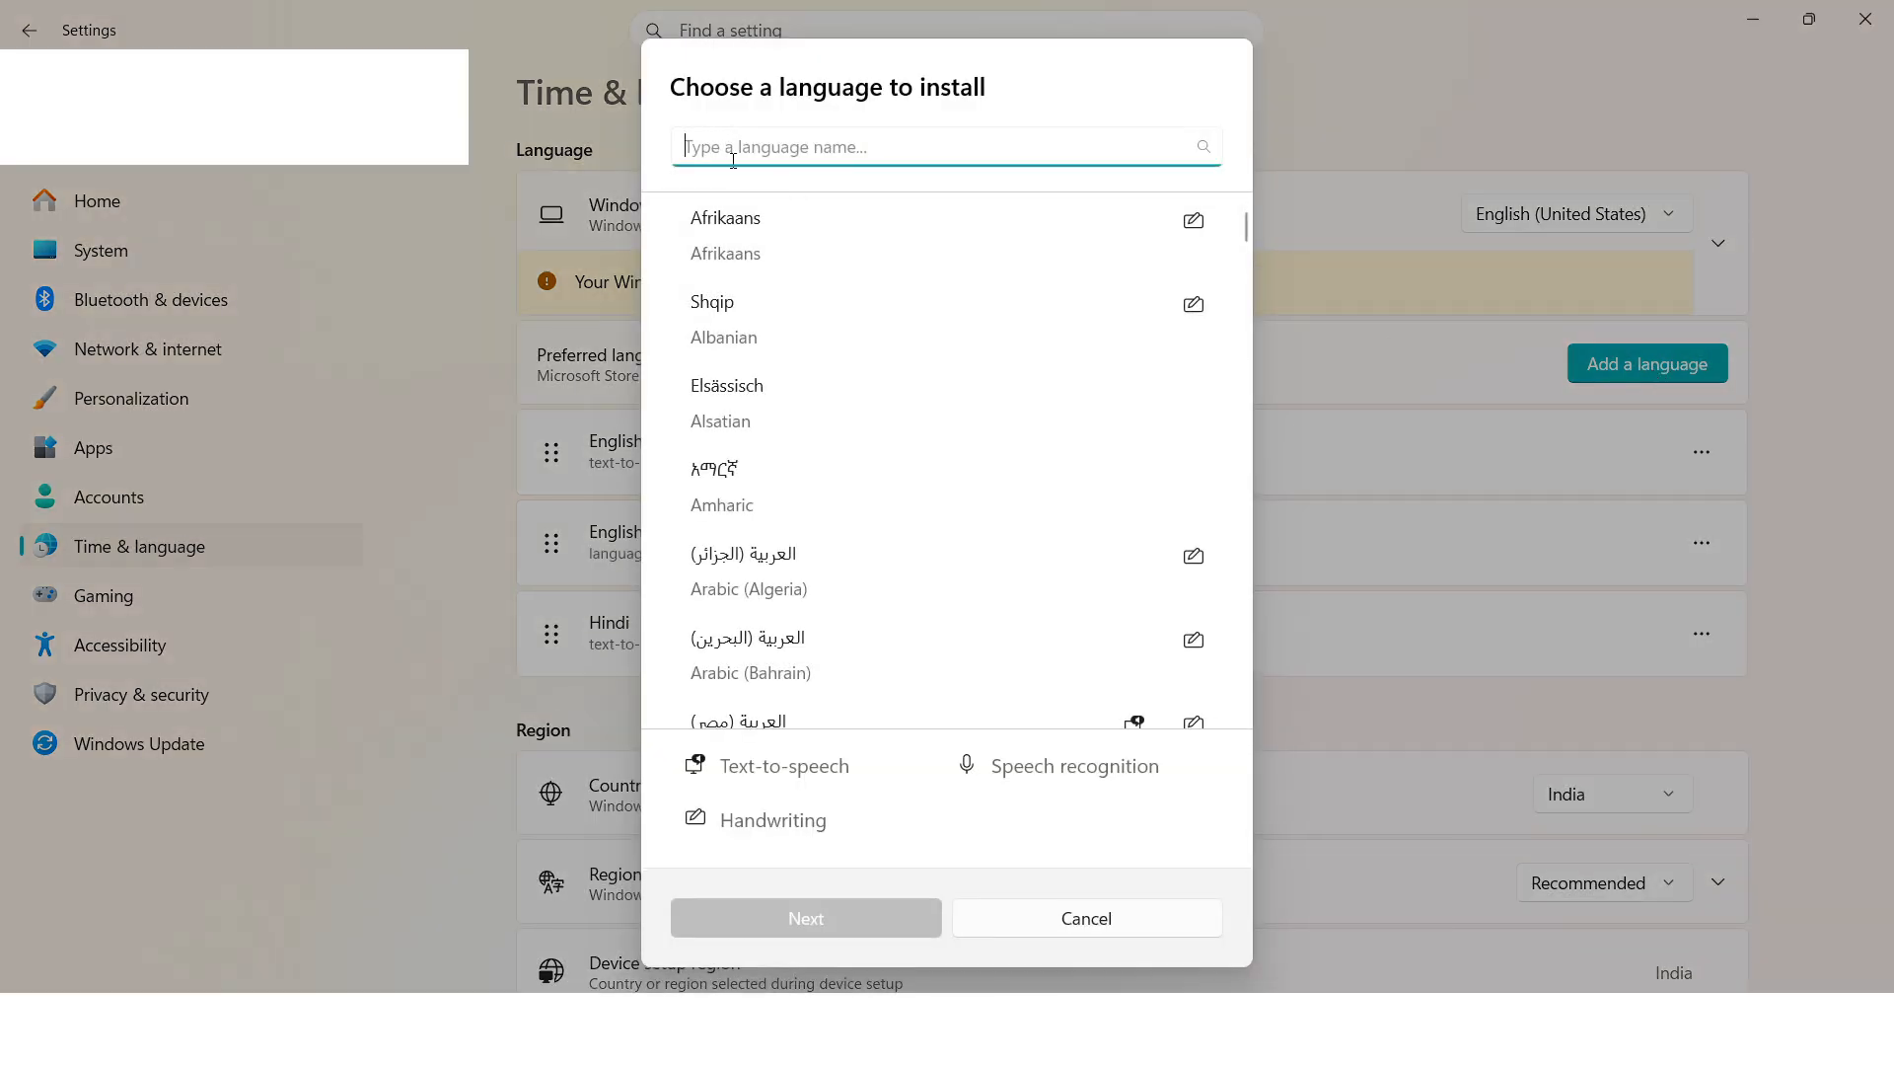
scroll(780, 419, "down", 10)
scroll(790, 420, "up", 10)
type("hindi")
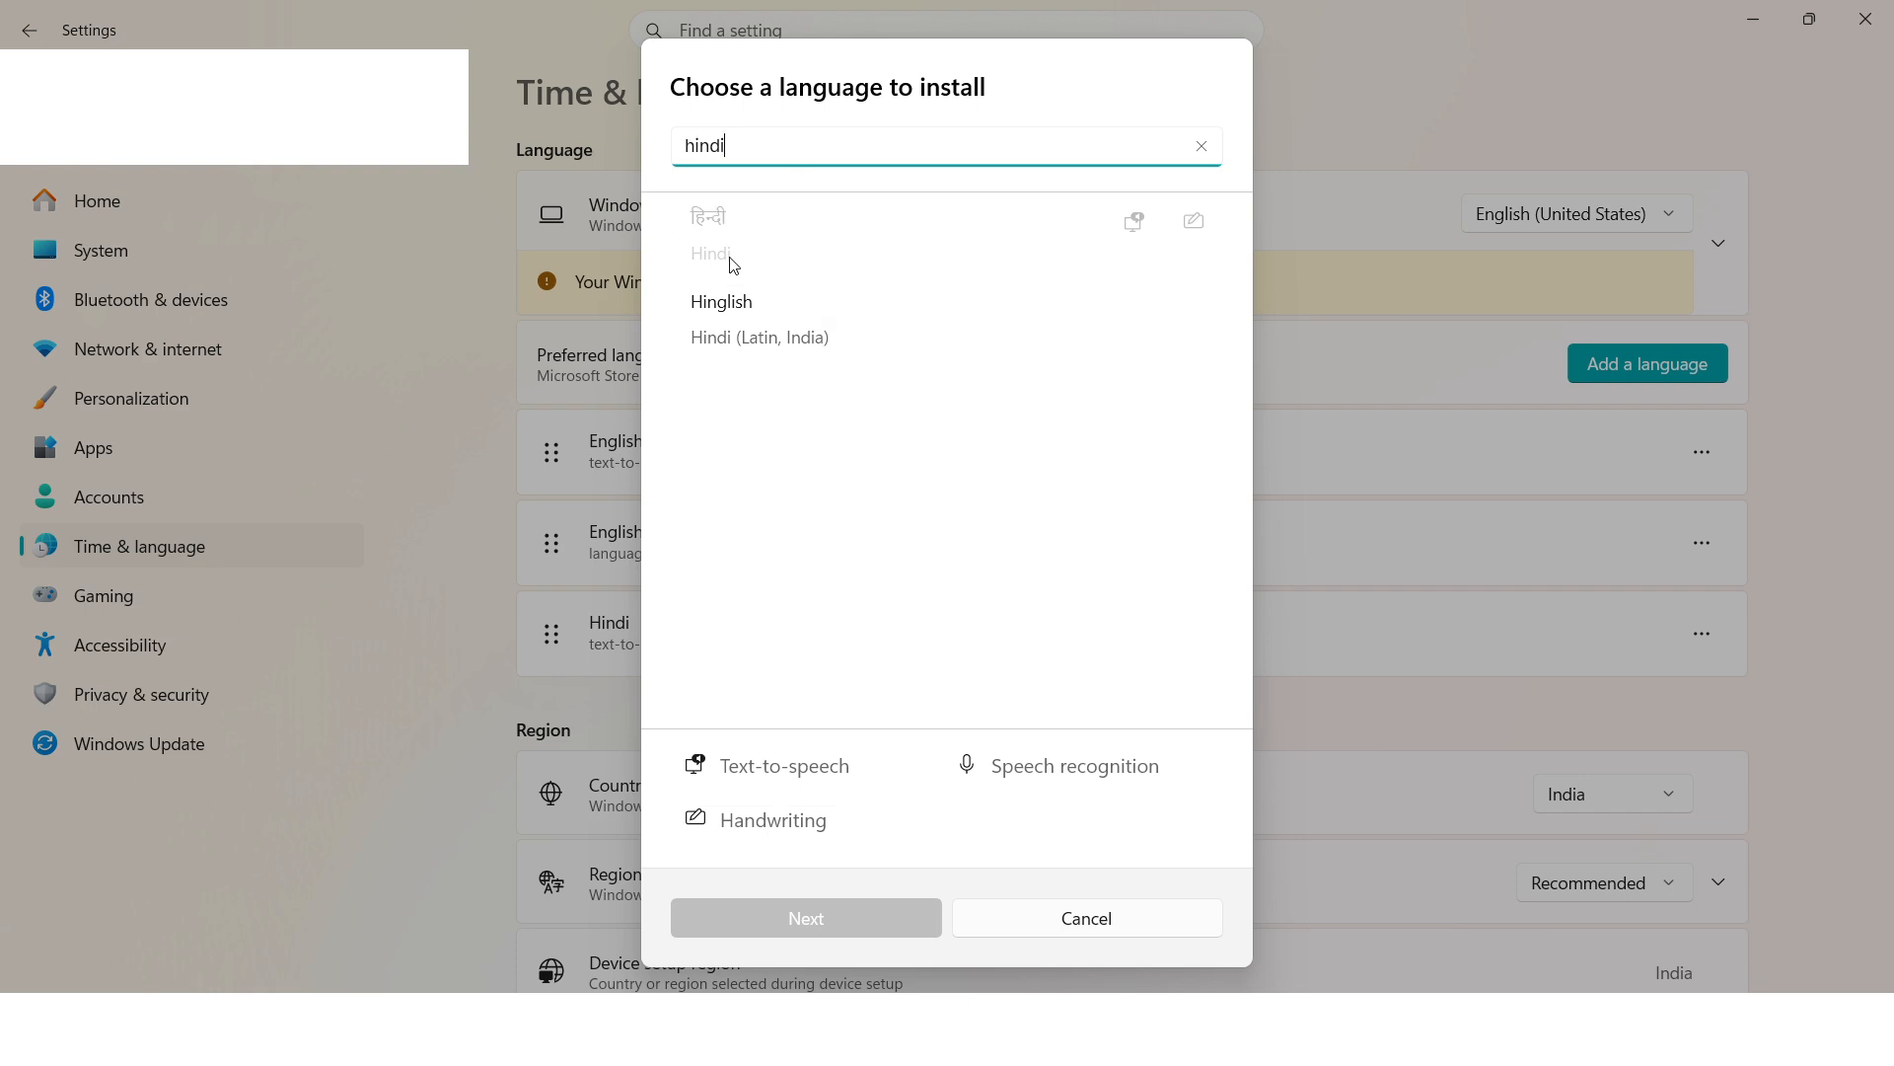
double_click(731, 147)
type("tanil")
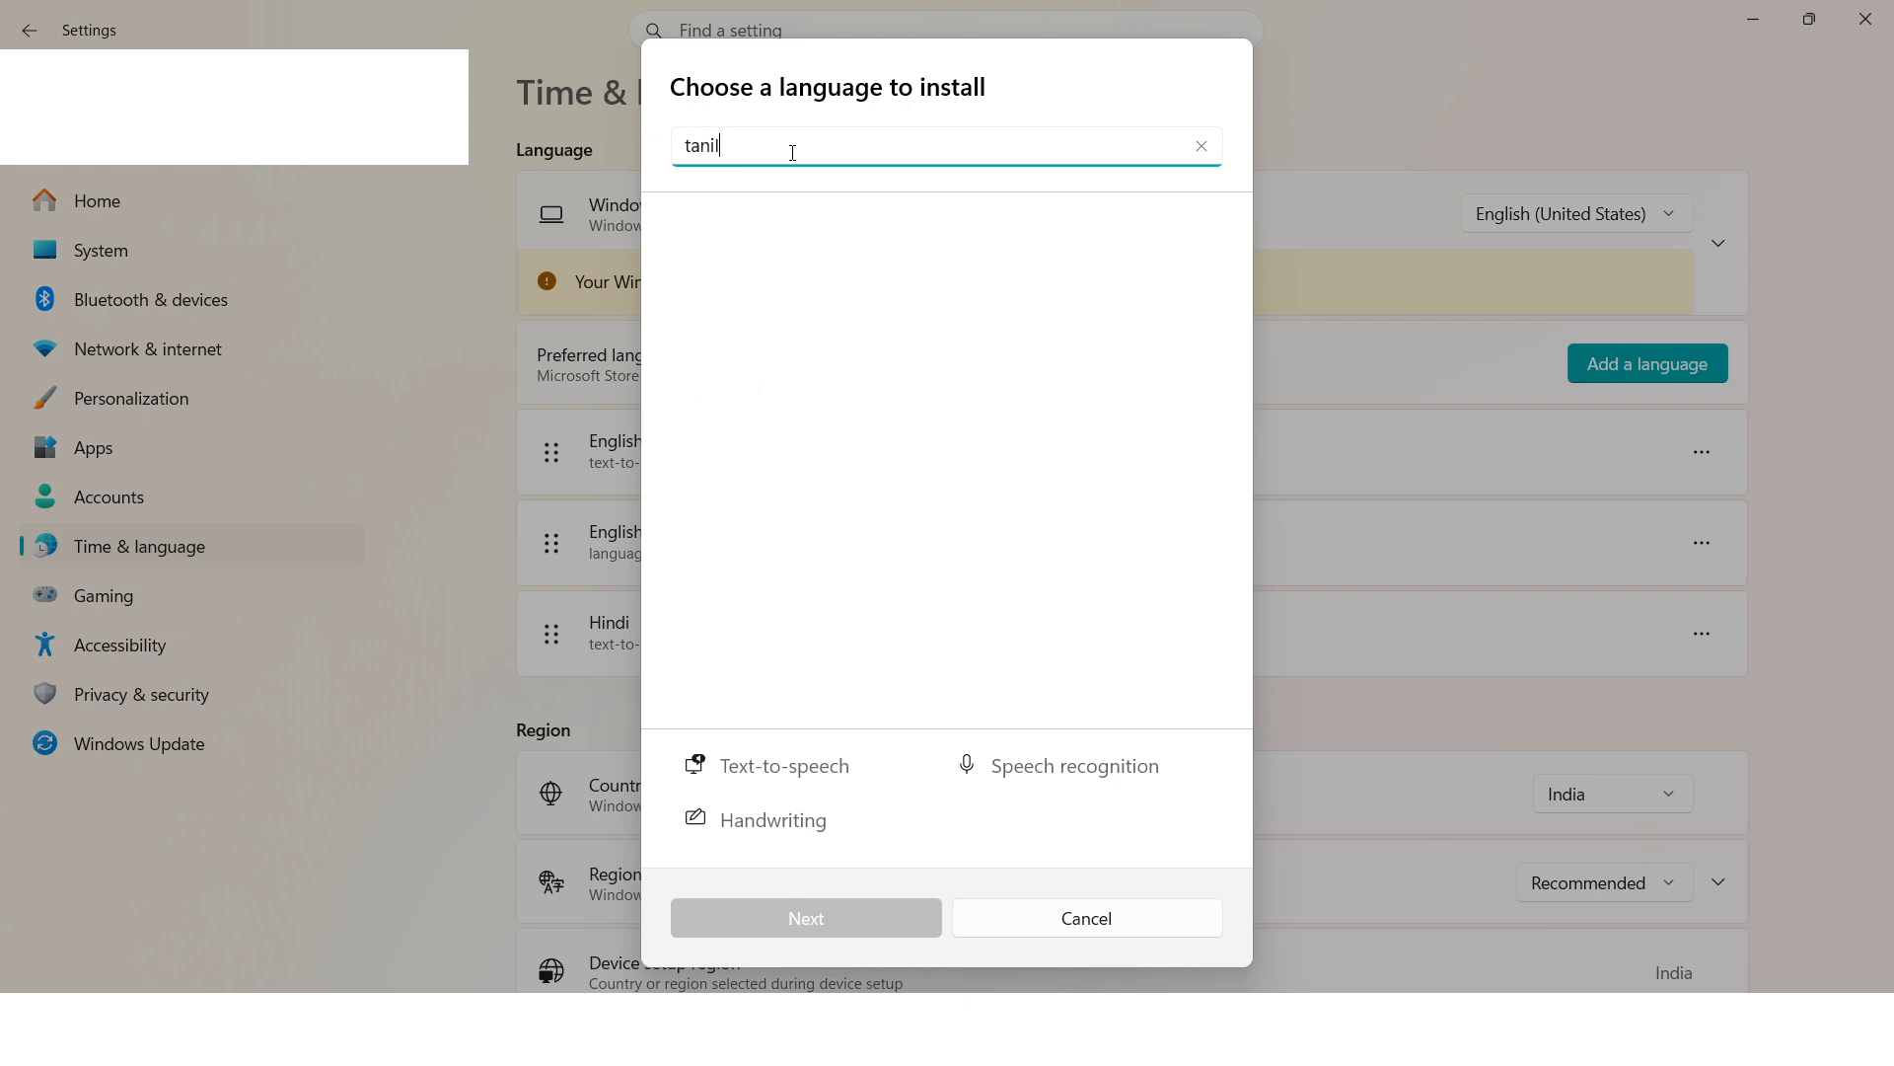
key("BackSpace")
key("BackSpace")
key("BackSpace")
type("mil")
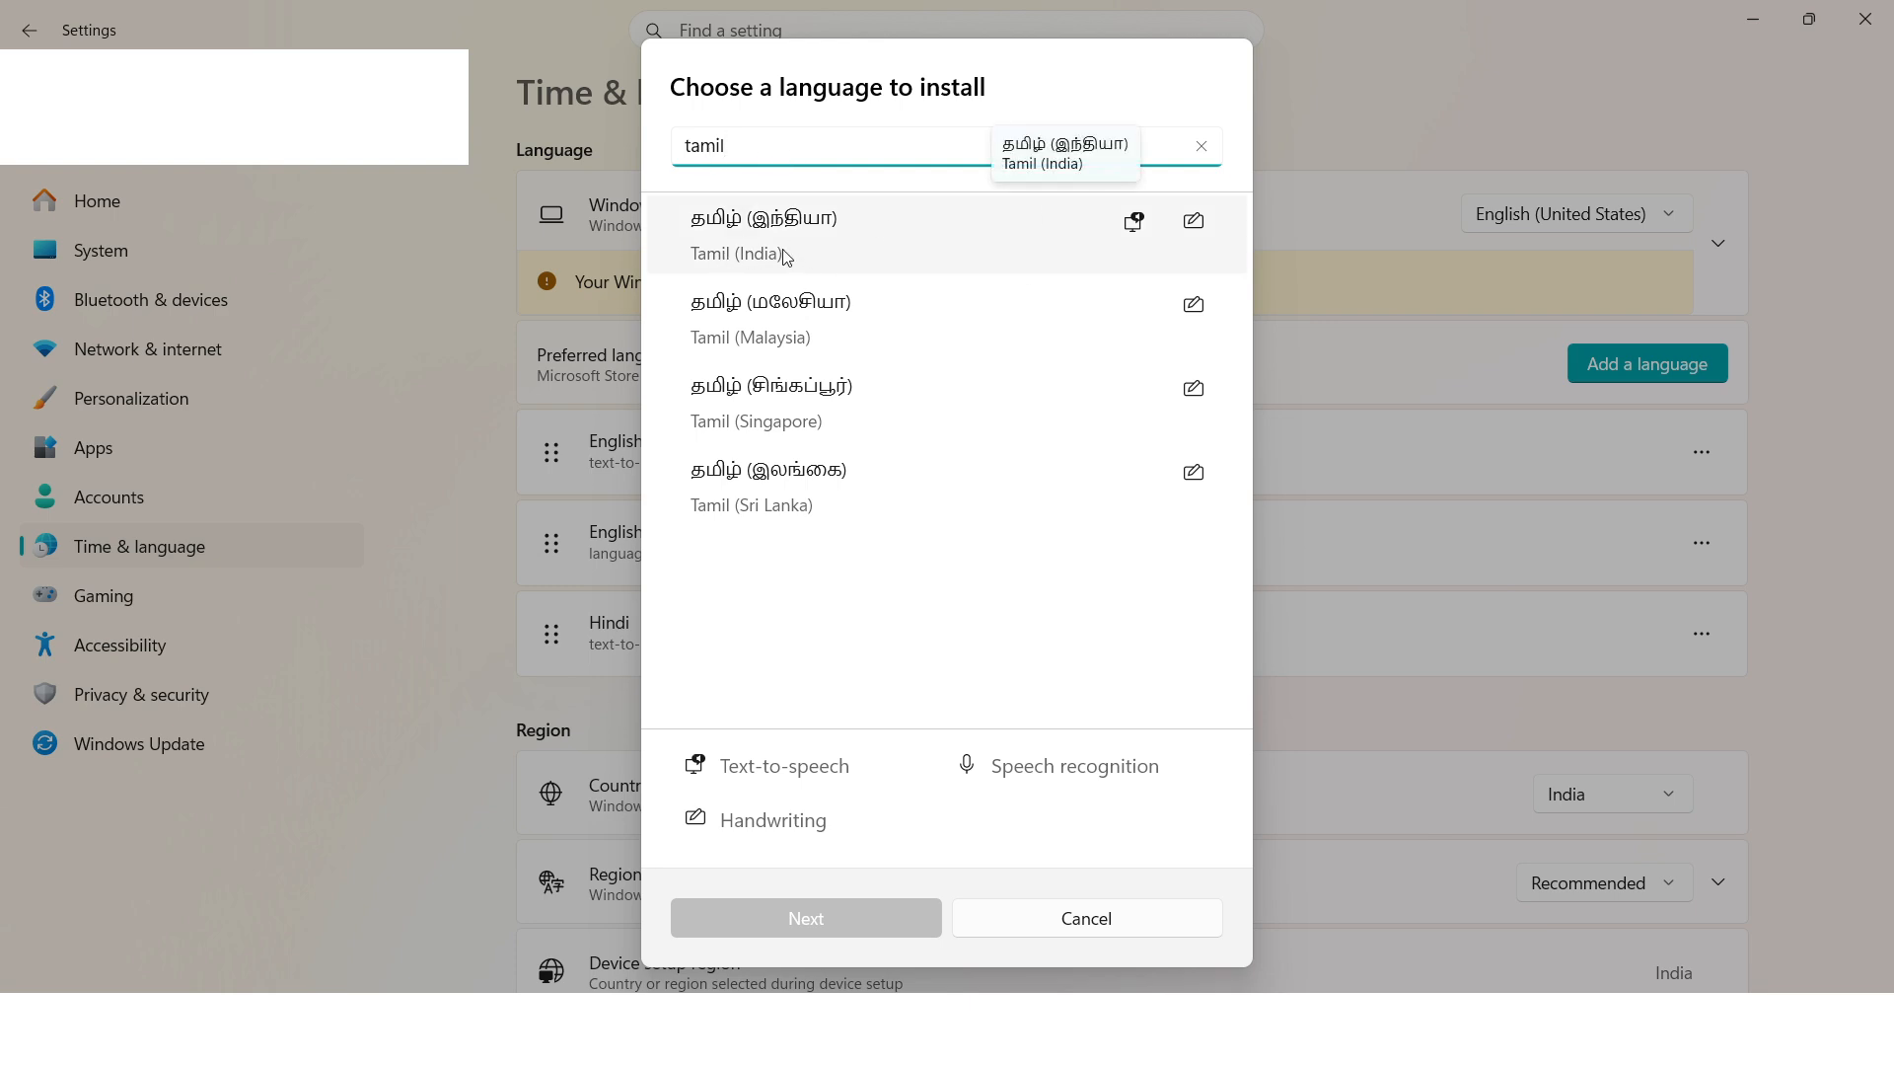
left_click(834, 237)
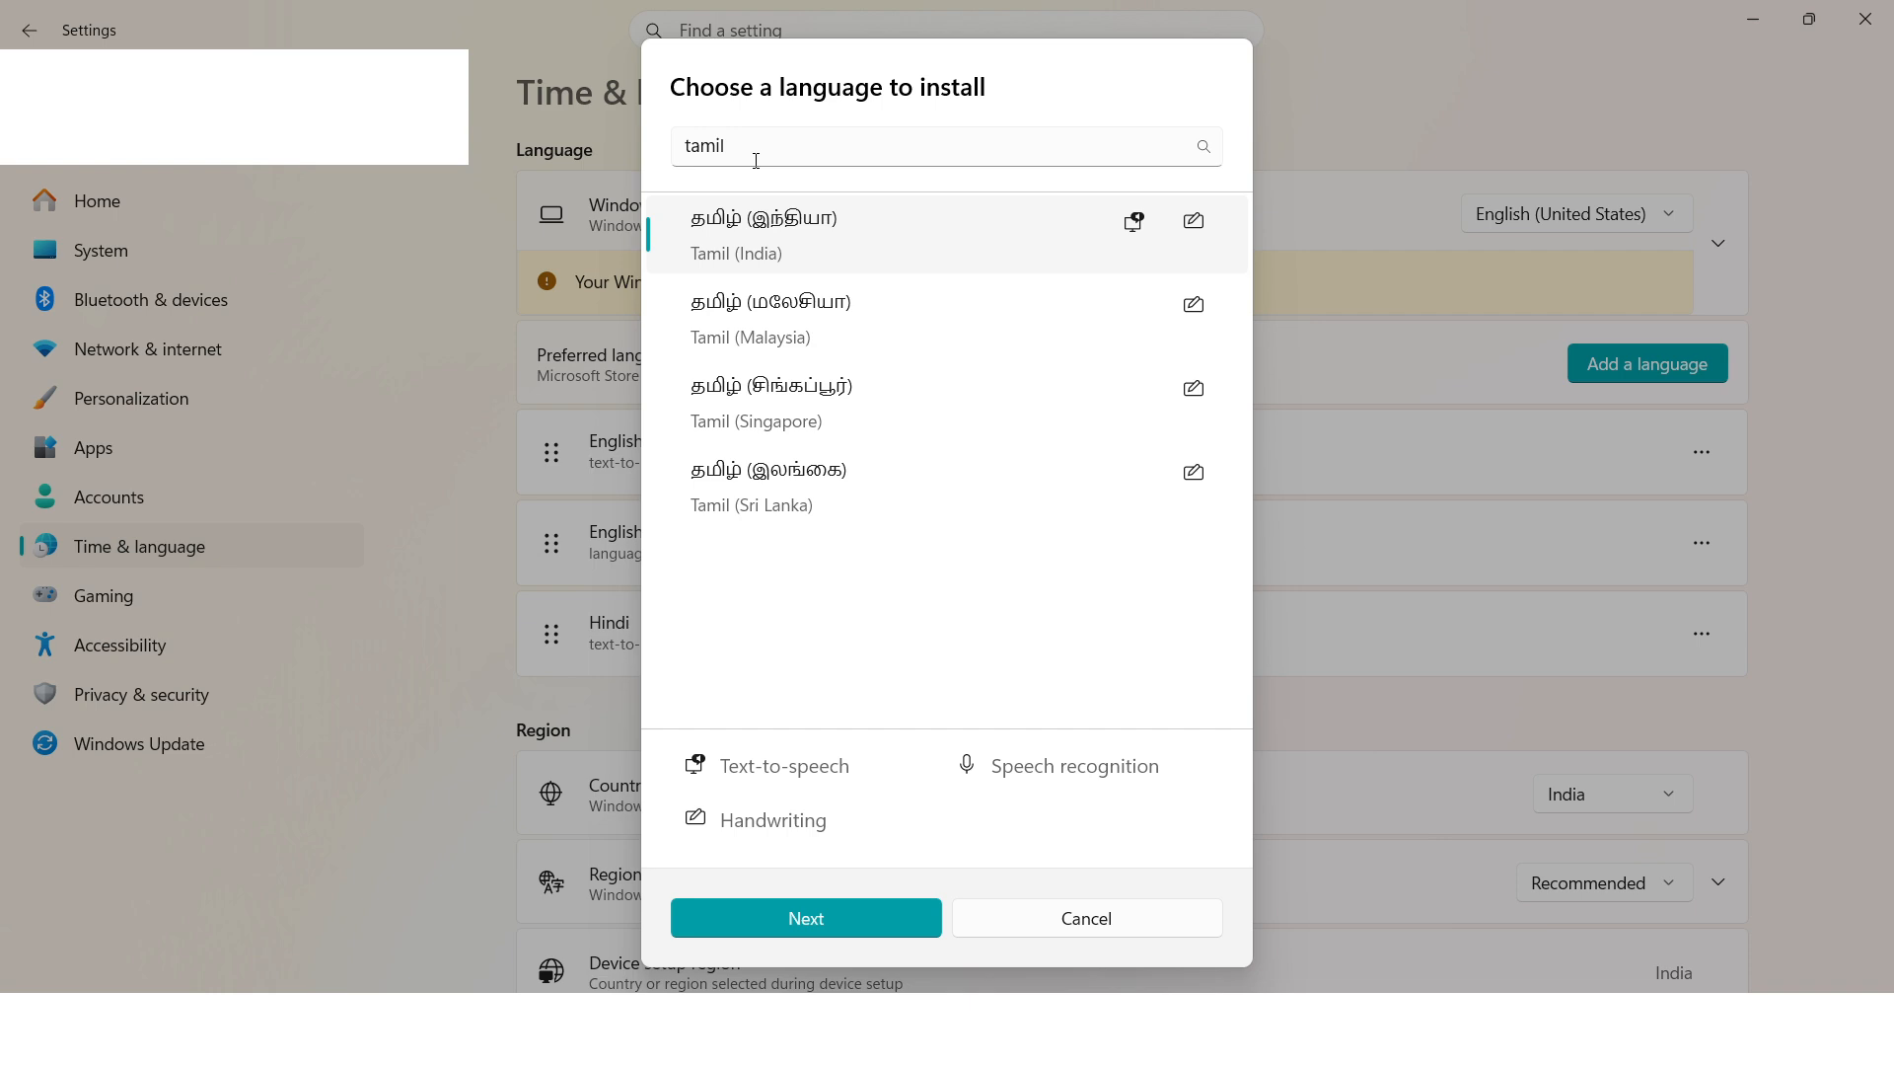
double_click(756, 154)
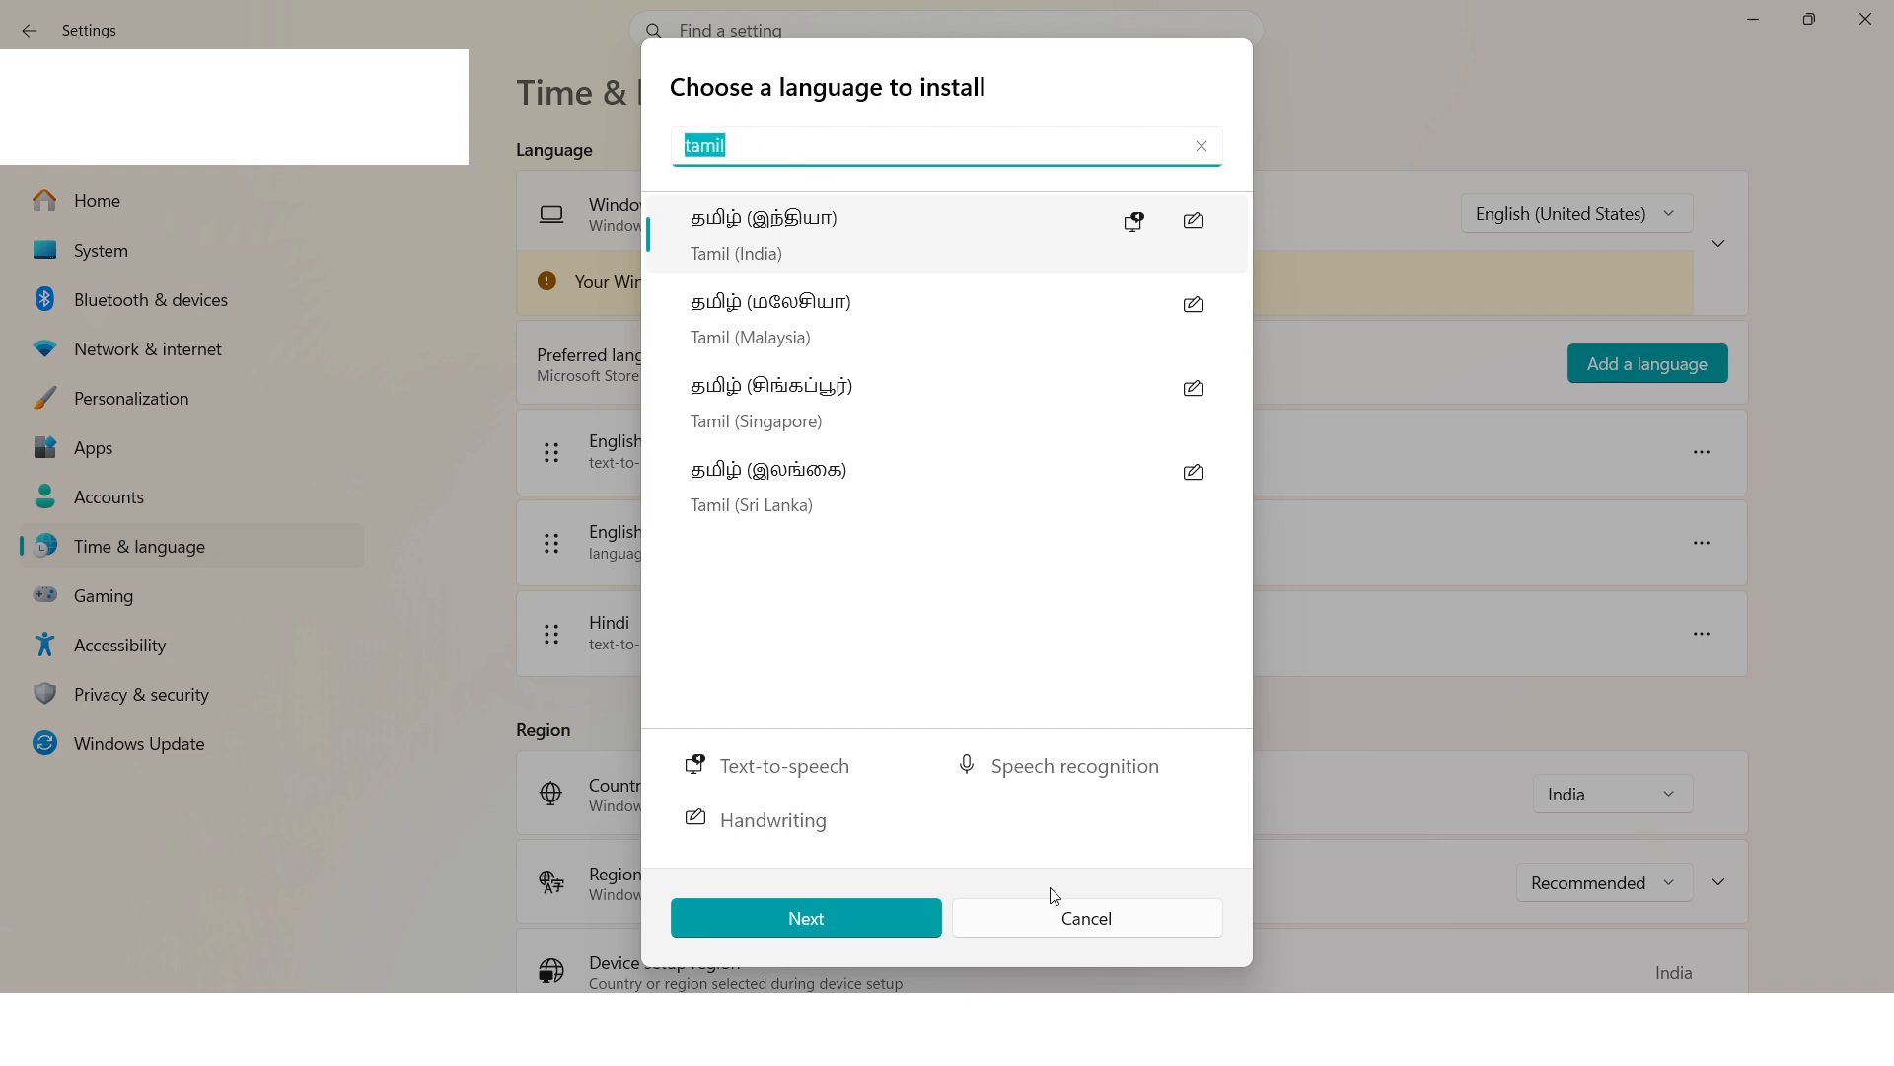
left_click(1066, 924)
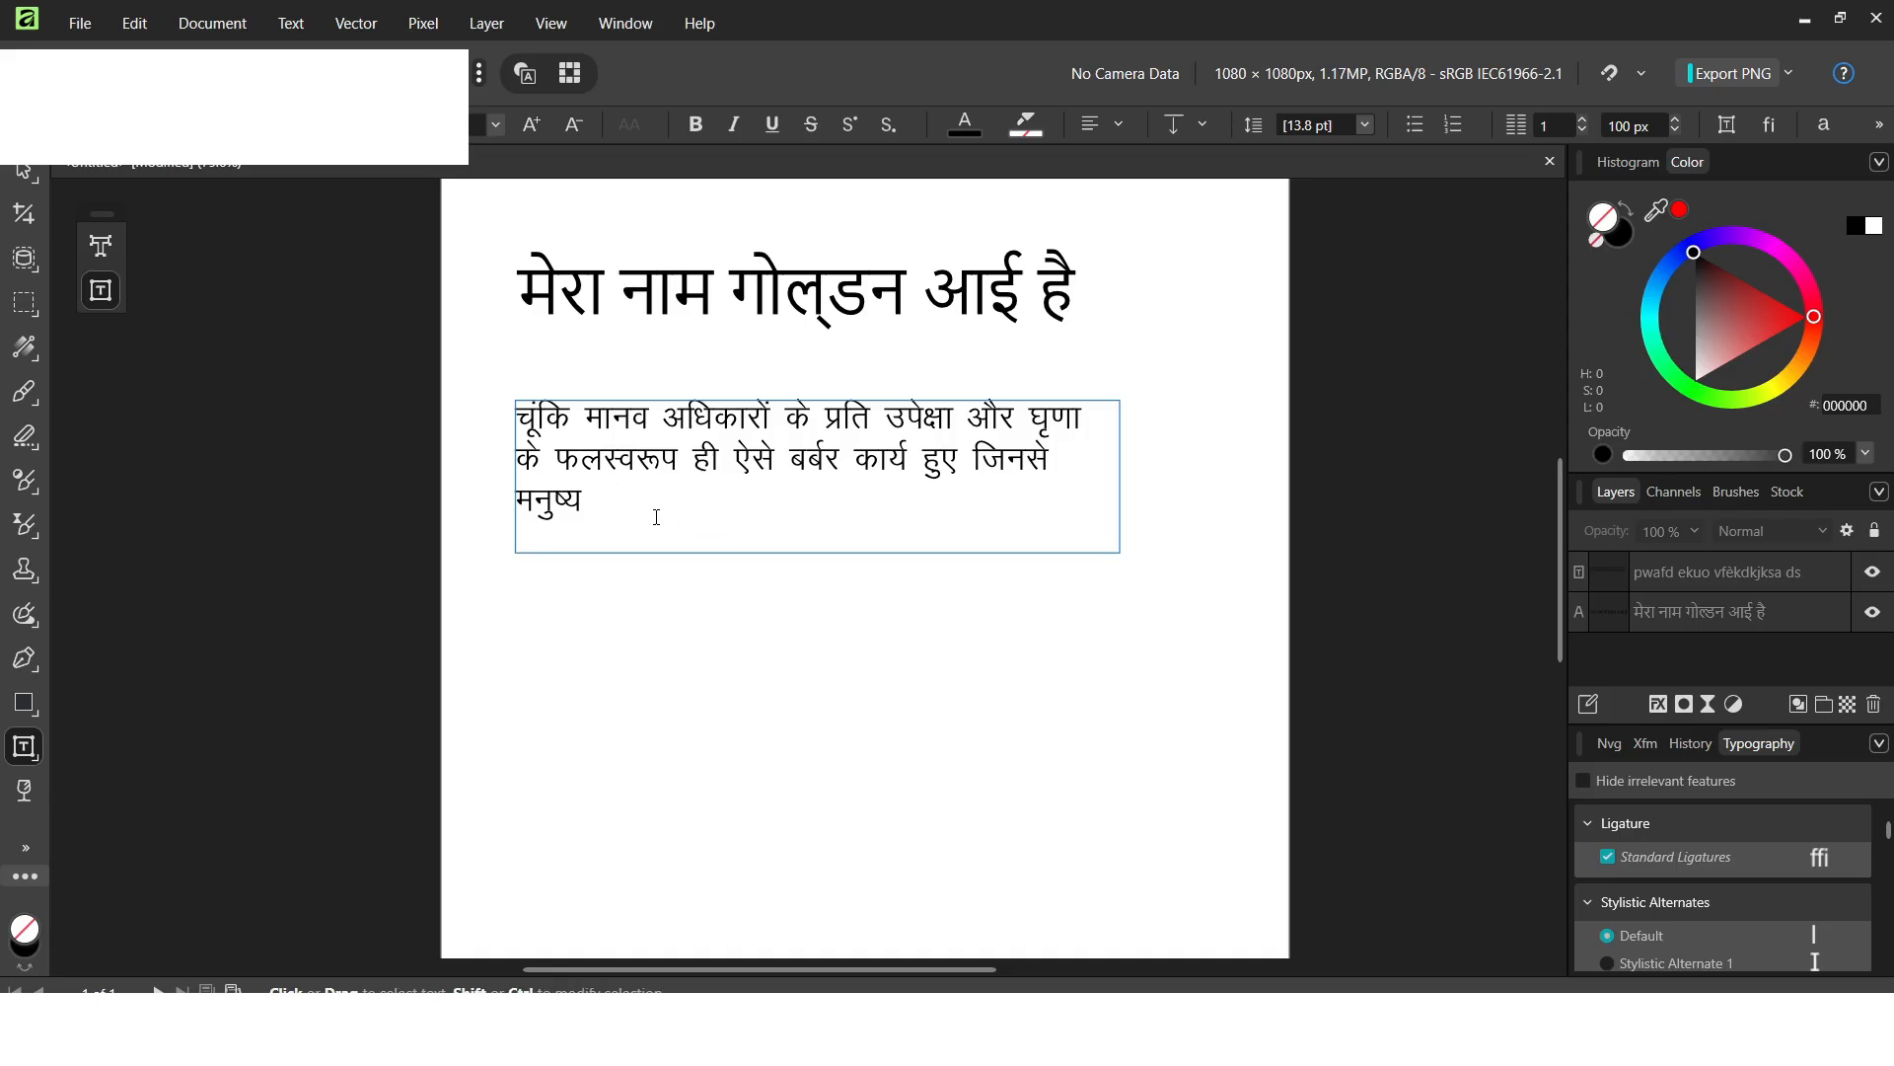
Replace the Kruti Dev paragraph with the test string 'vhmxjzf' and bring up the On-Screen Keyboard below it.
left_click_drag(656, 516, 492, 389)
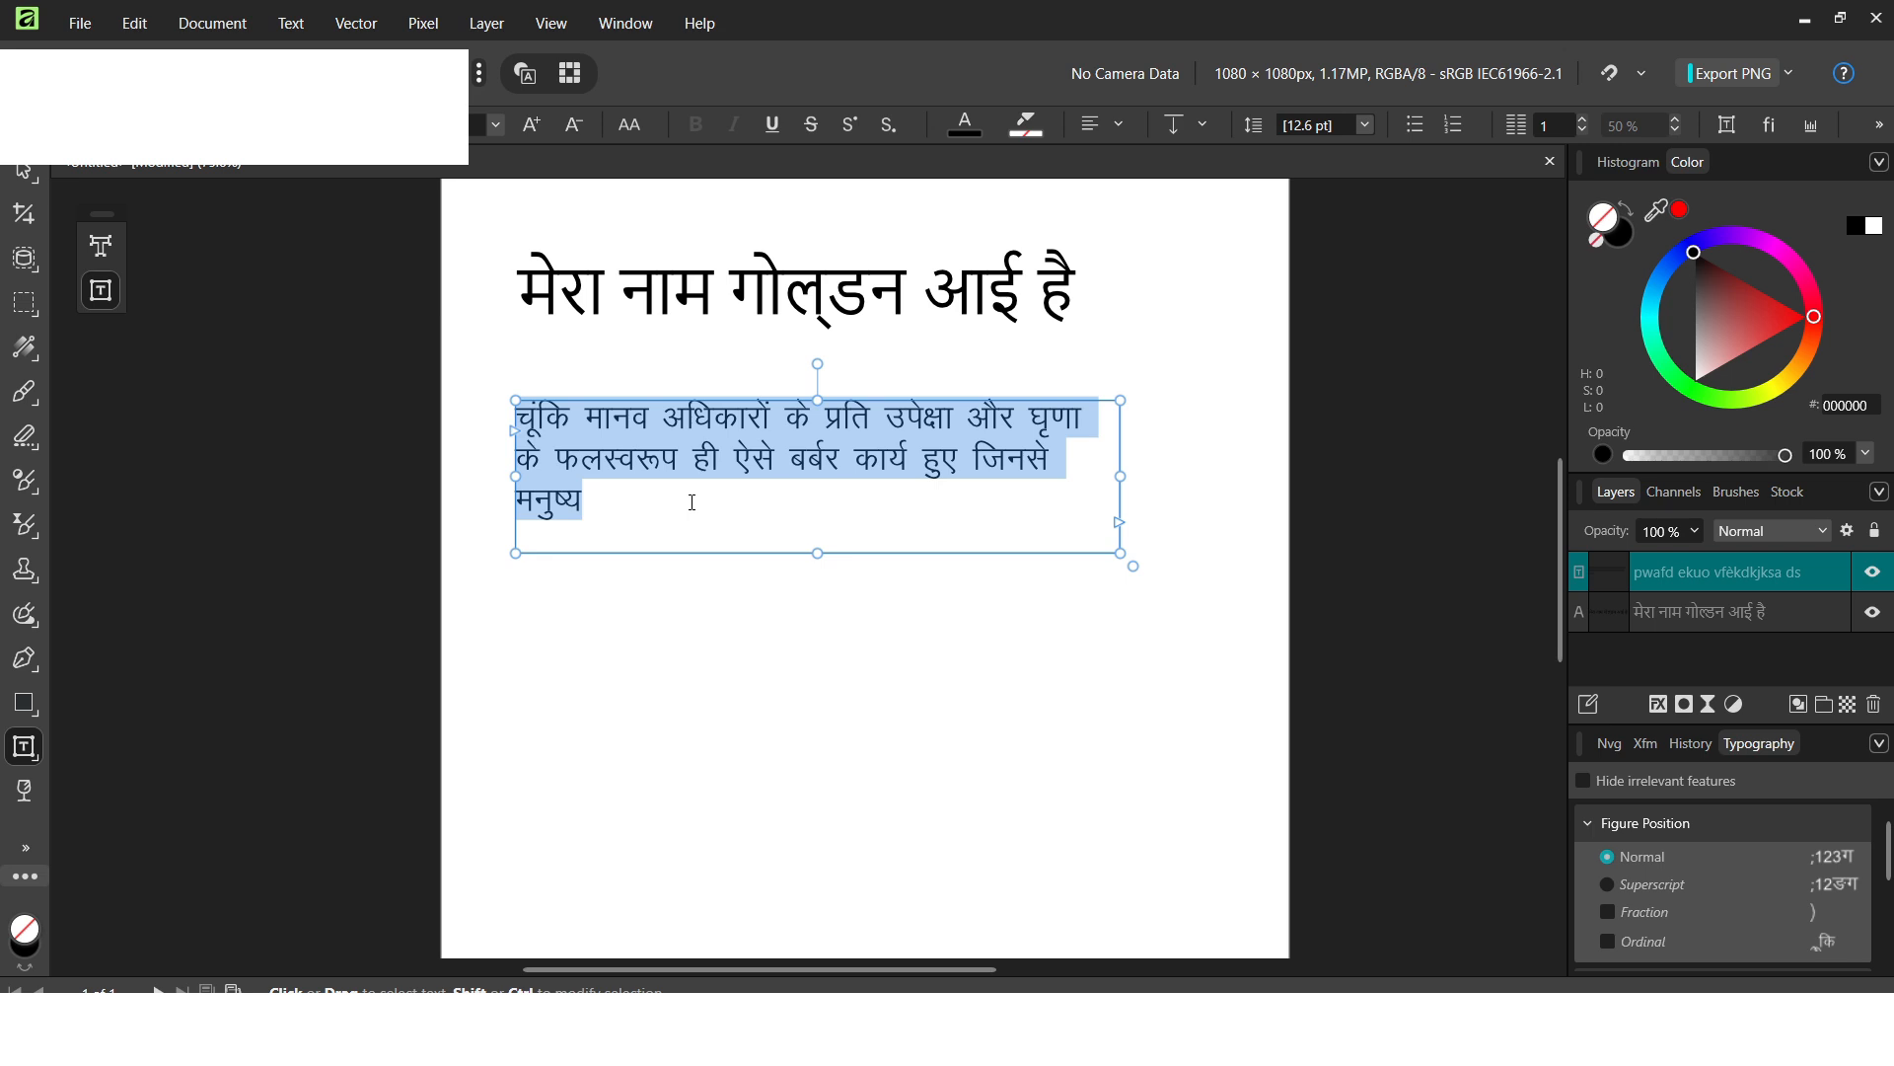
key("BackSpace")
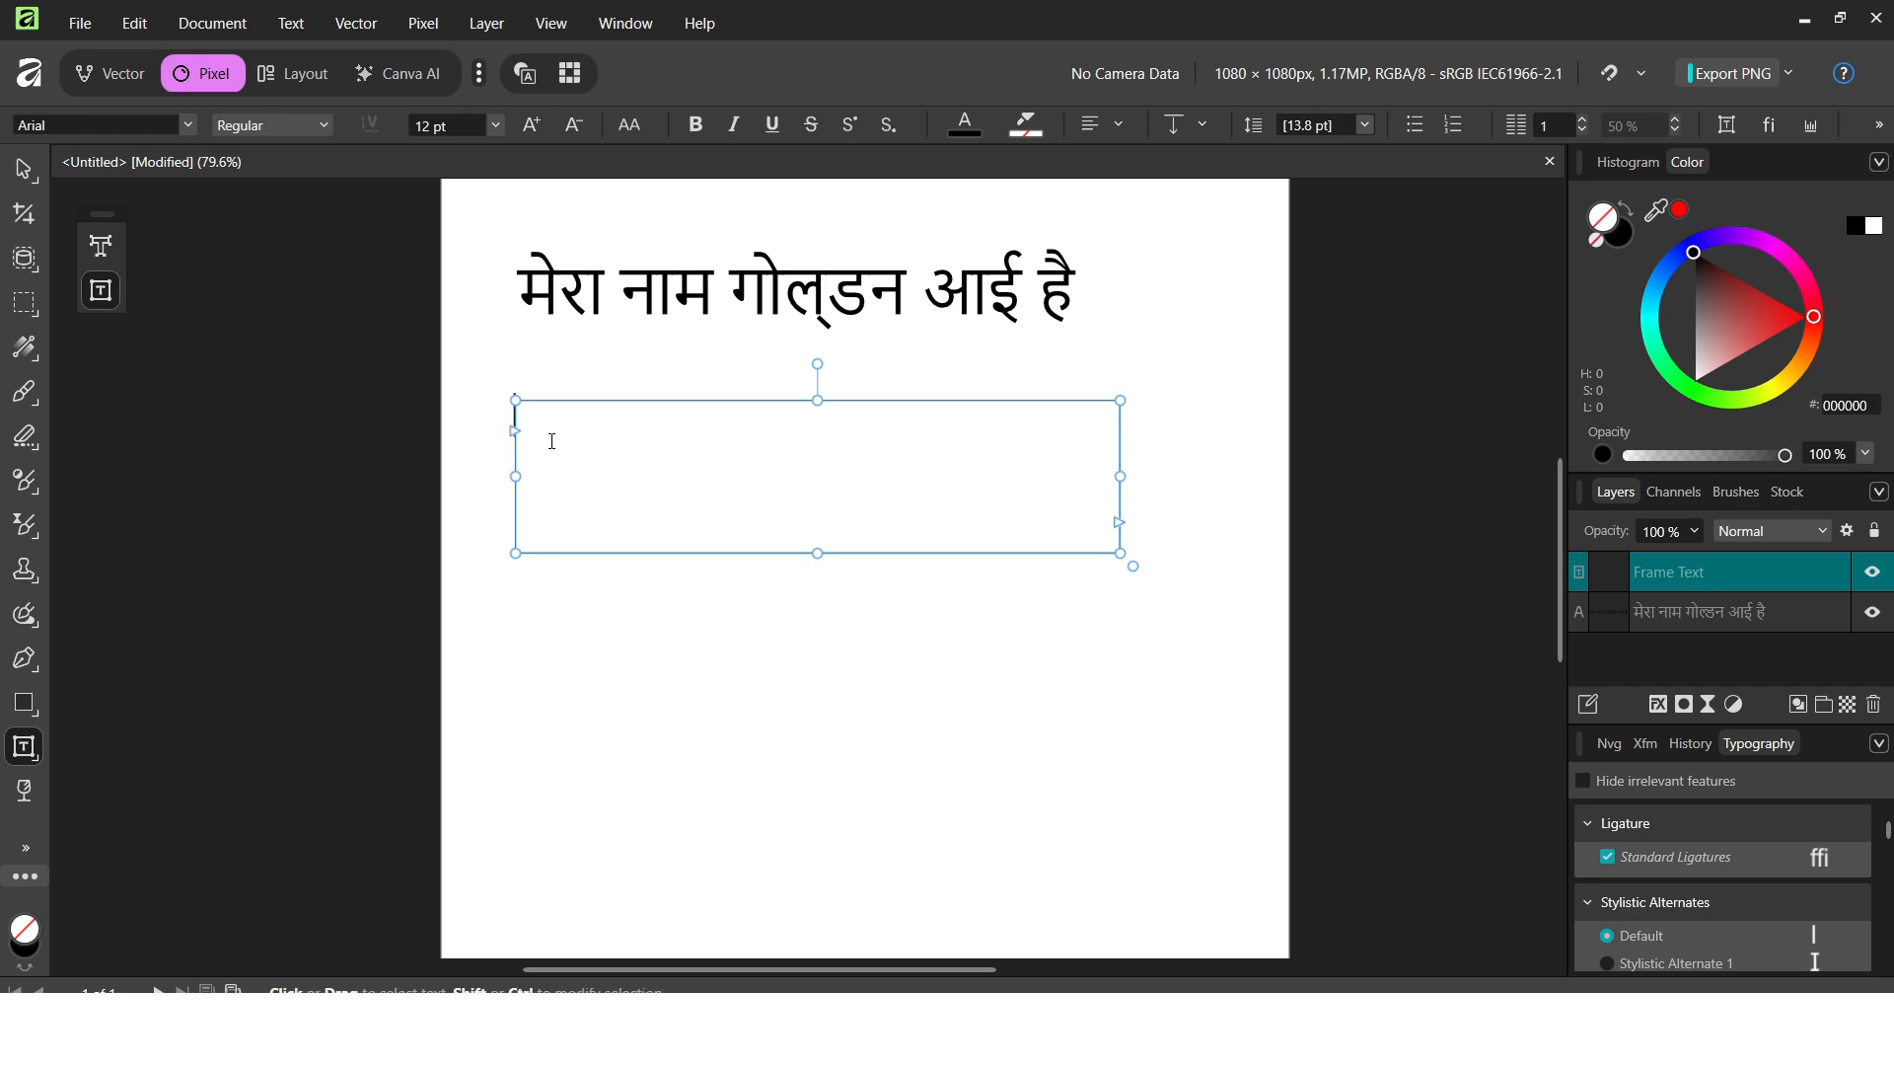
type("vhmxjzf")
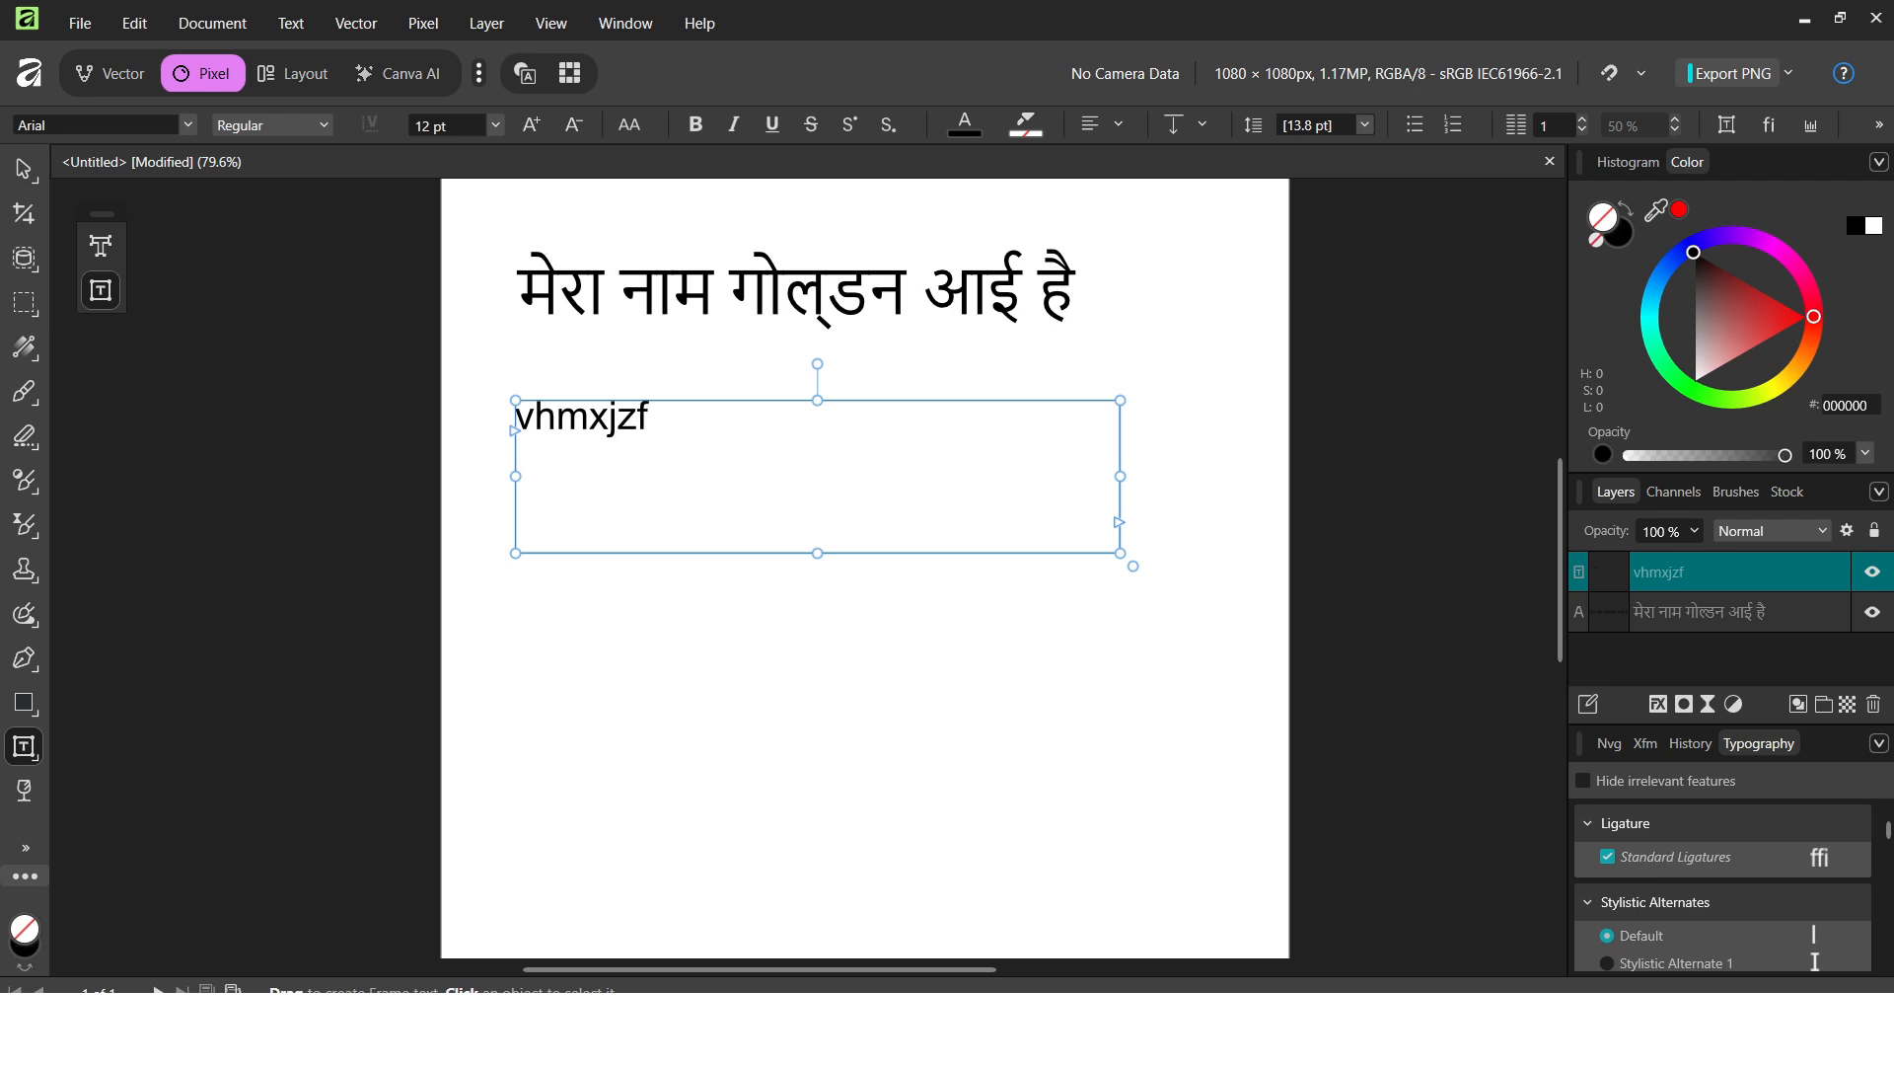
left_click(1233, 1026)
left_click_drag(892, 490, 815, 546)
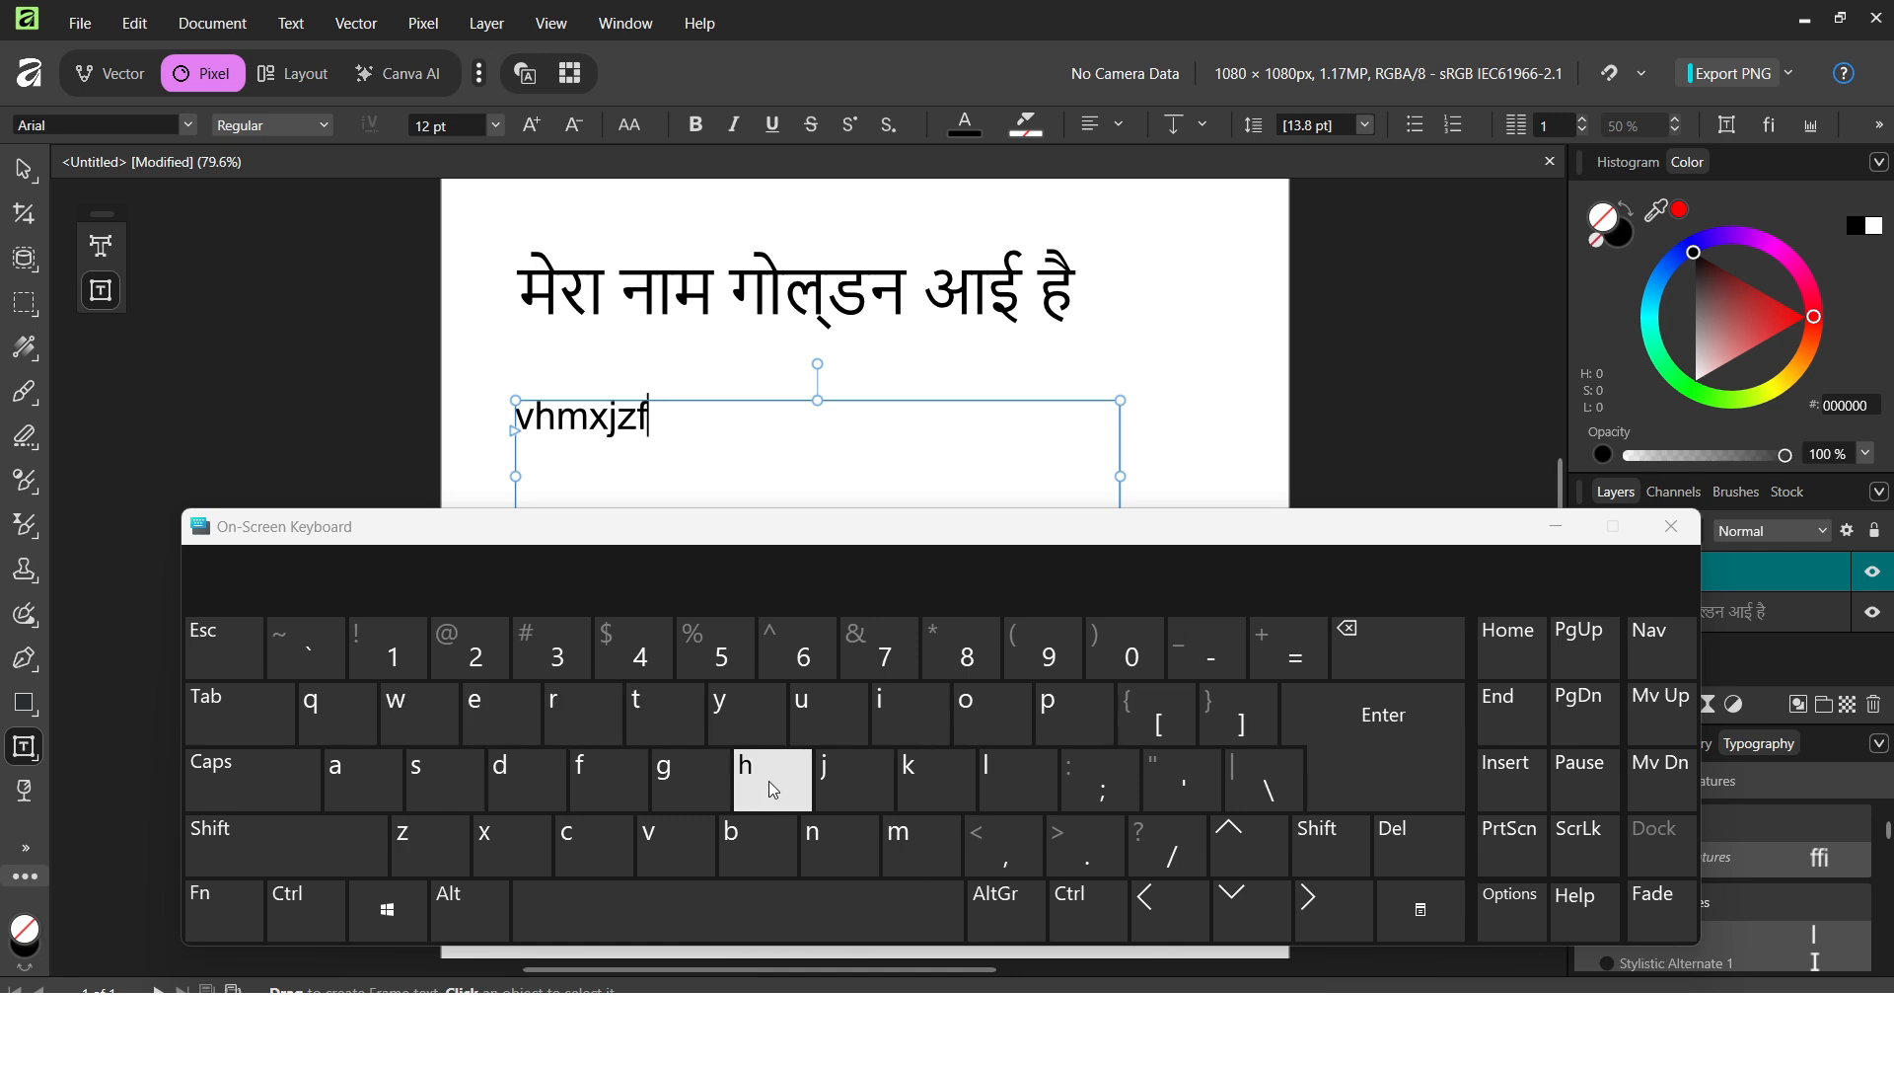
Delete the 'vhmxjzf' test text and switch the input language to Hindi with Win+Space.
left_click_drag(679, 427, 515, 427)
key("BackSpace")
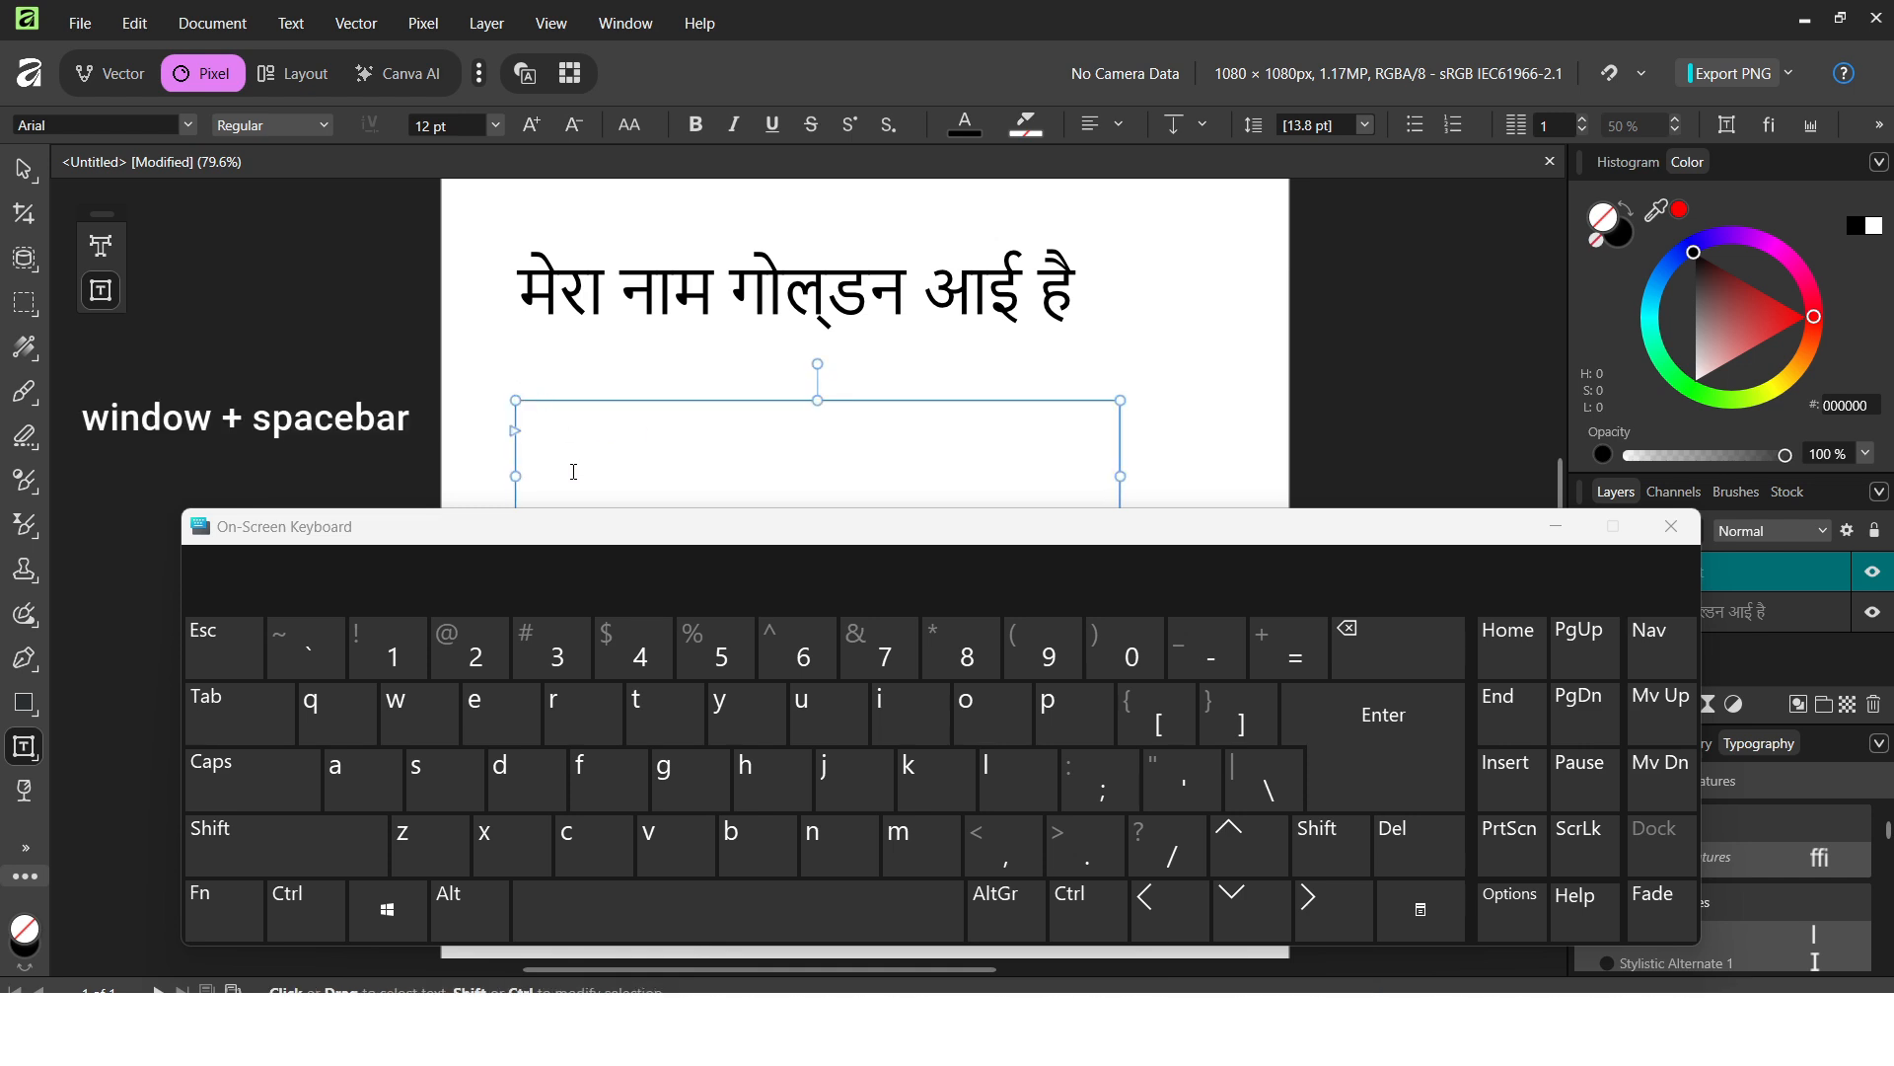
key("super")
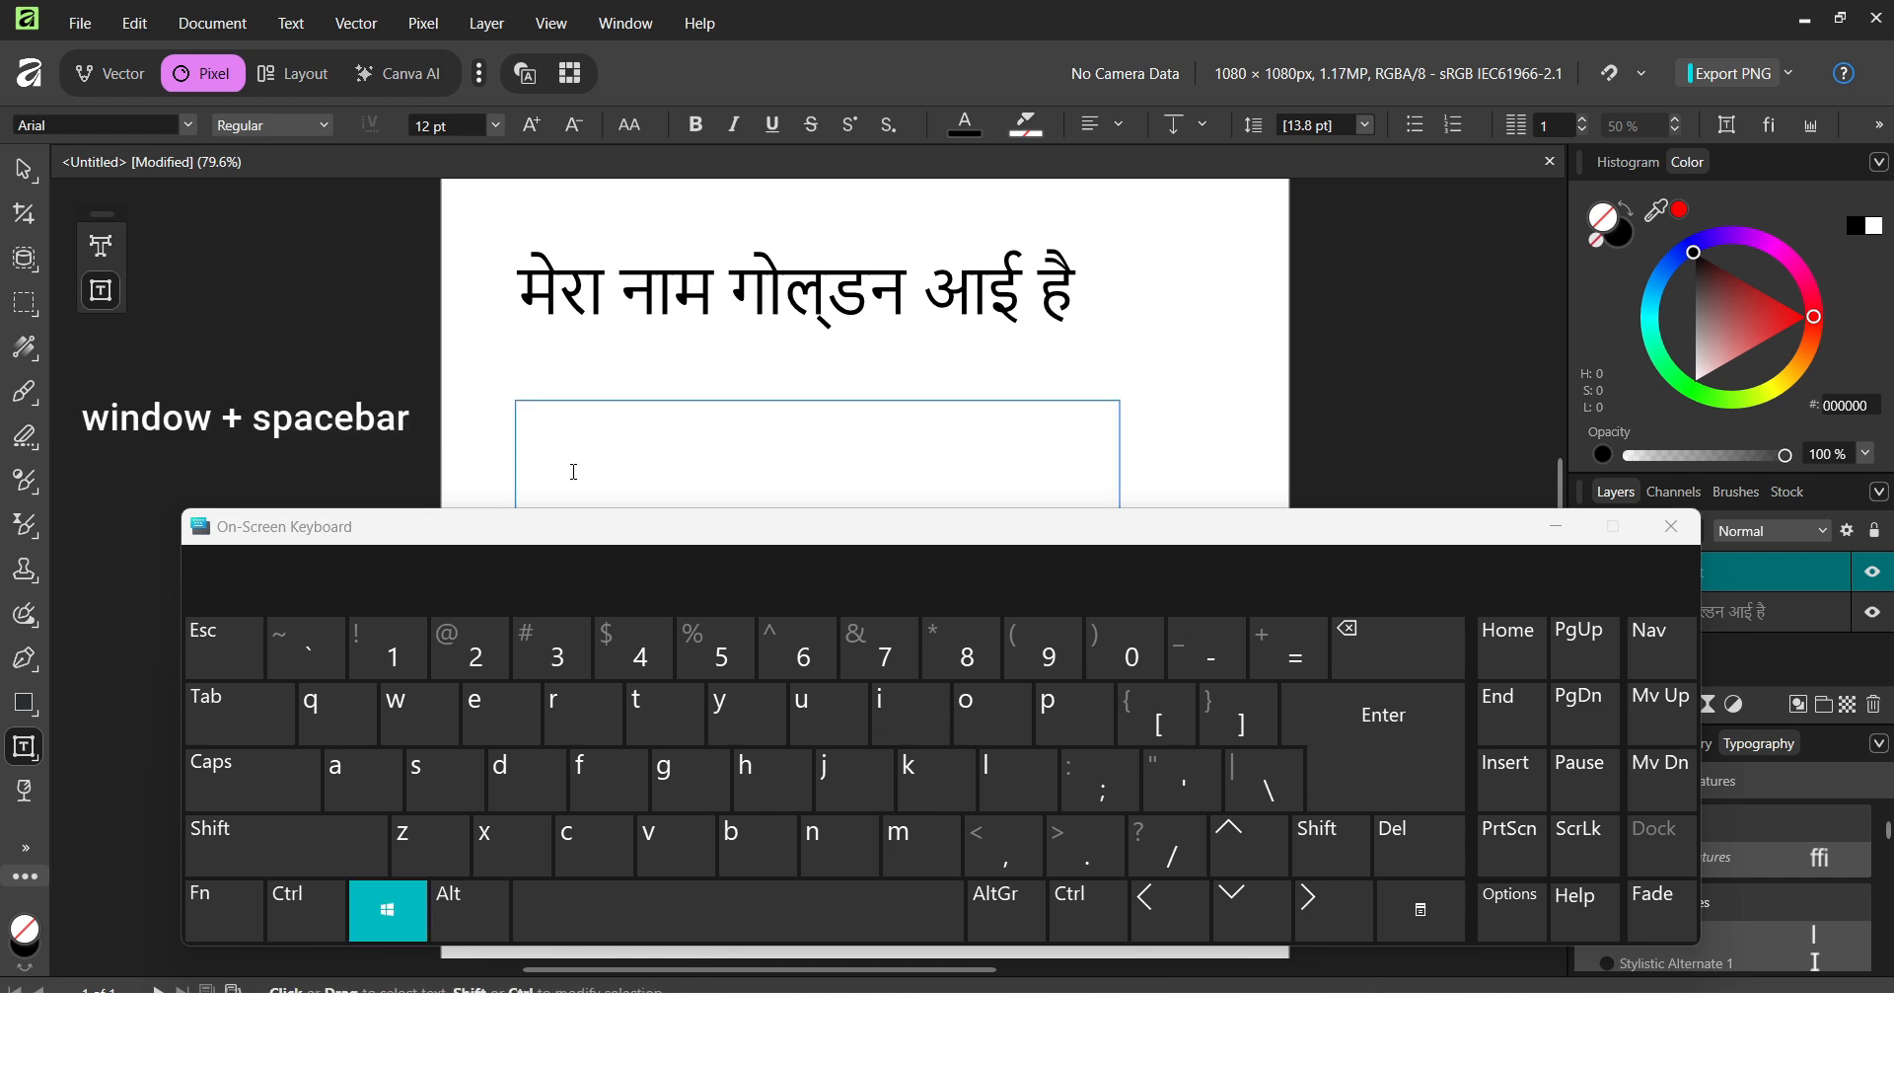
key("super+space")
key("super+space")
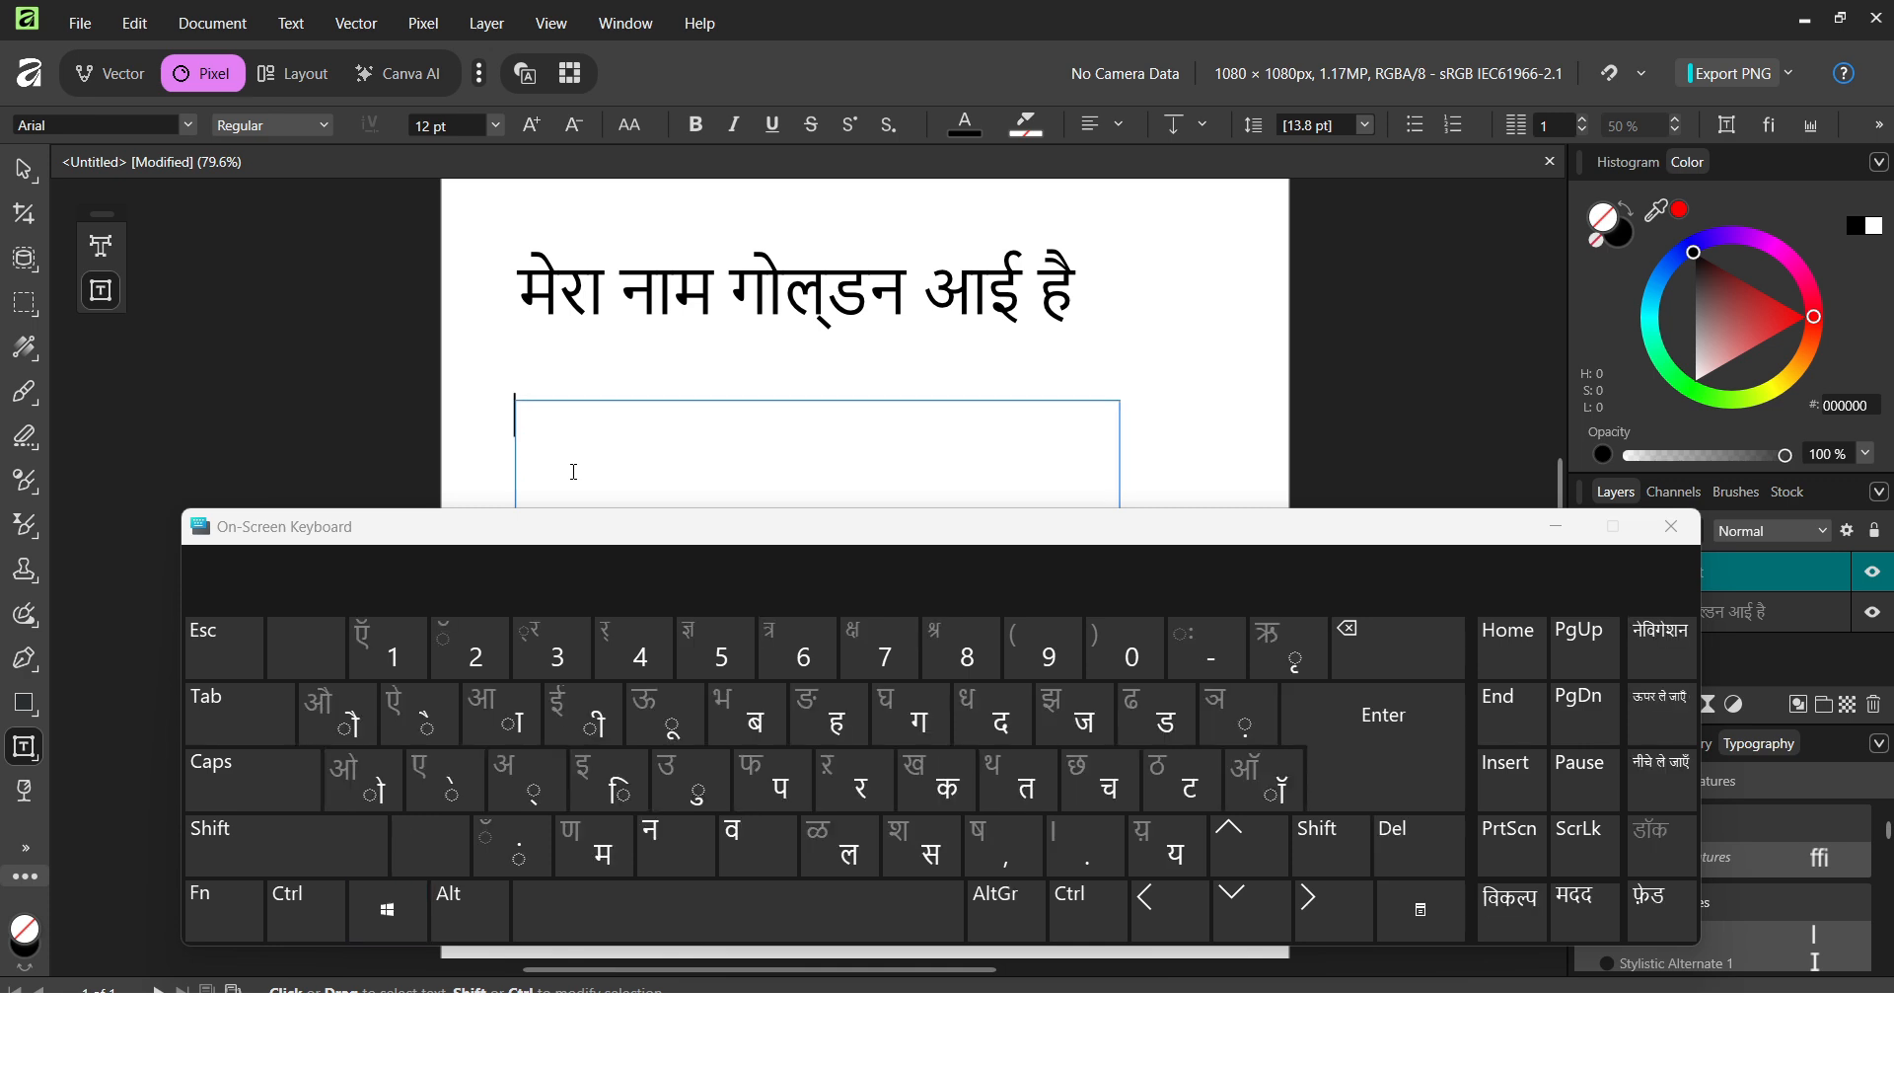
Type 'मेरा नाम ' into the empty text frame using the Hindi on-screen keys.
left_click(574, 472)
left_click(612, 841)
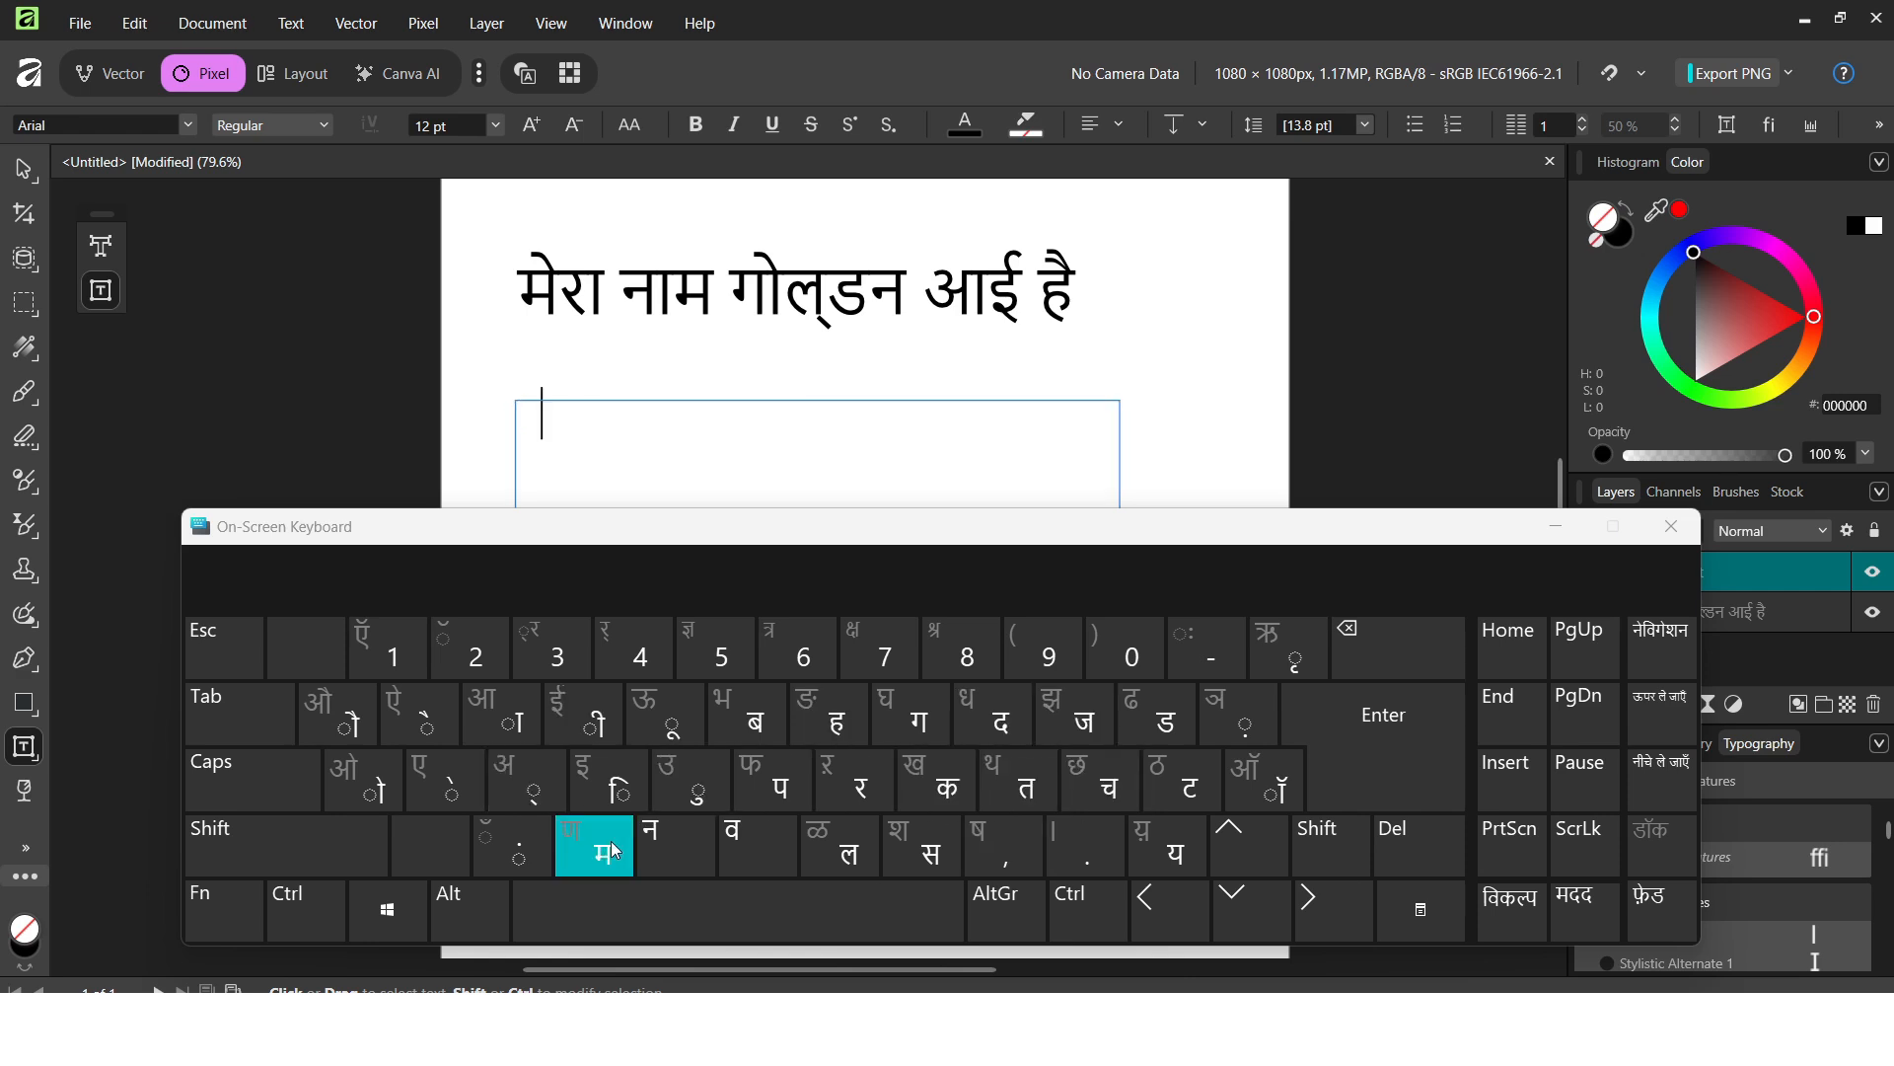
left_click(453, 777)
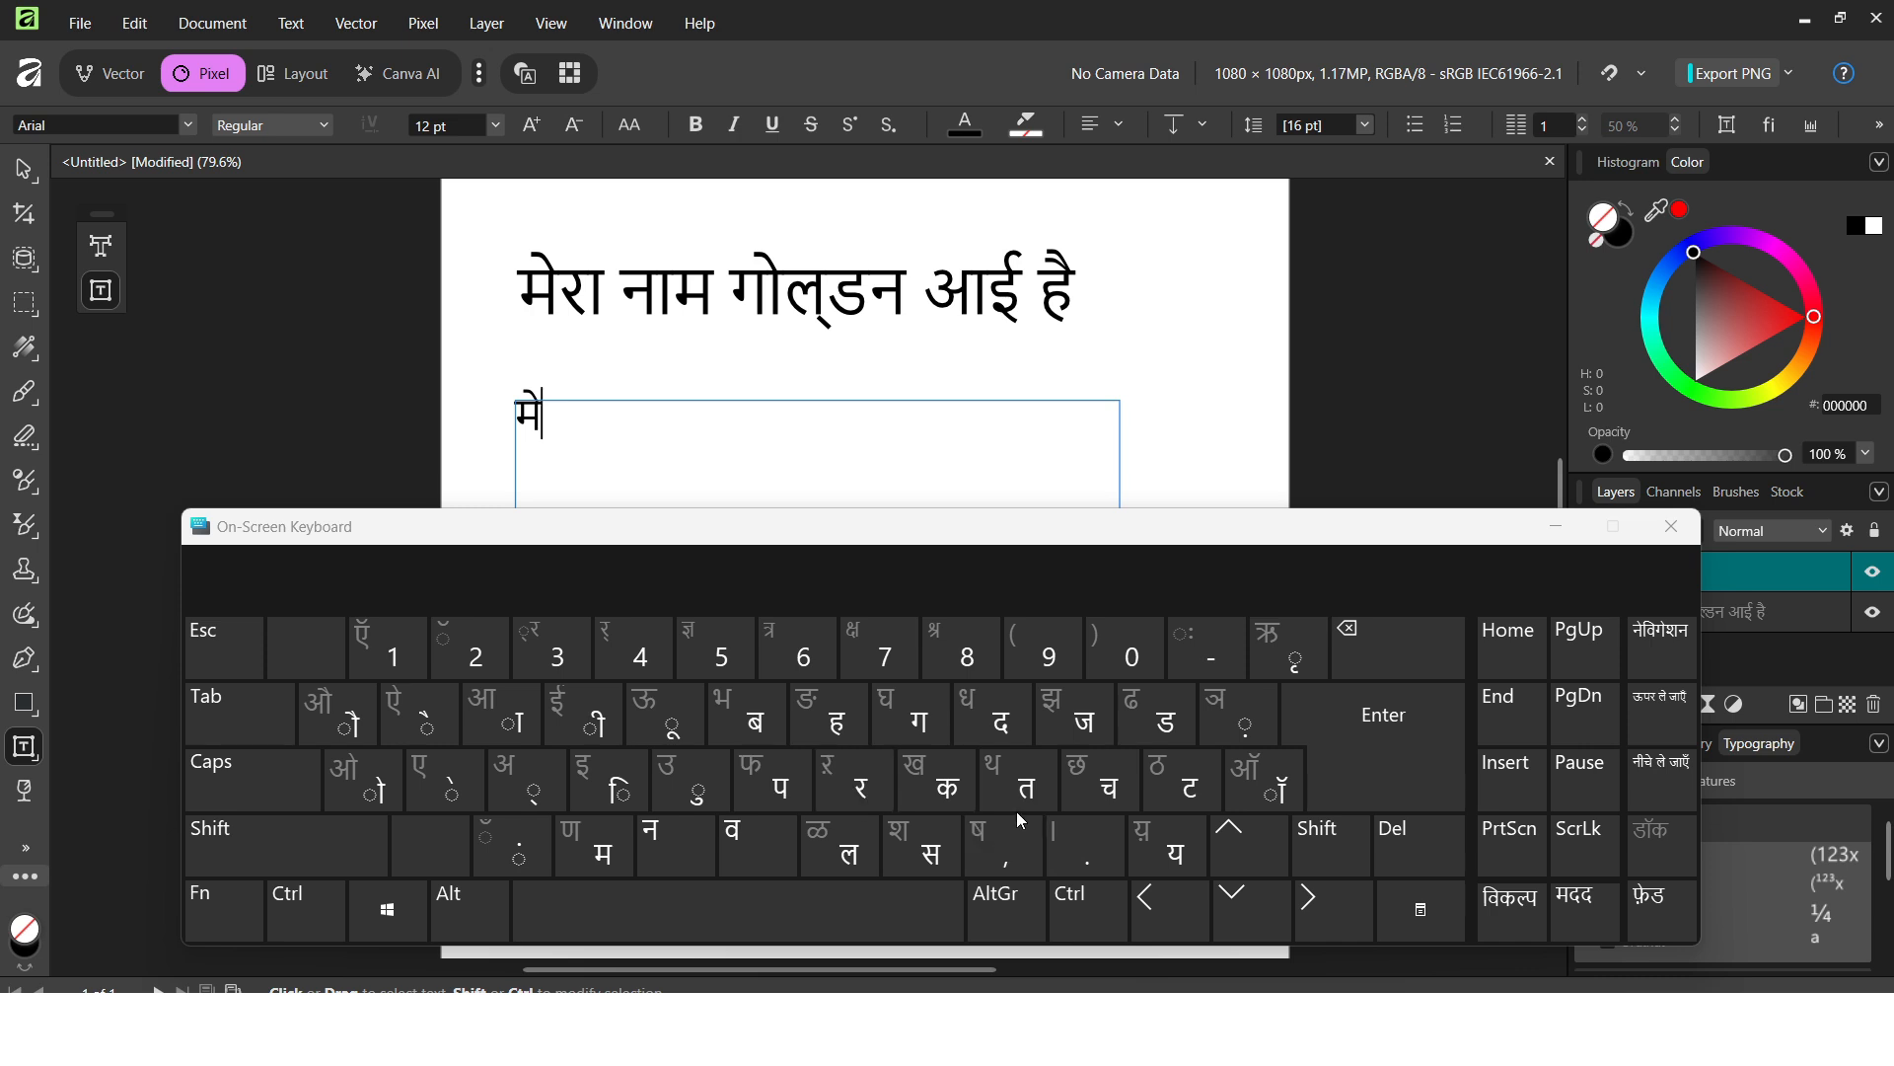
left_click(854, 779)
left_click(508, 725)
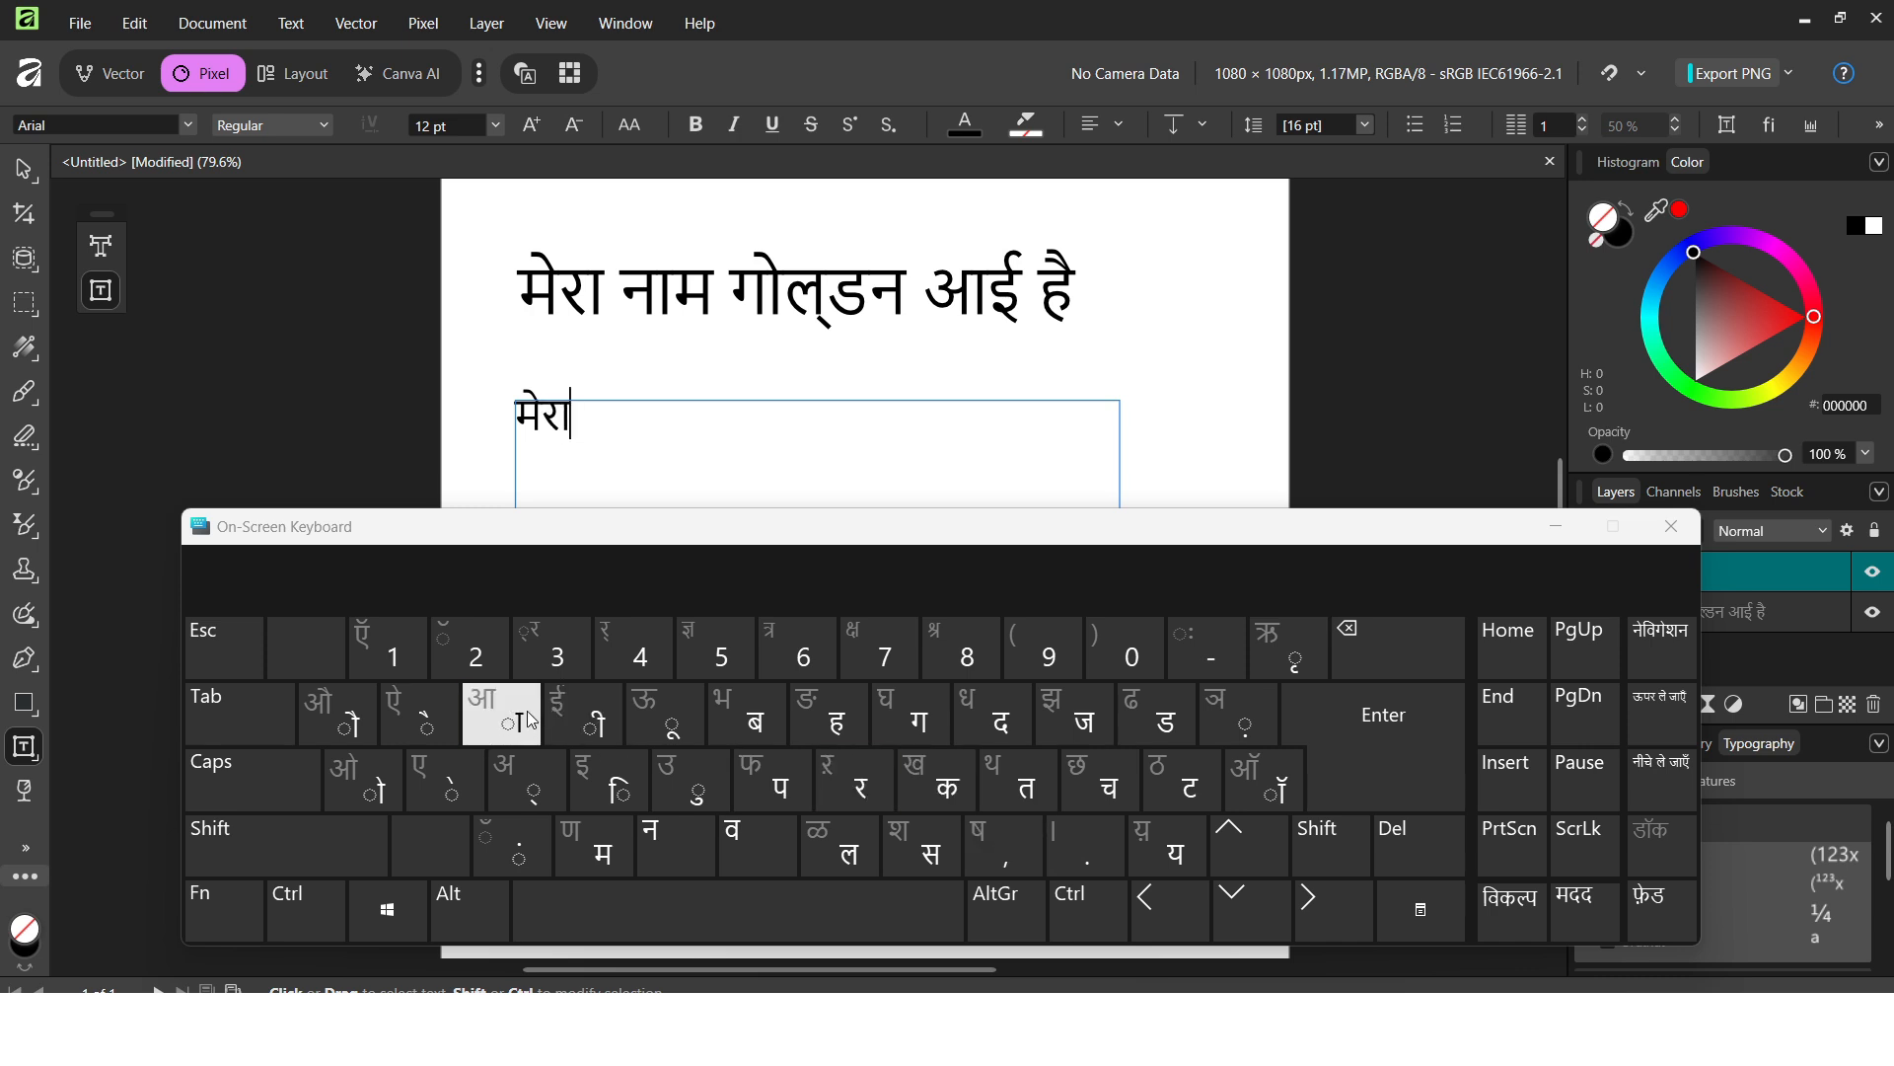
left_click(689, 920)
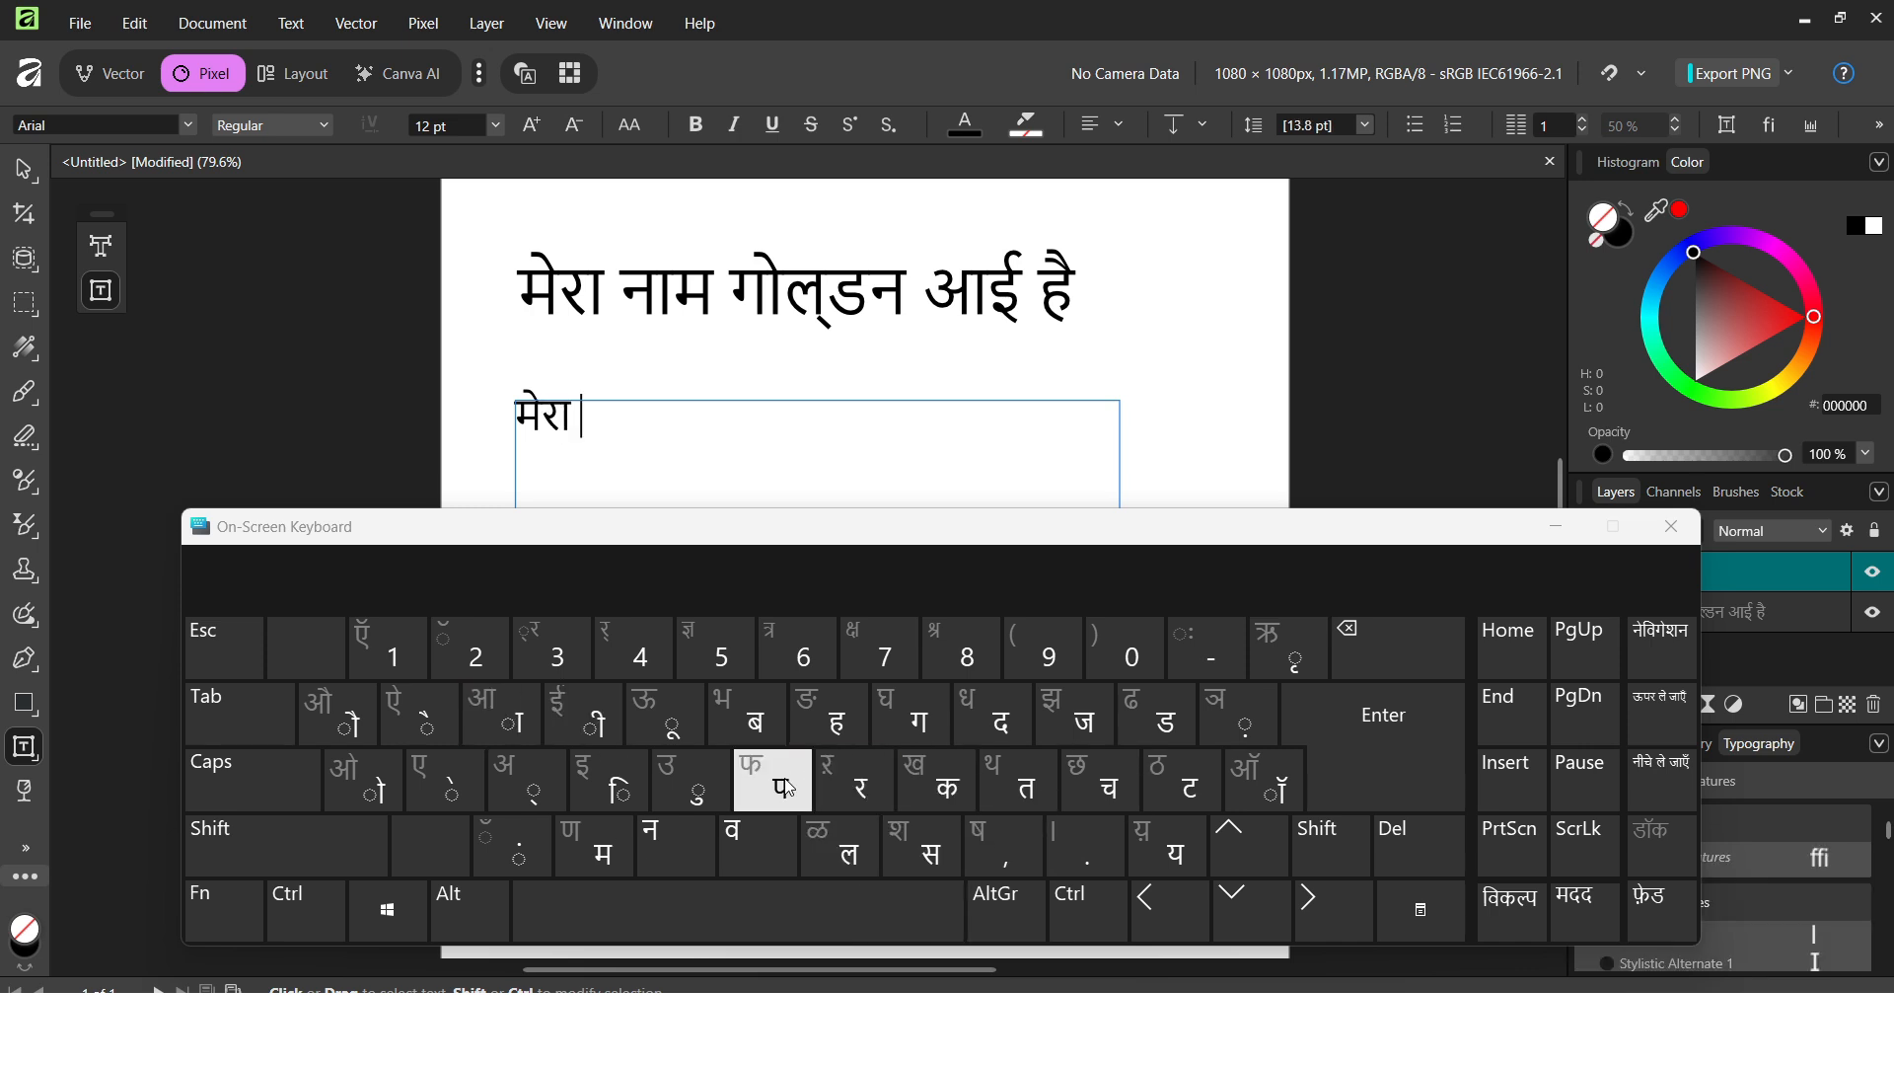
left_click(658, 838)
left_click(509, 723)
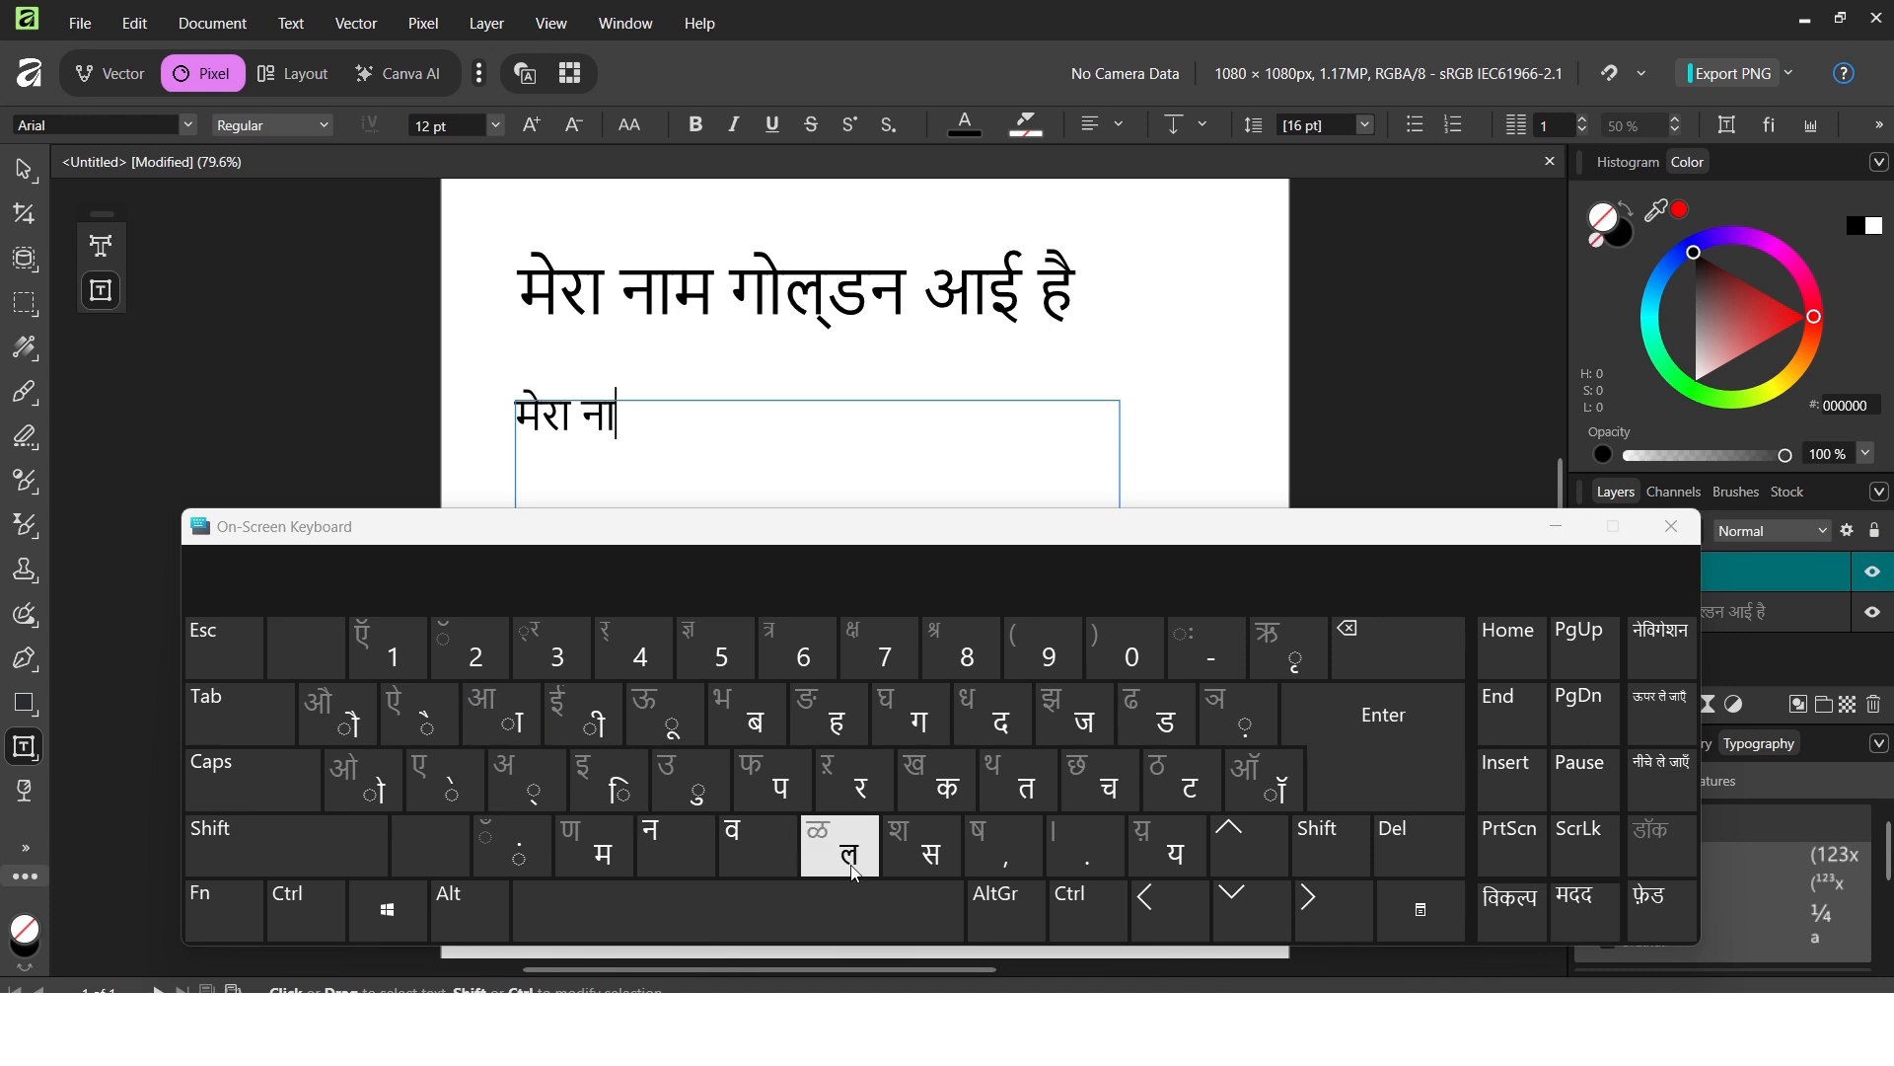
left_click(624, 832)
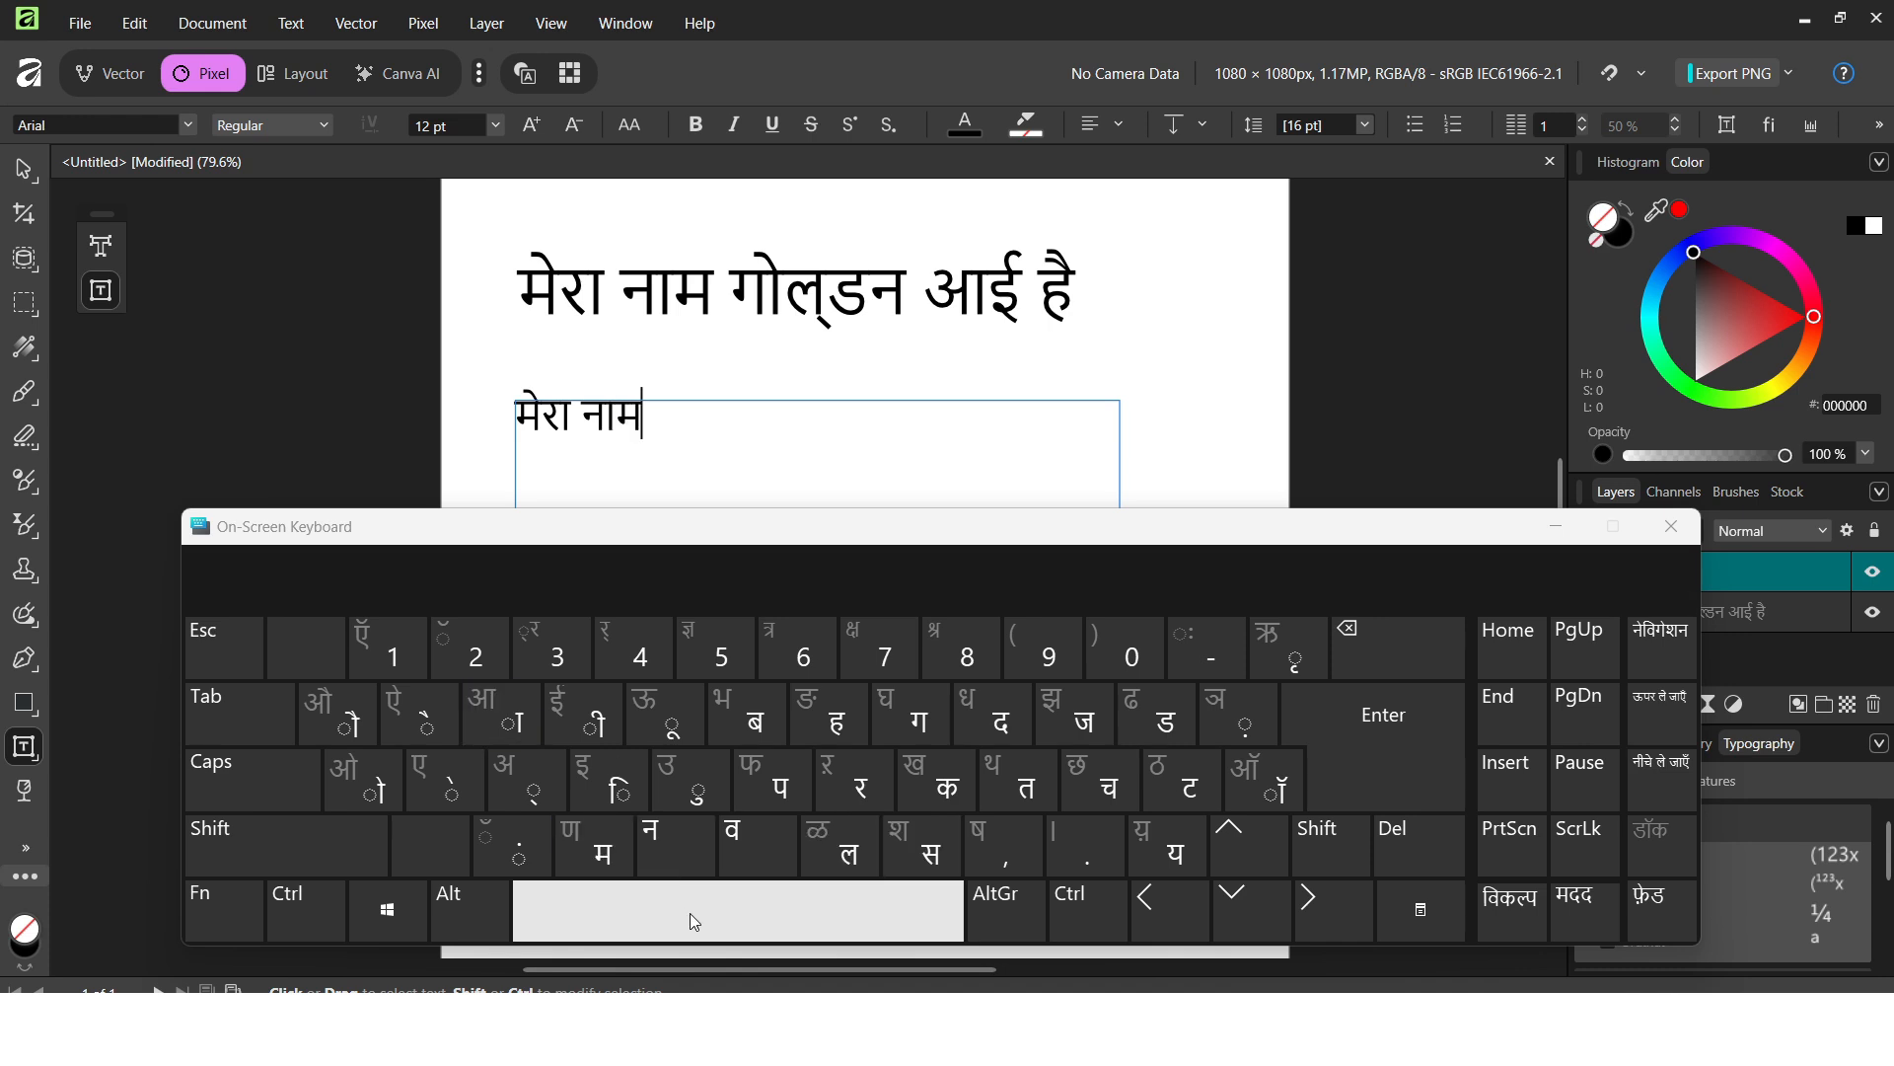
left_click(690, 912)
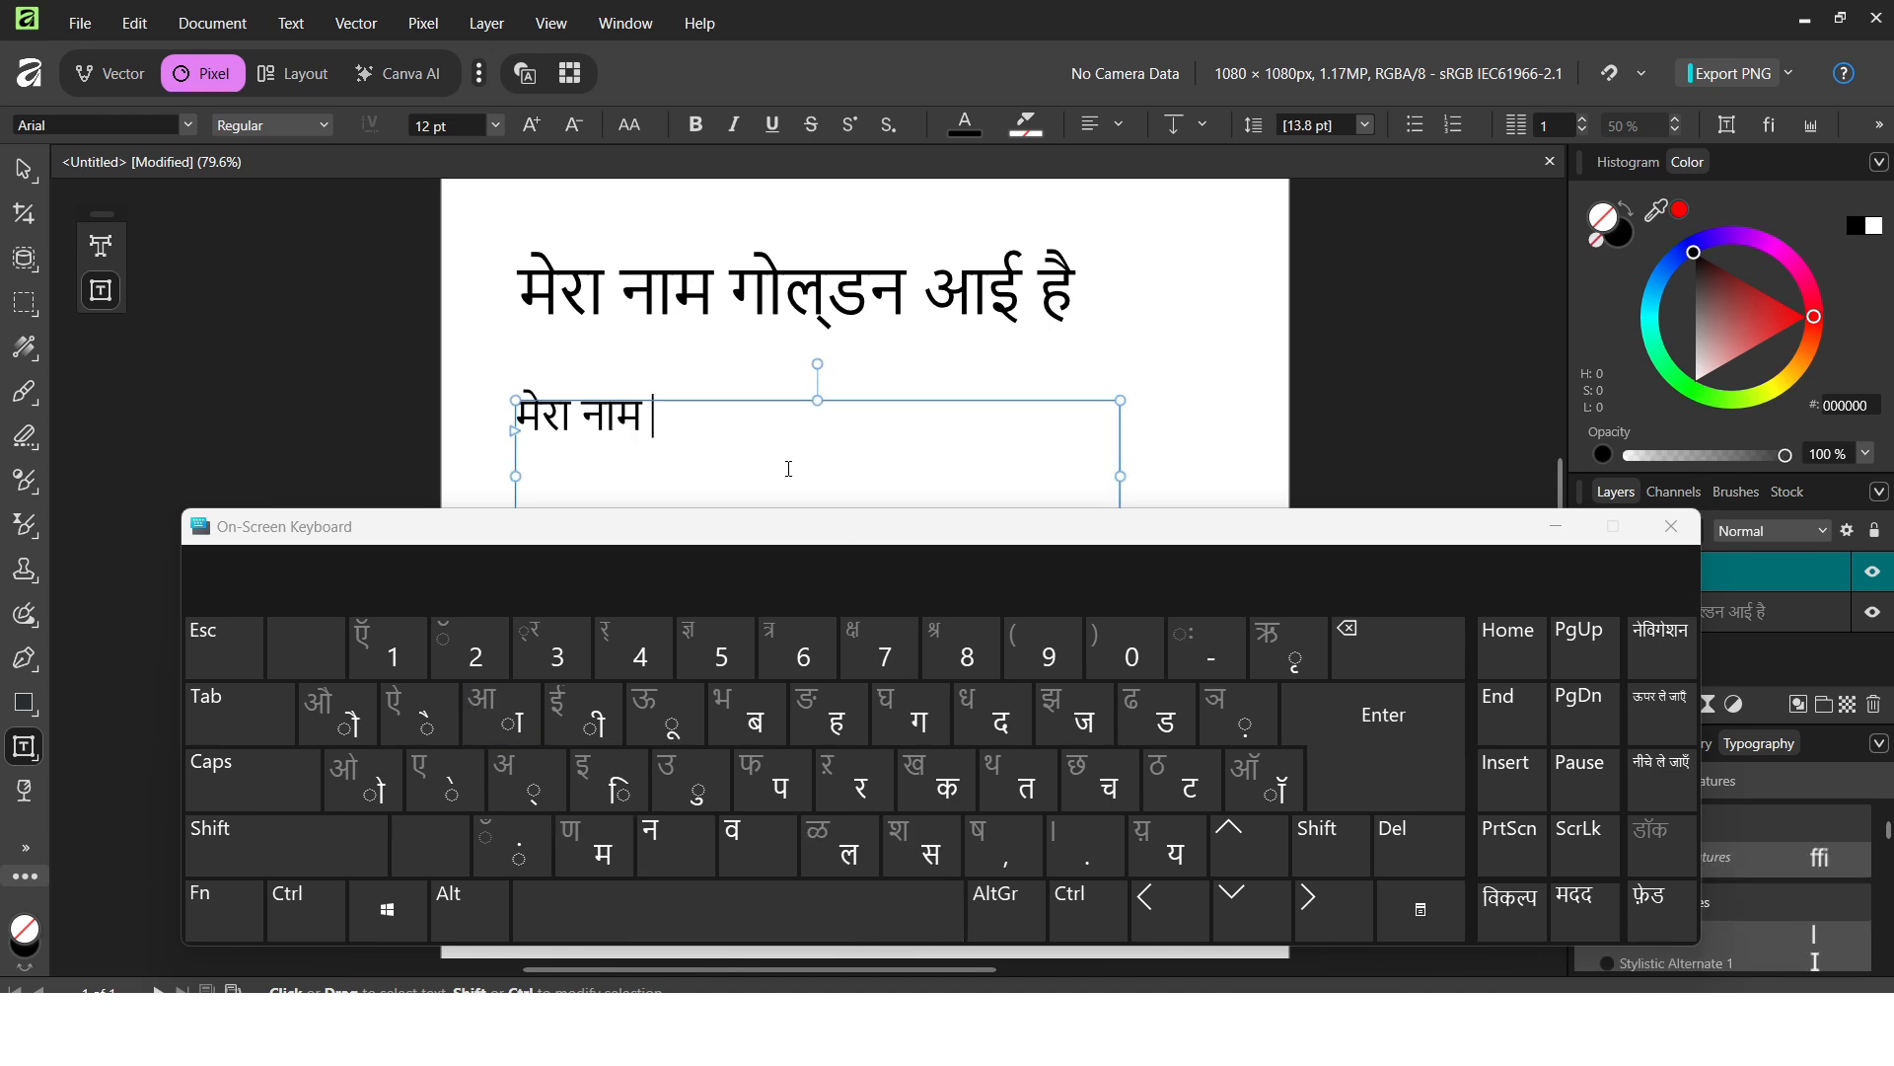
Add the person's name in Devanagari, fixing a wrong vowel sign, and end the sentence with 'है'.
left_click(1009, 720)
left_click(594, 768)
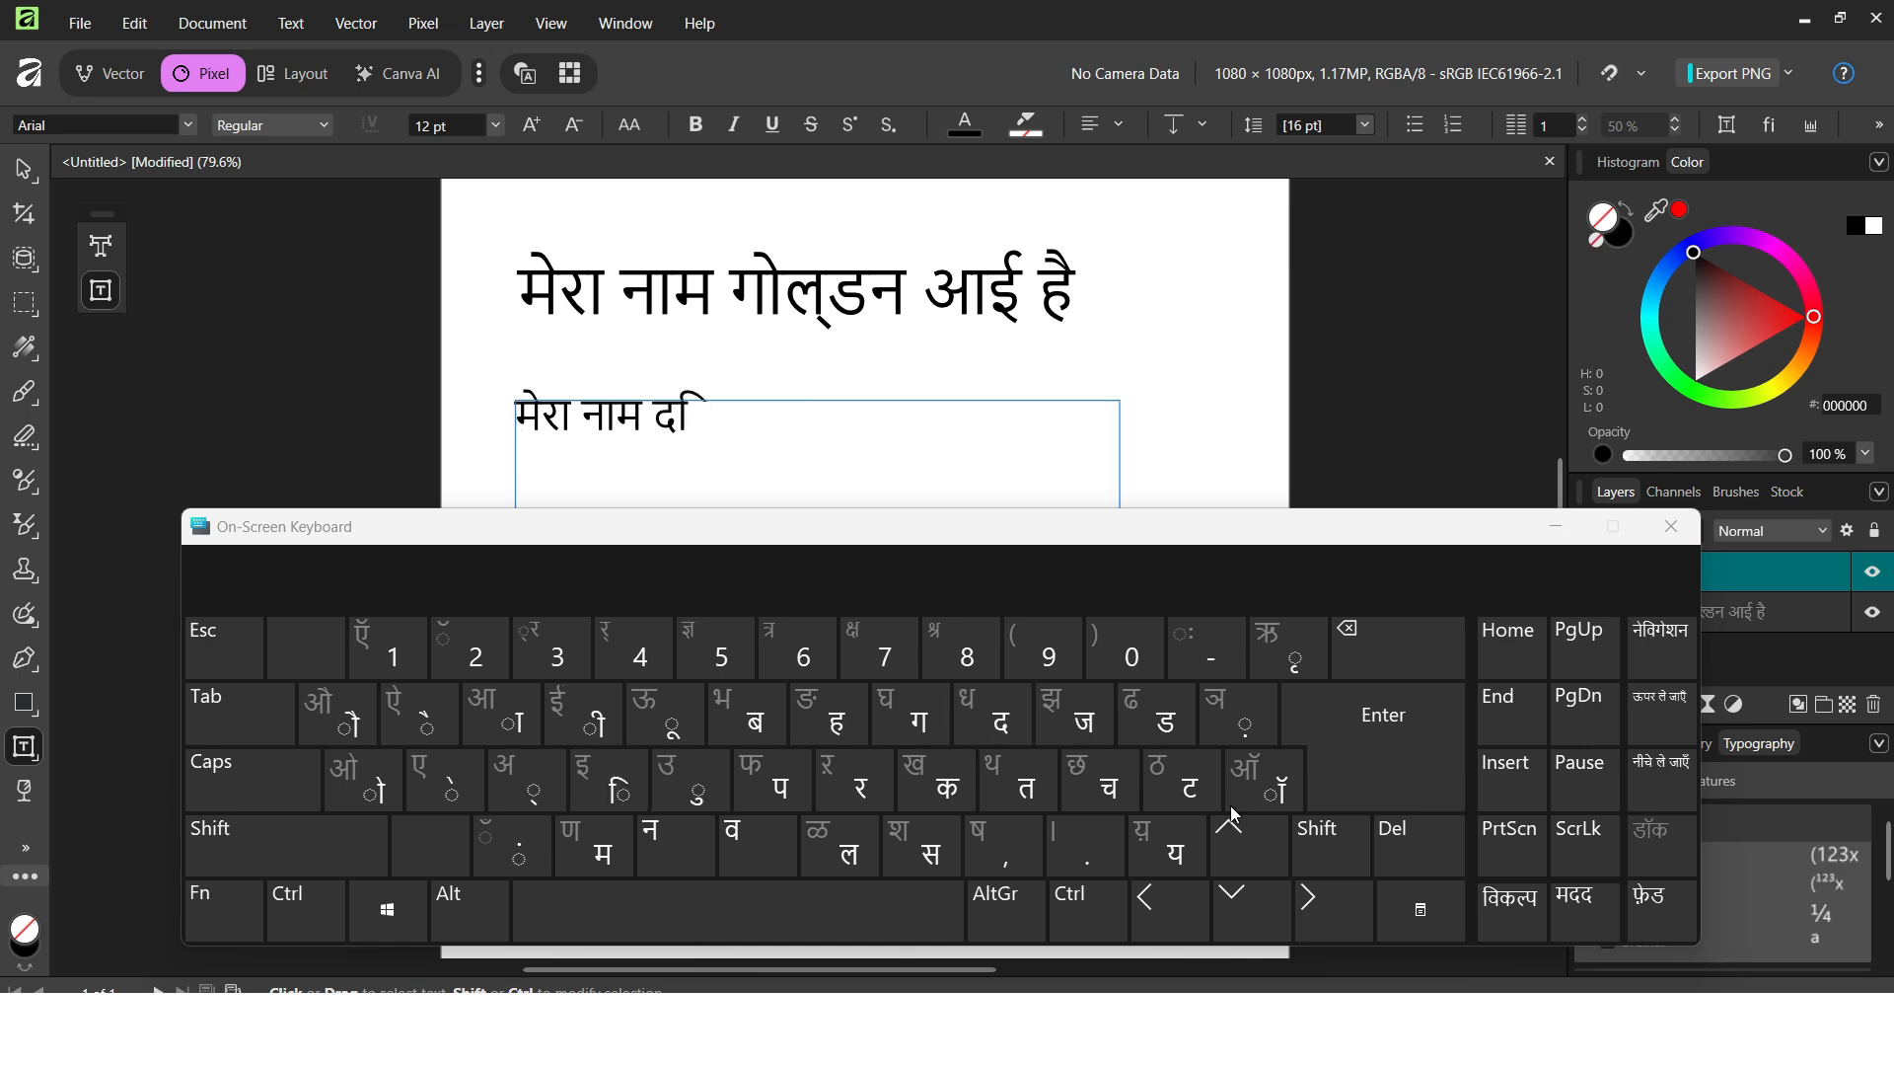
left_click(1393, 642)
left_click(590, 718)
left_click(785, 799)
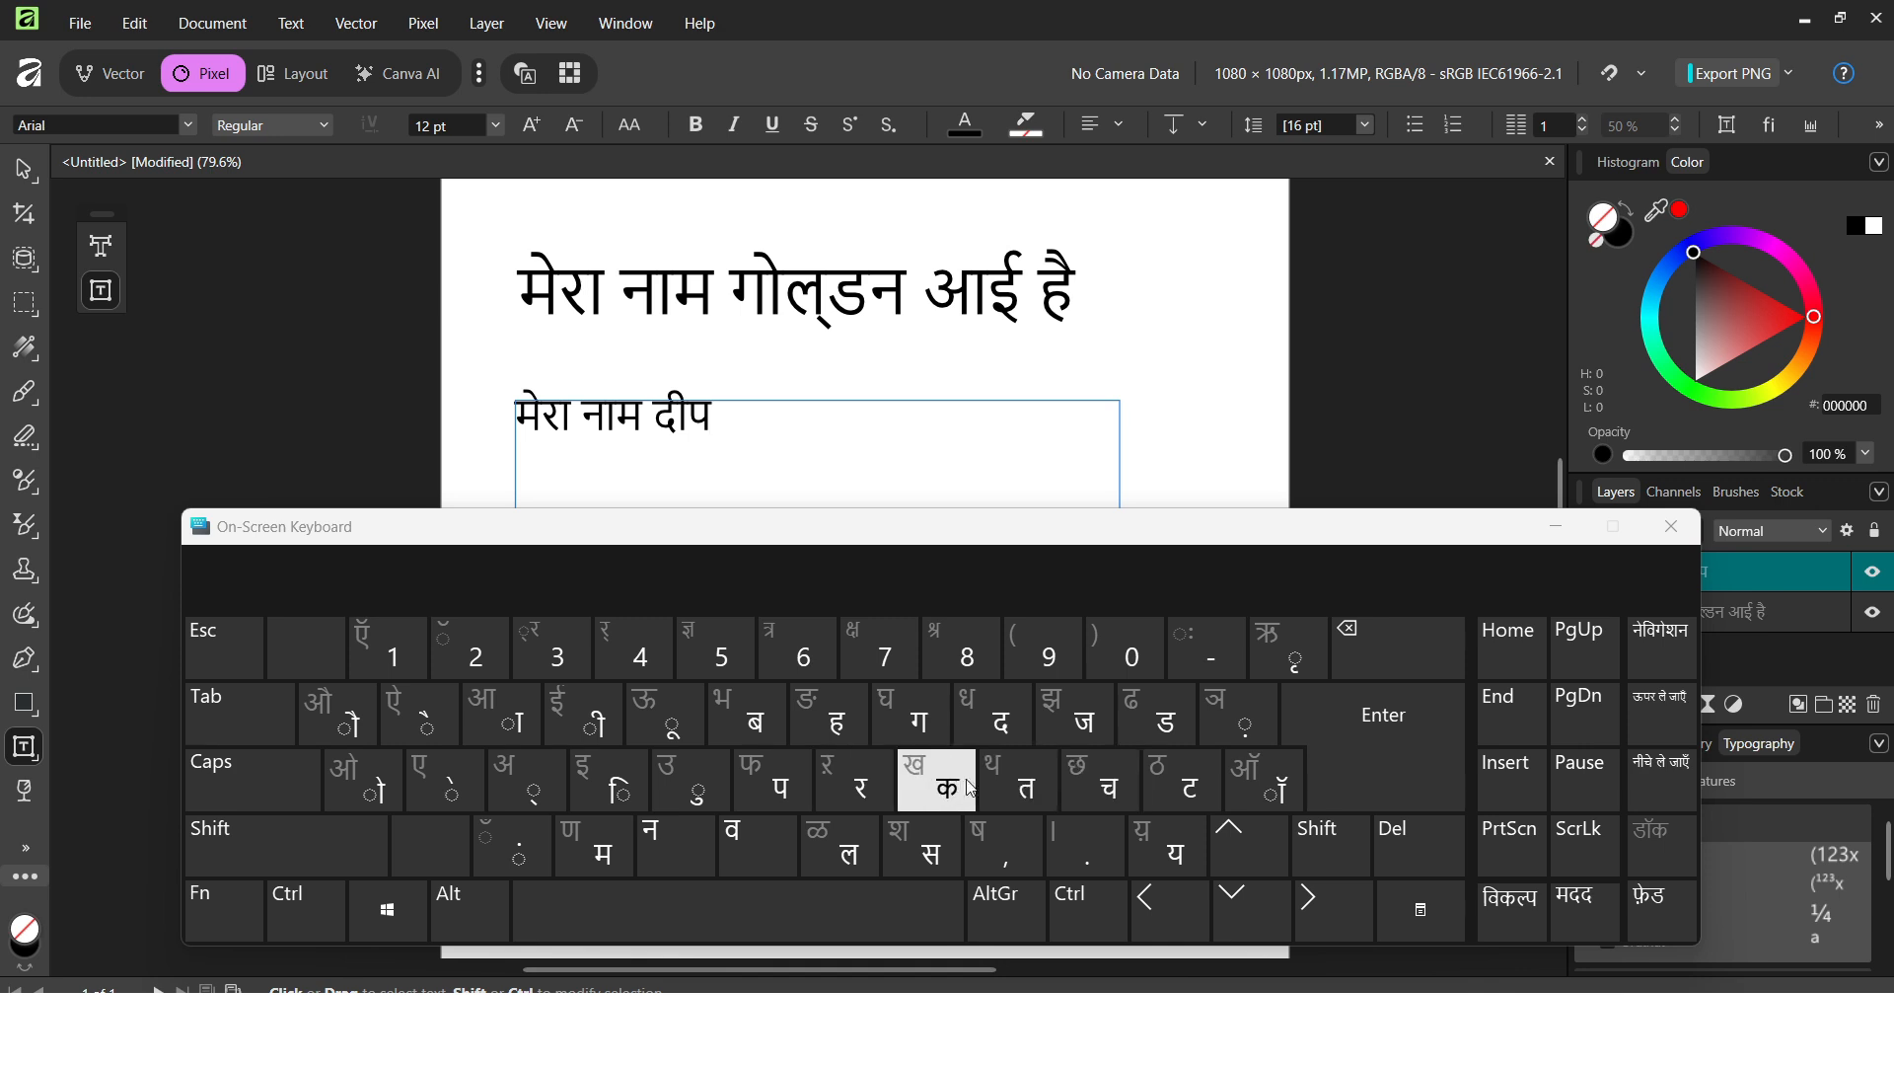
left_click(937, 779)
left_click(848, 903)
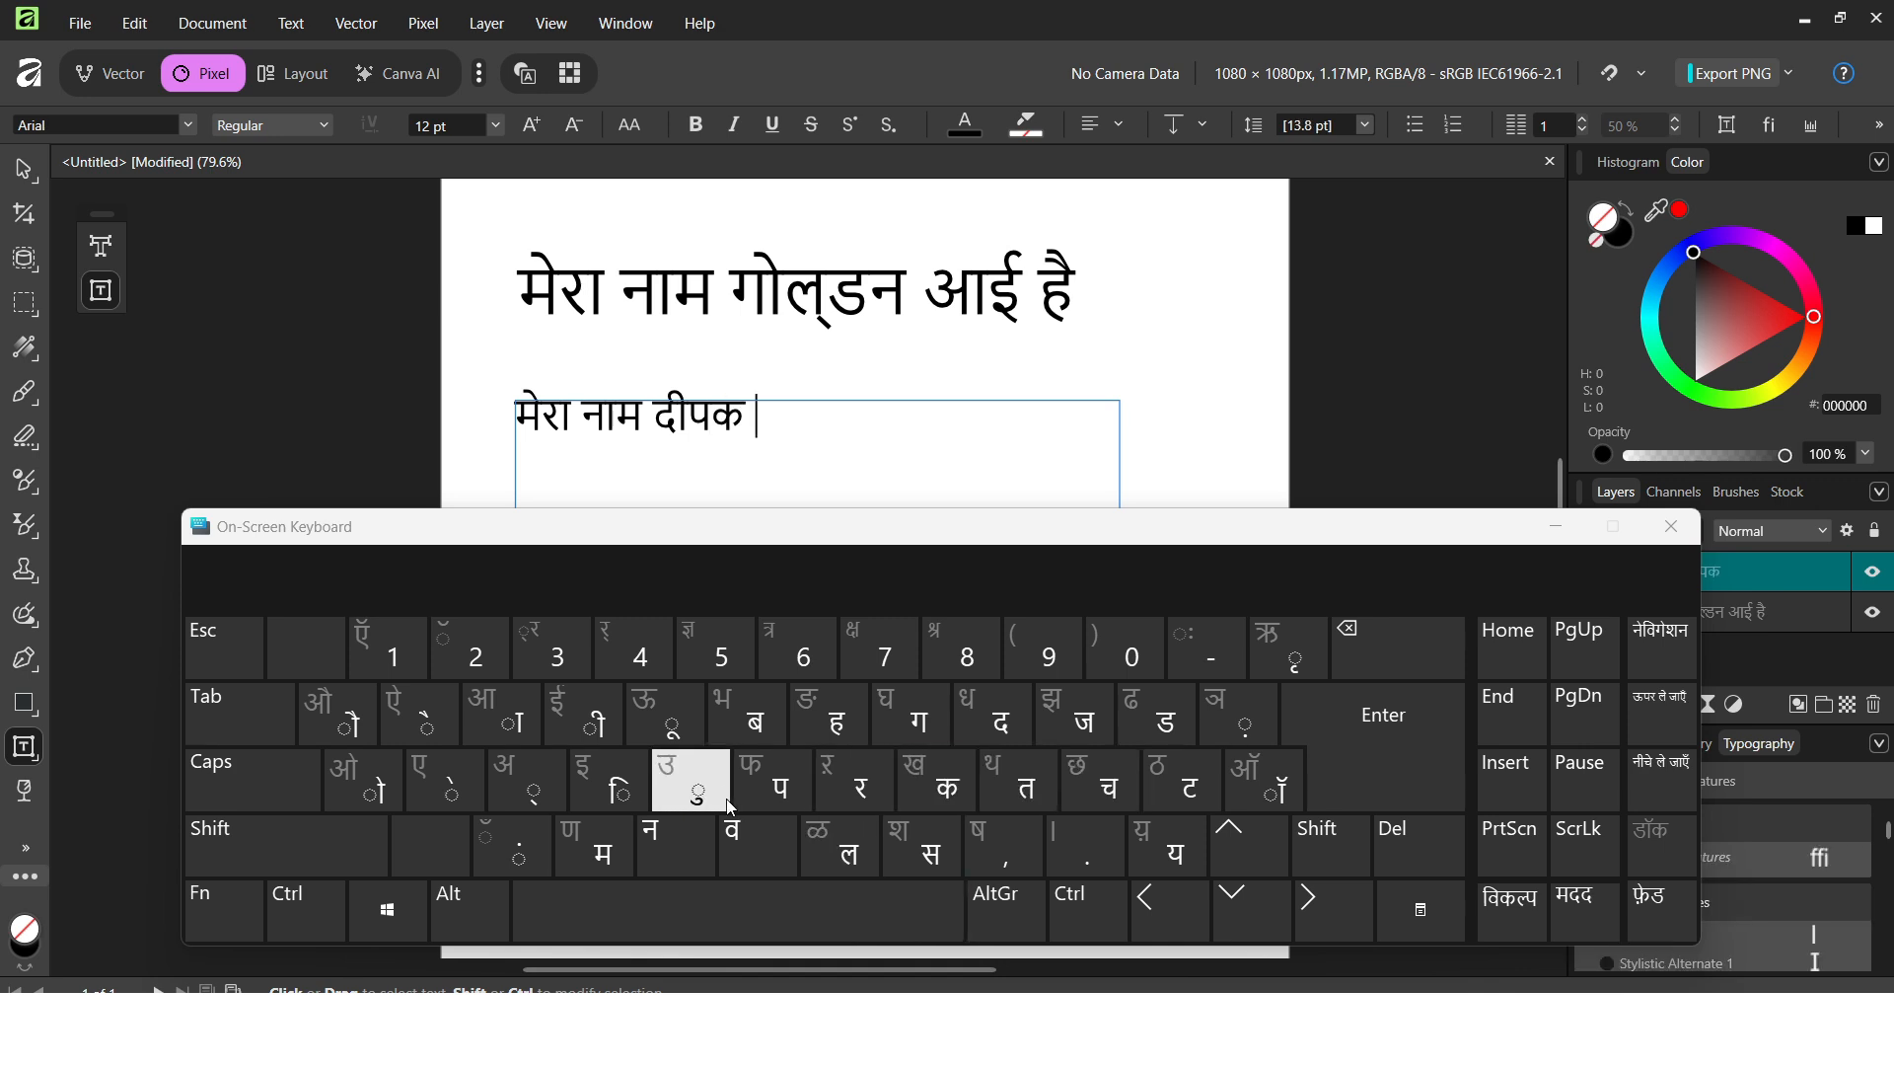
left_click(848, 721)
left_click(424, 712)
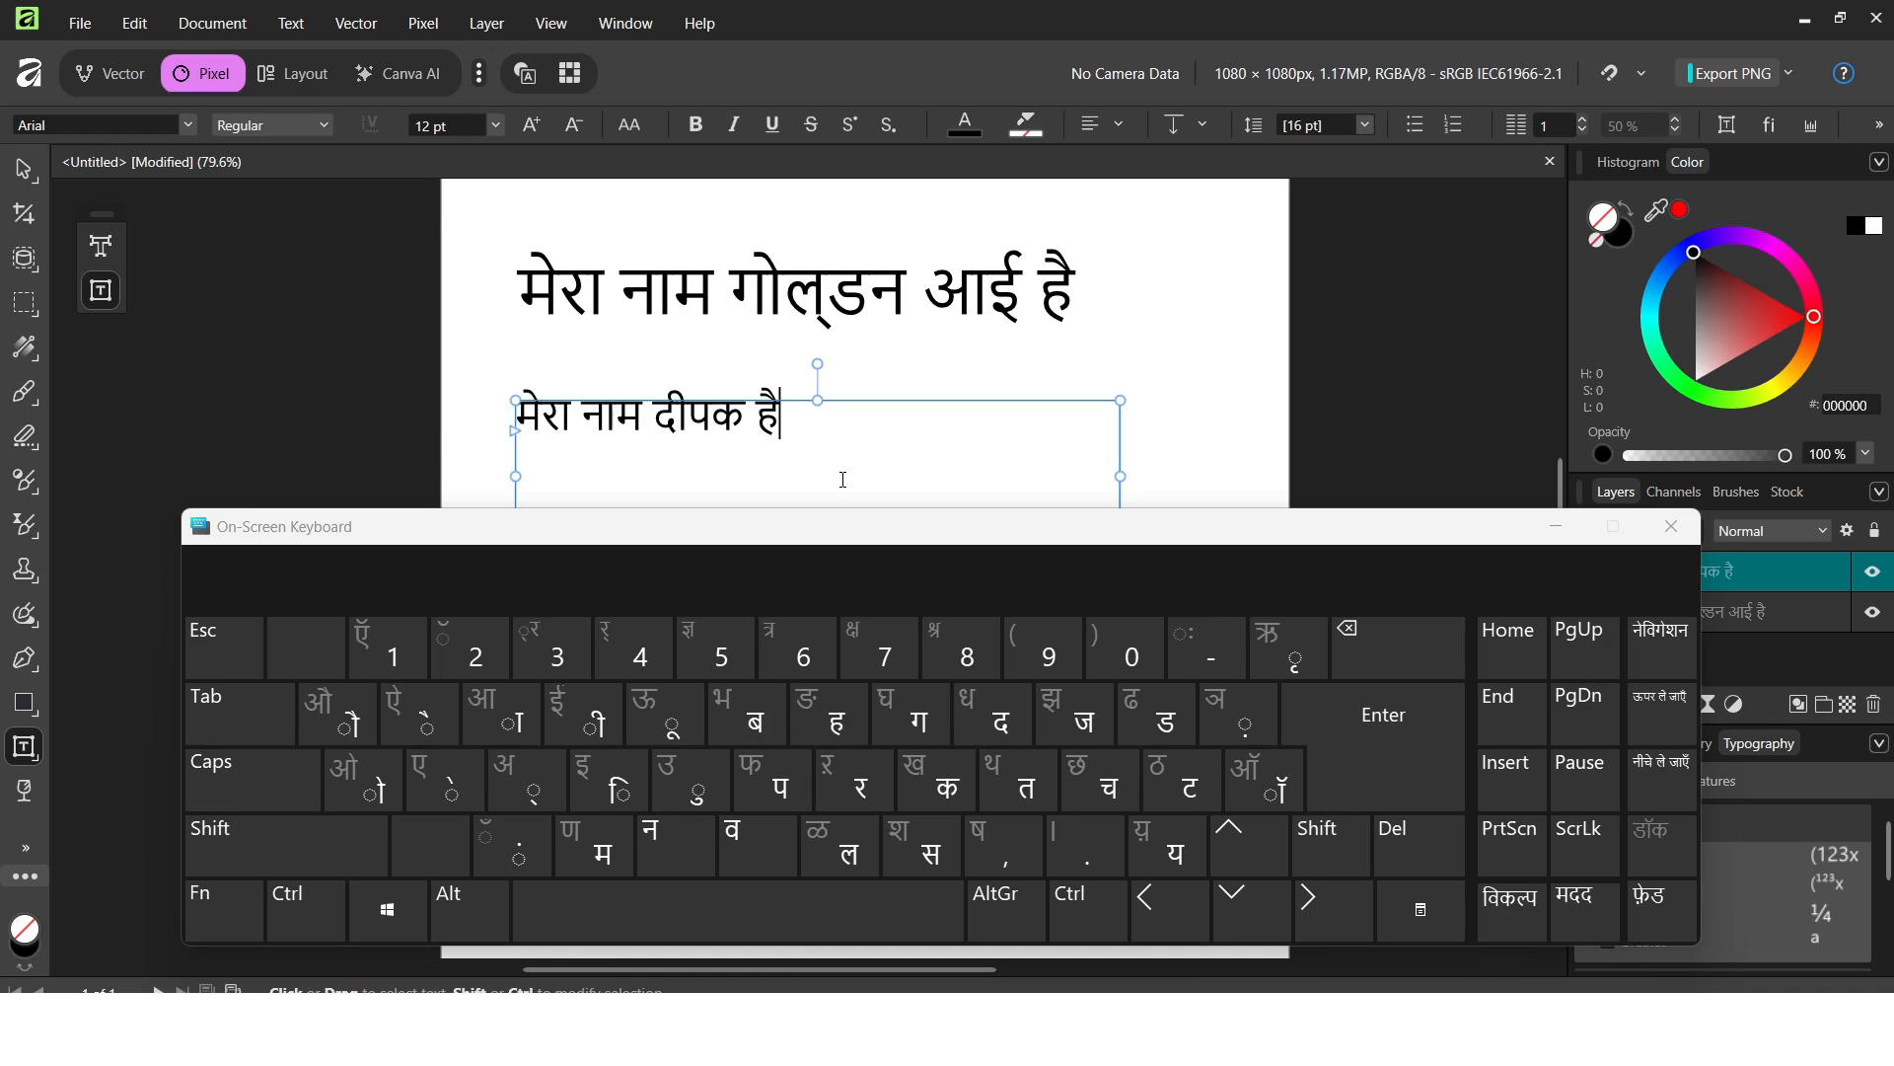